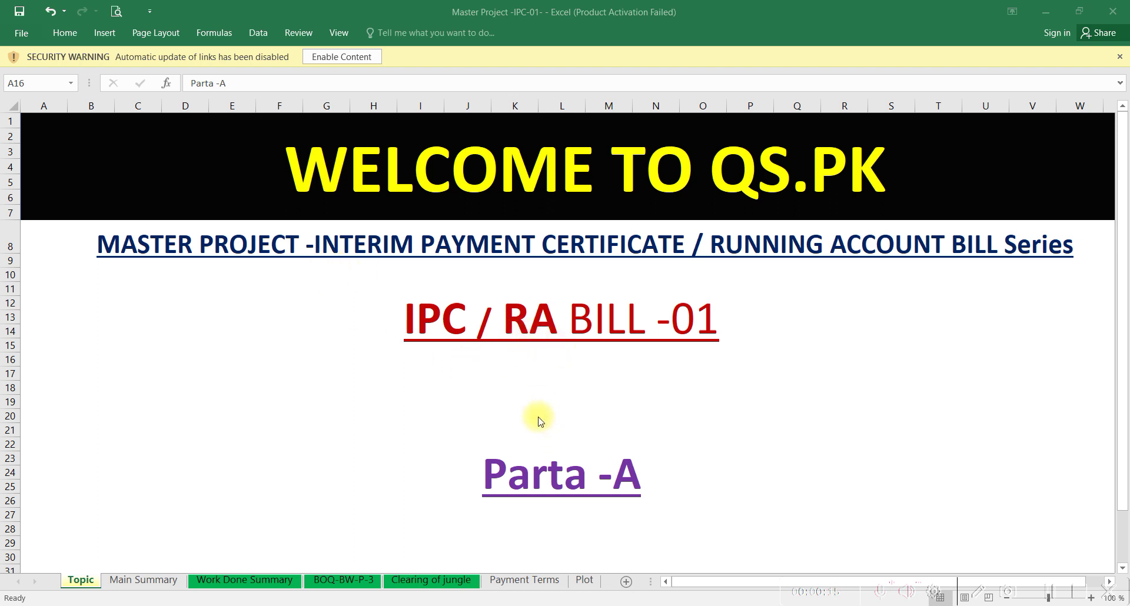
Look through the Main Summary, Work Done Summary, BOQ-BW-P-3 and Clearing of jungle sheets of the payment certificate
click(157, 580)
click(157, 580)
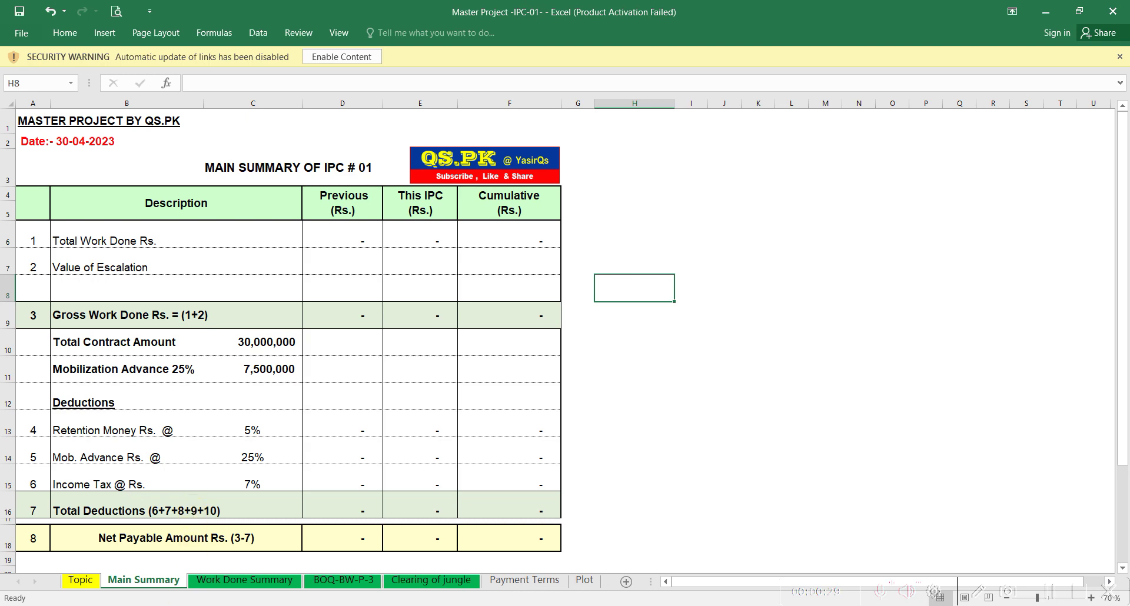
click(214, 583)
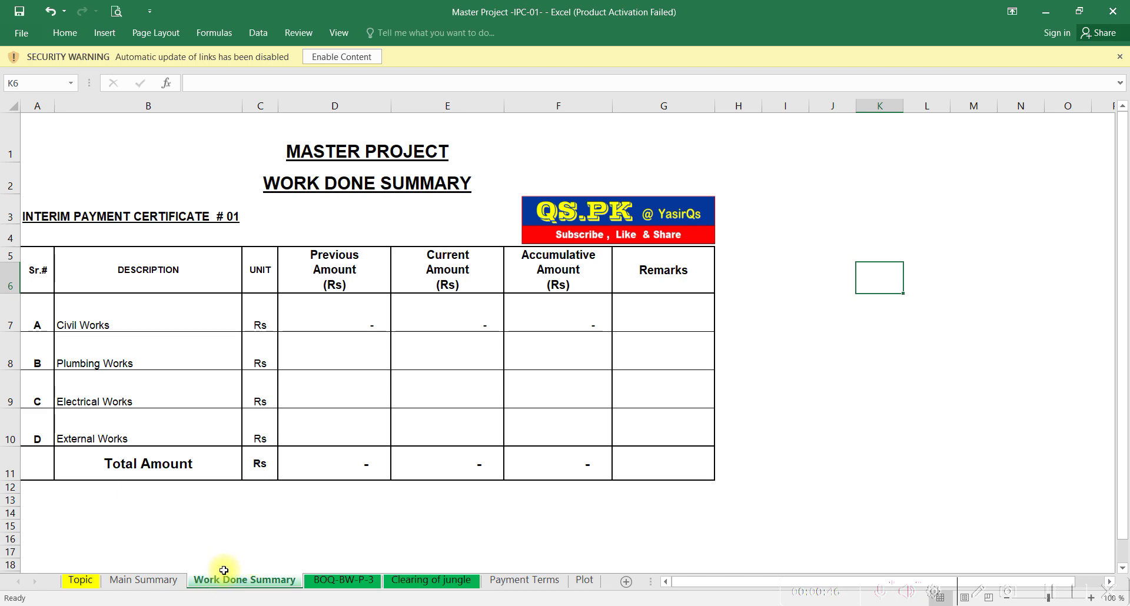
click(165, 582)
click(236, 581)
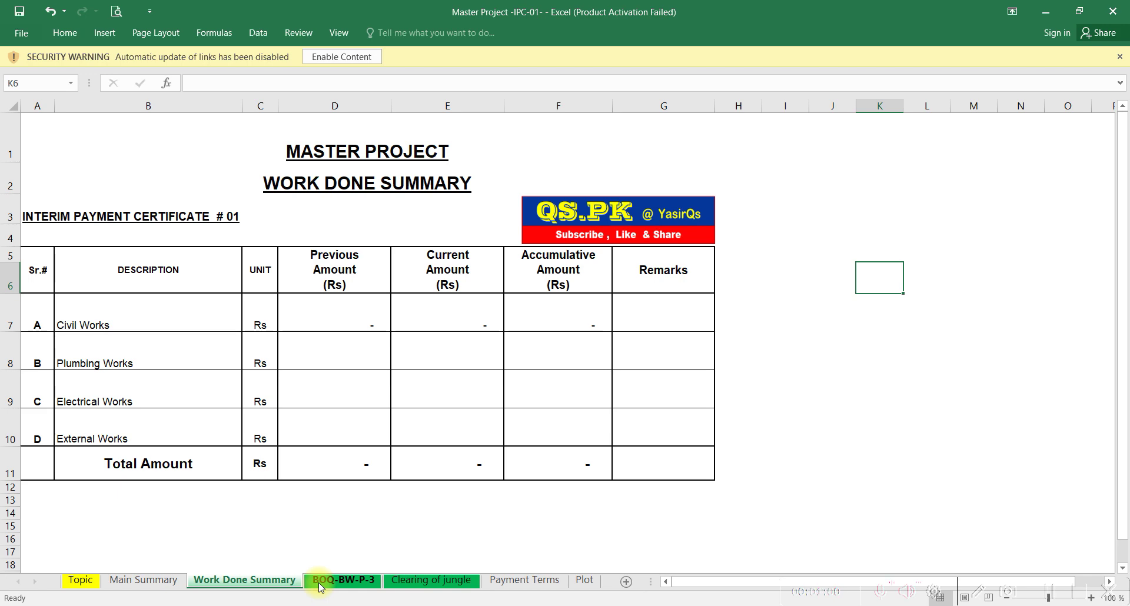
click(320, 583)
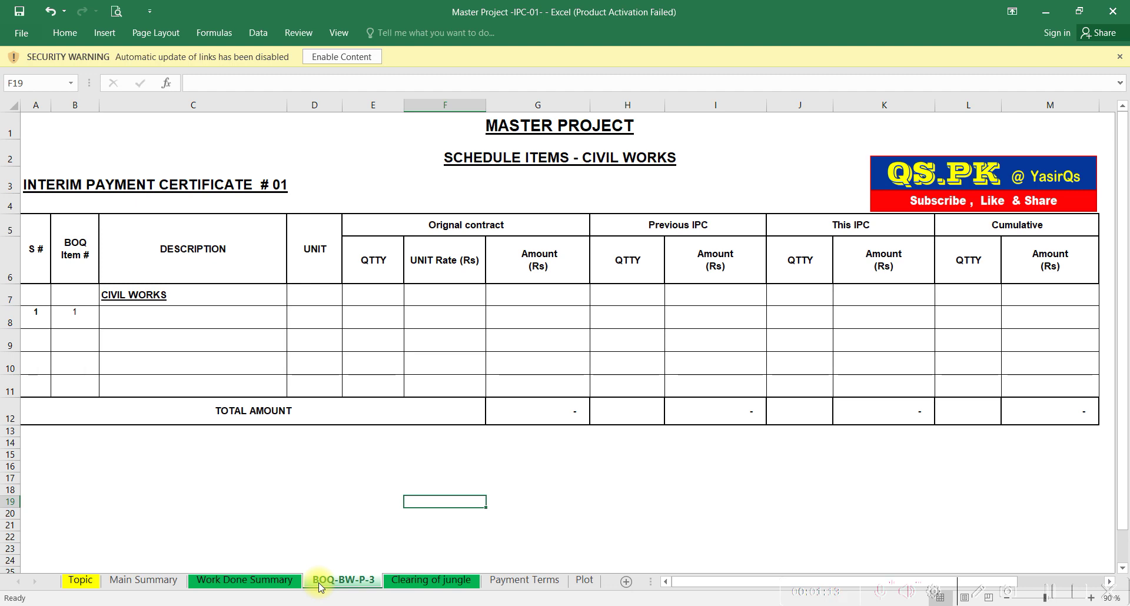
click(425, 582)
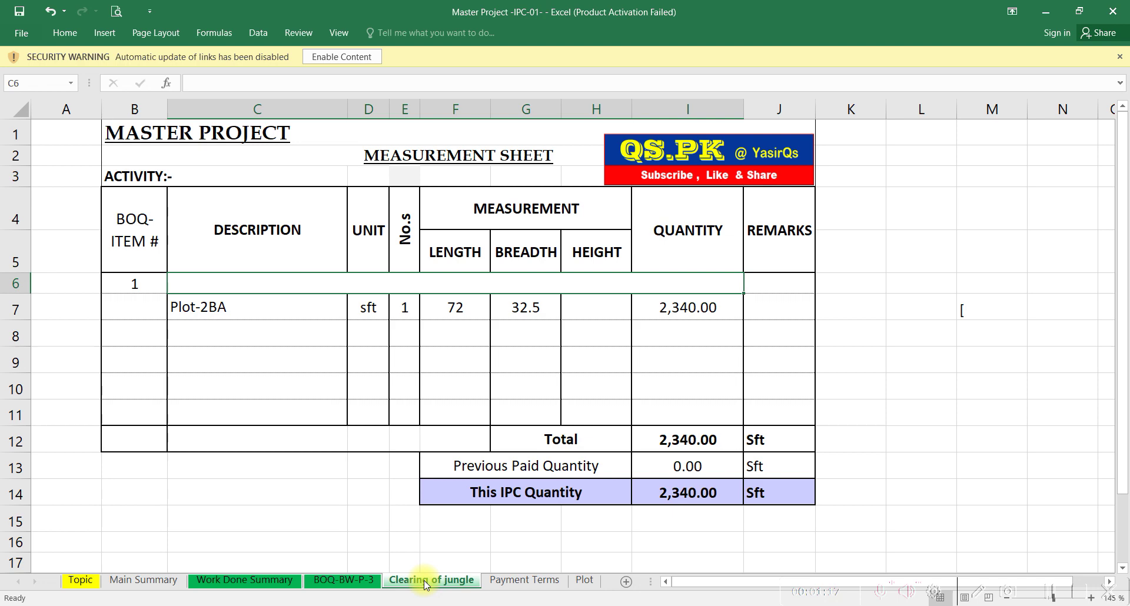
click(174, 584)
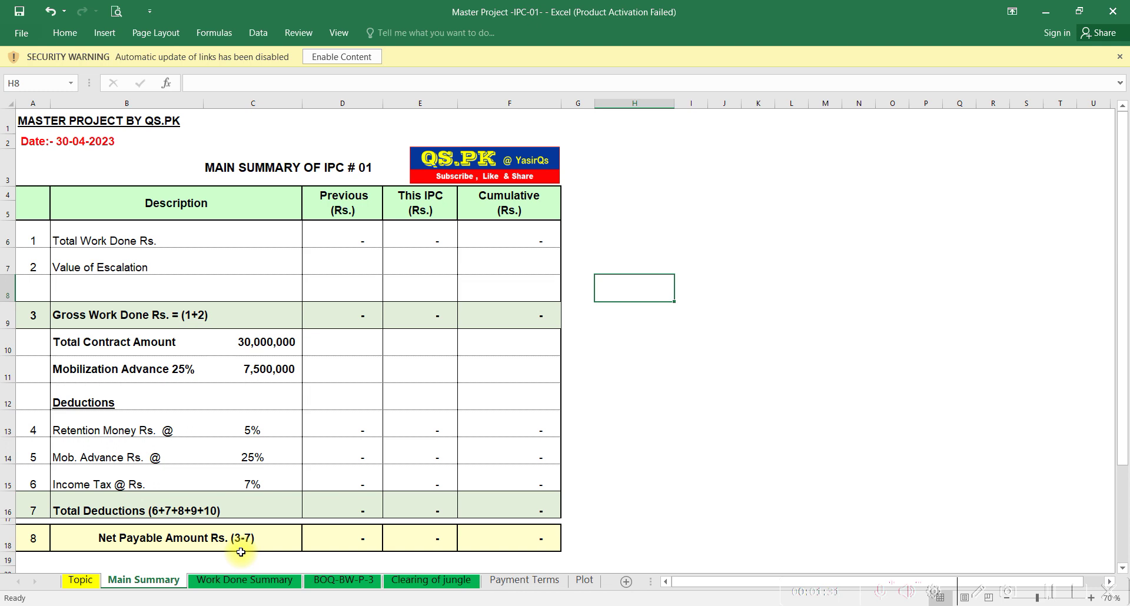
click(299, 581)
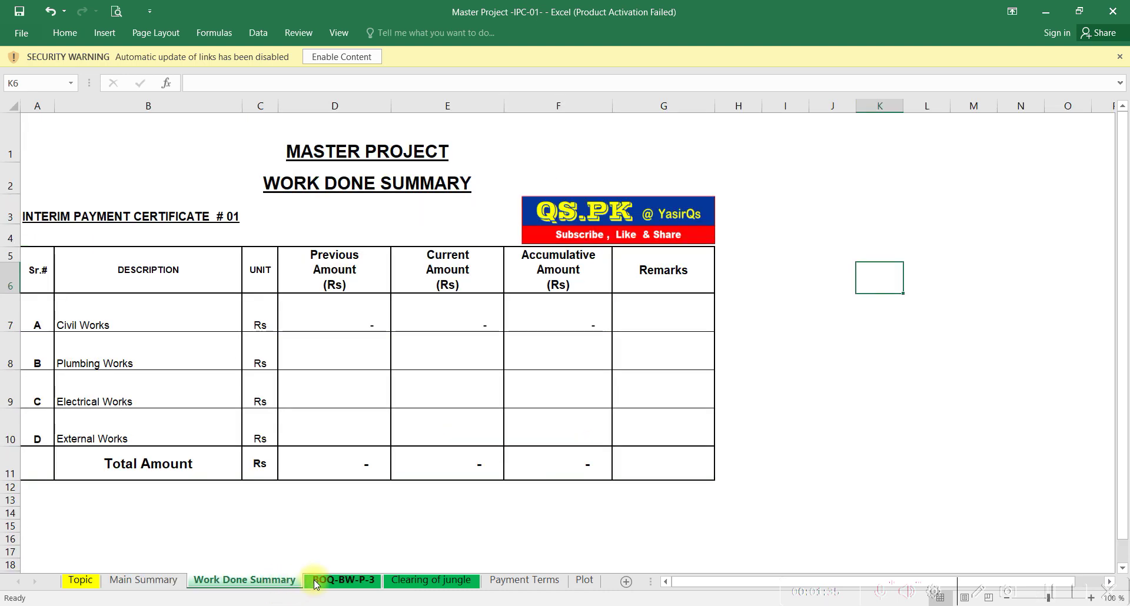
click(350, 582)
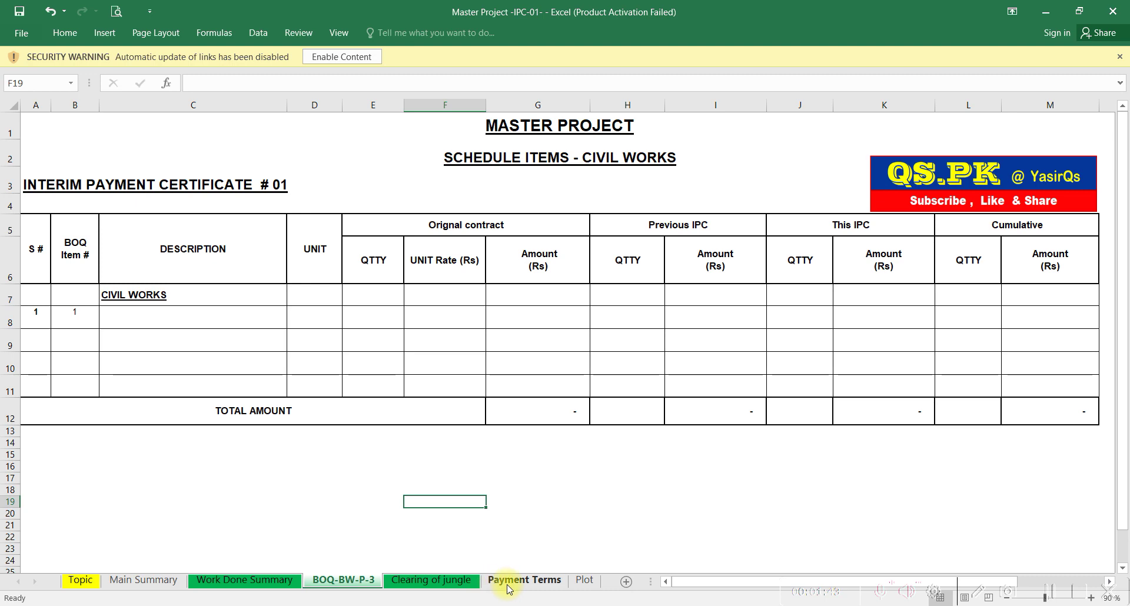
click(164, 580)
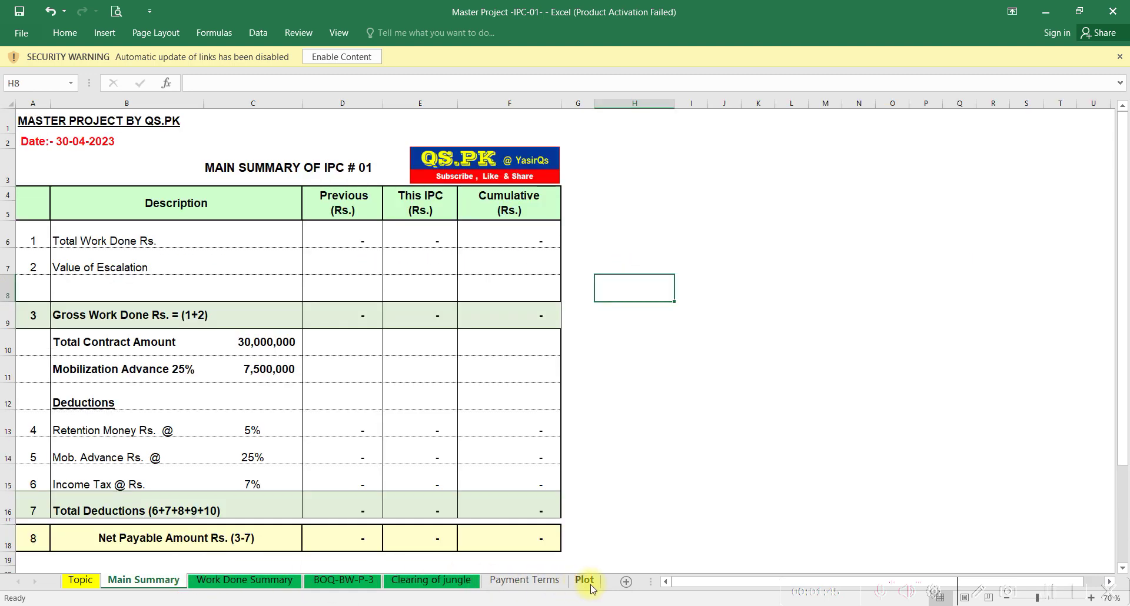
Read the contract's payment schedule, mobilization advance, running bill and retention money clauses in the Payment Terms sheet
click(548, 583)
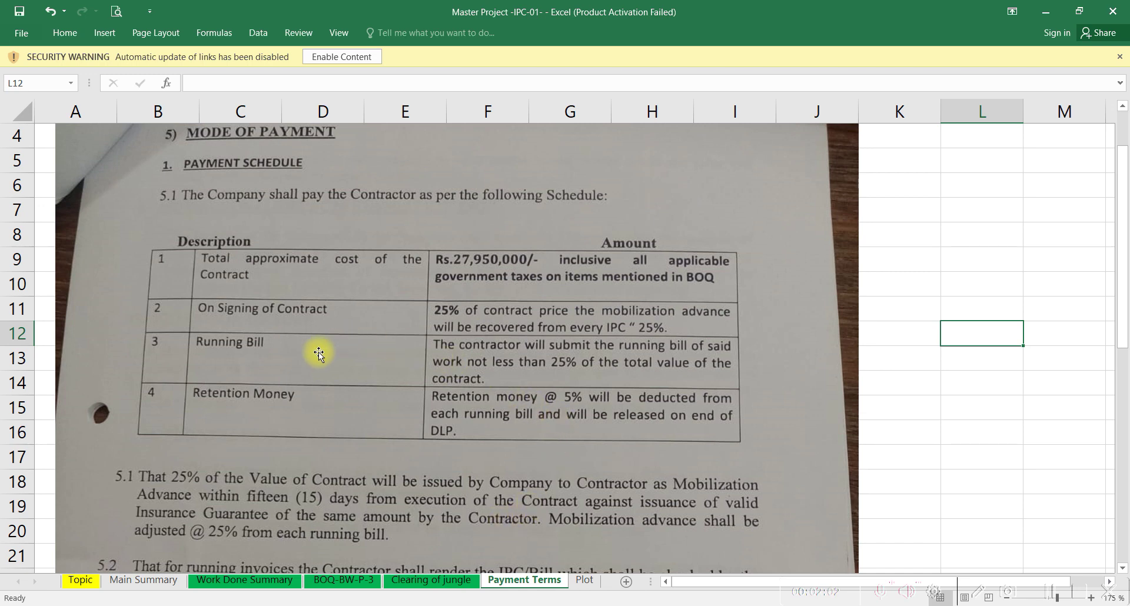
ctrl+scroll(330, 344, up, 2)
scroll(334, 344, up, 2)
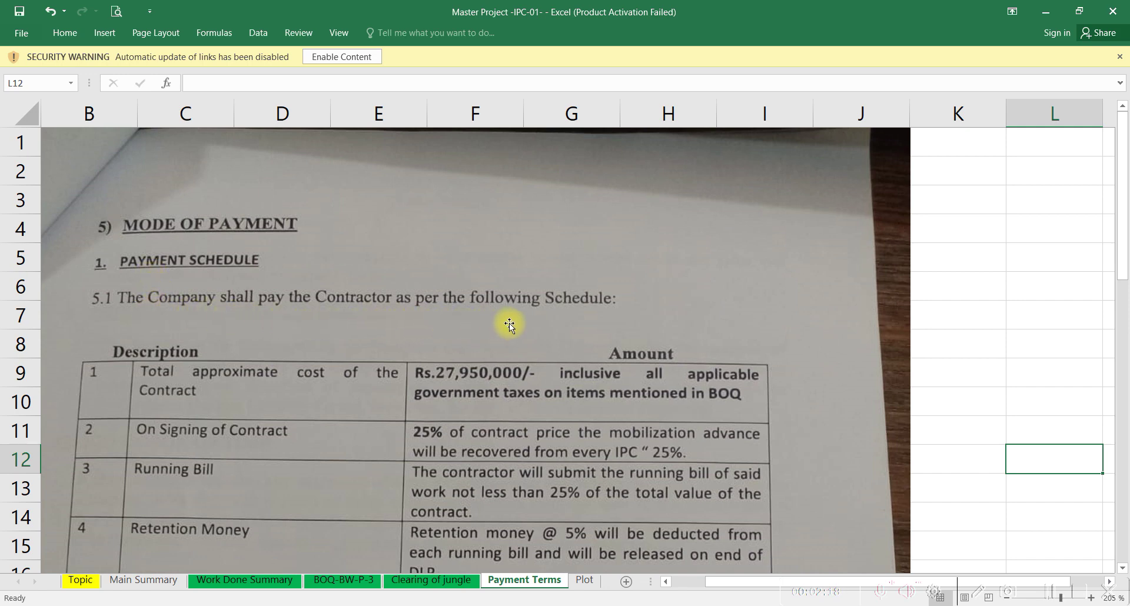
scroll(517, 326, down, 1)
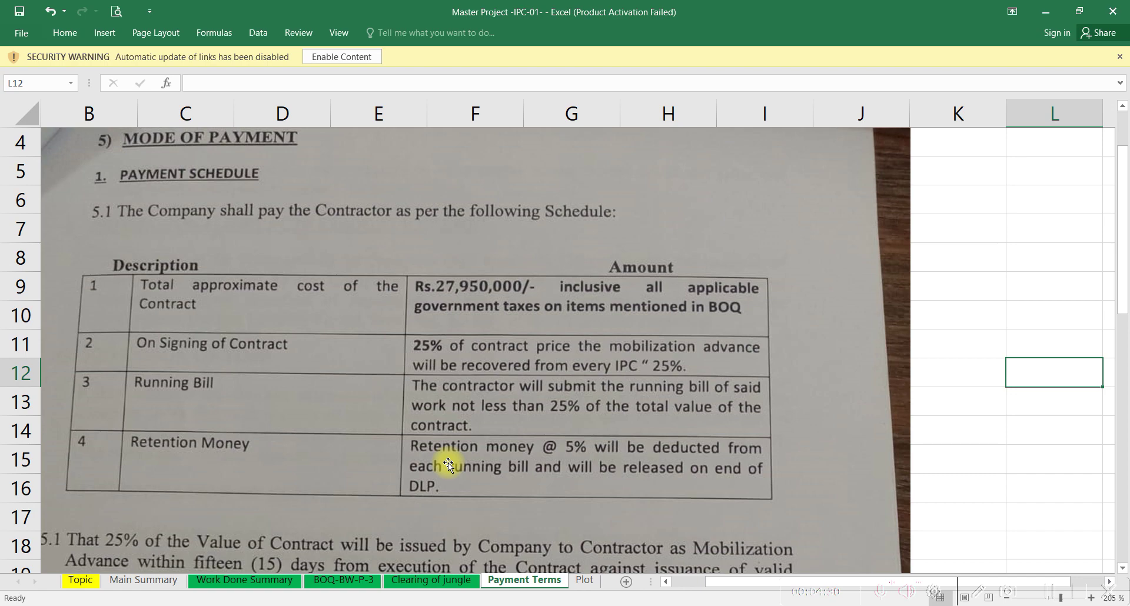
scroll(404, 448, down, 1)
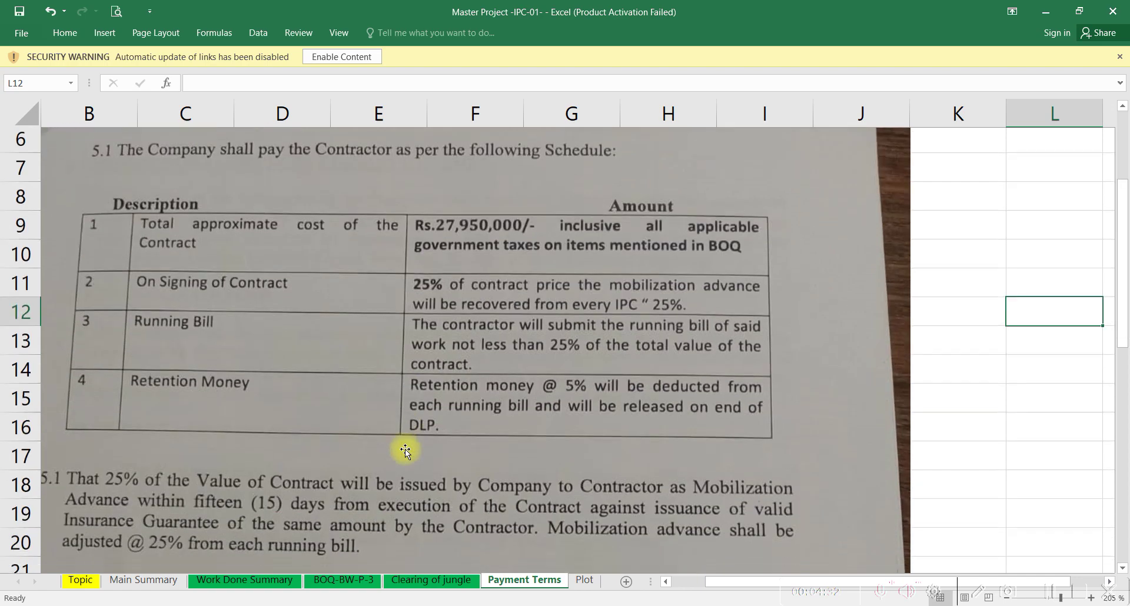
scroll(199, 471, down, 3)
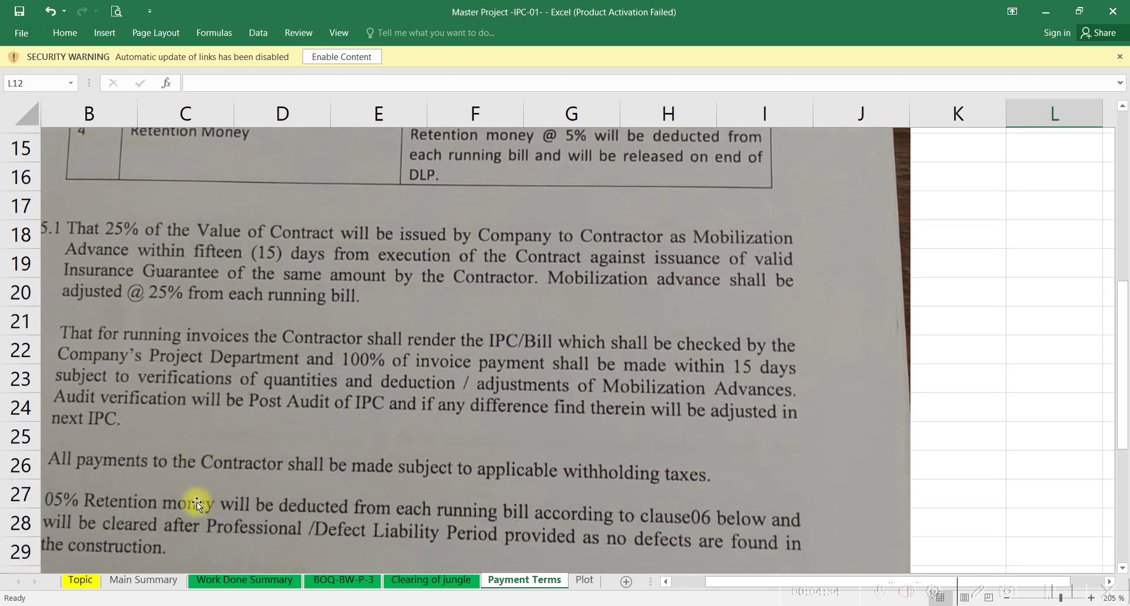
scroll(568, 380, up, 4)
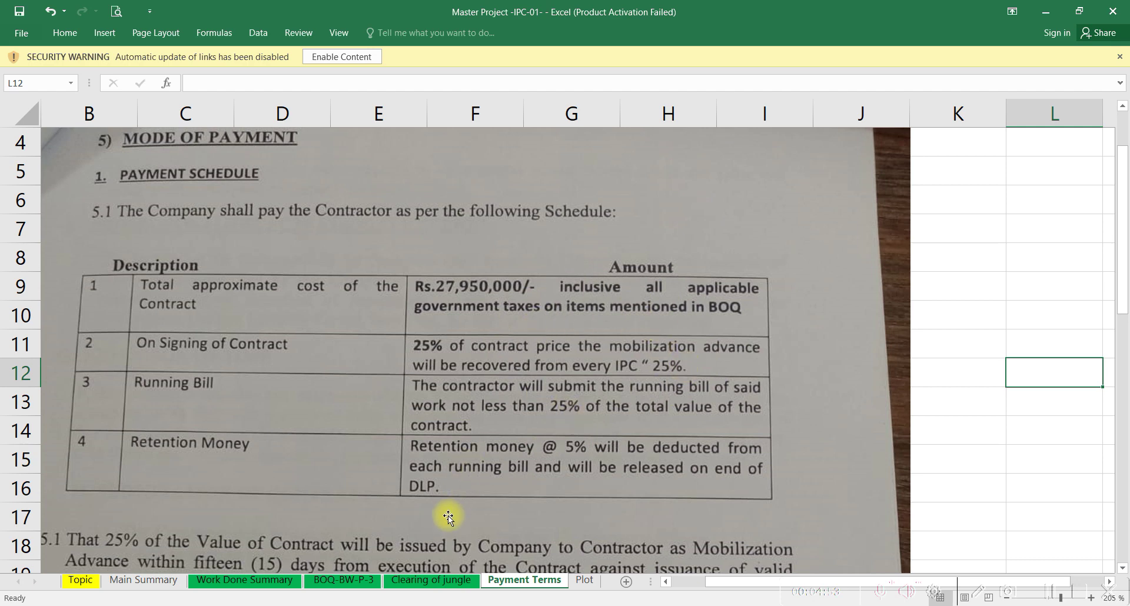
Compare the previous, current and cumulative amount columns across the BOQ-BW-P-3, Work Done Summary and Main Summary sheets
click(355, 582)
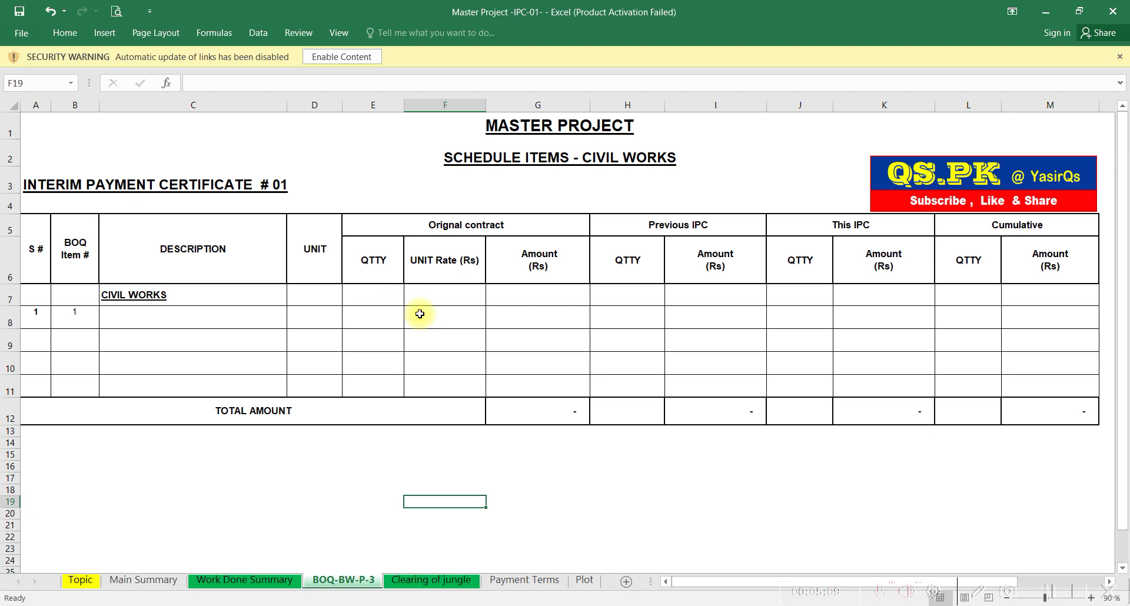
click(283, 589)
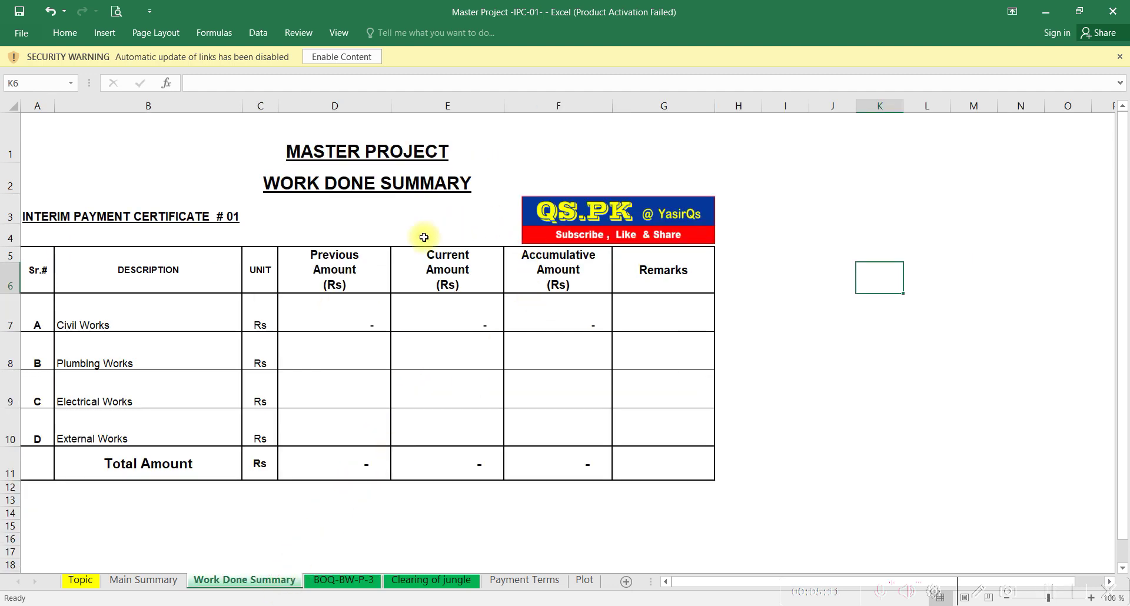
click(346, 582)
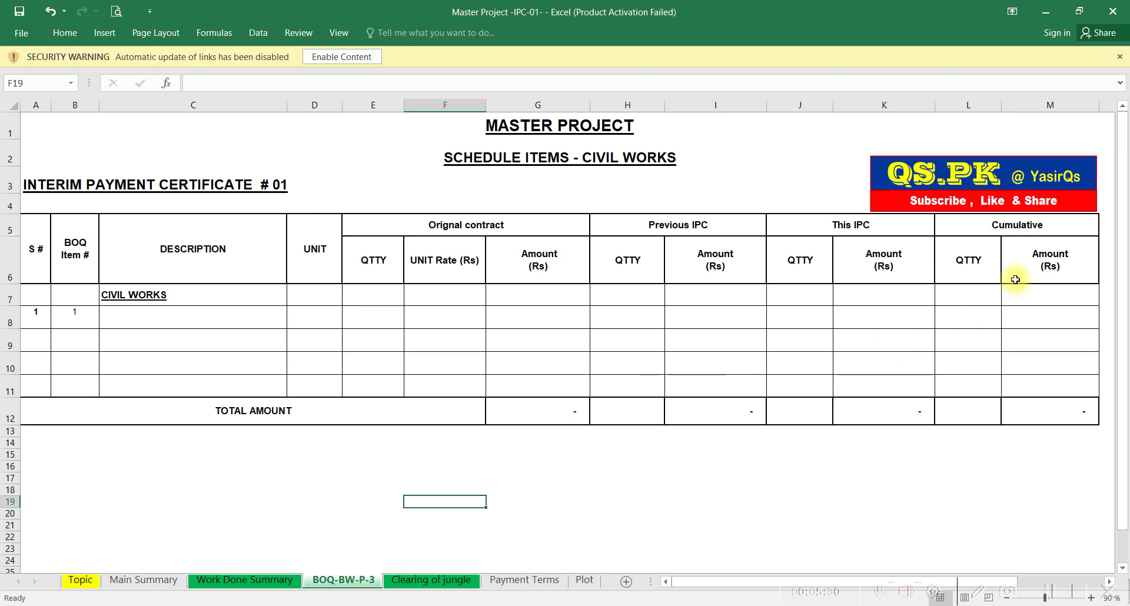
click(287, 583)
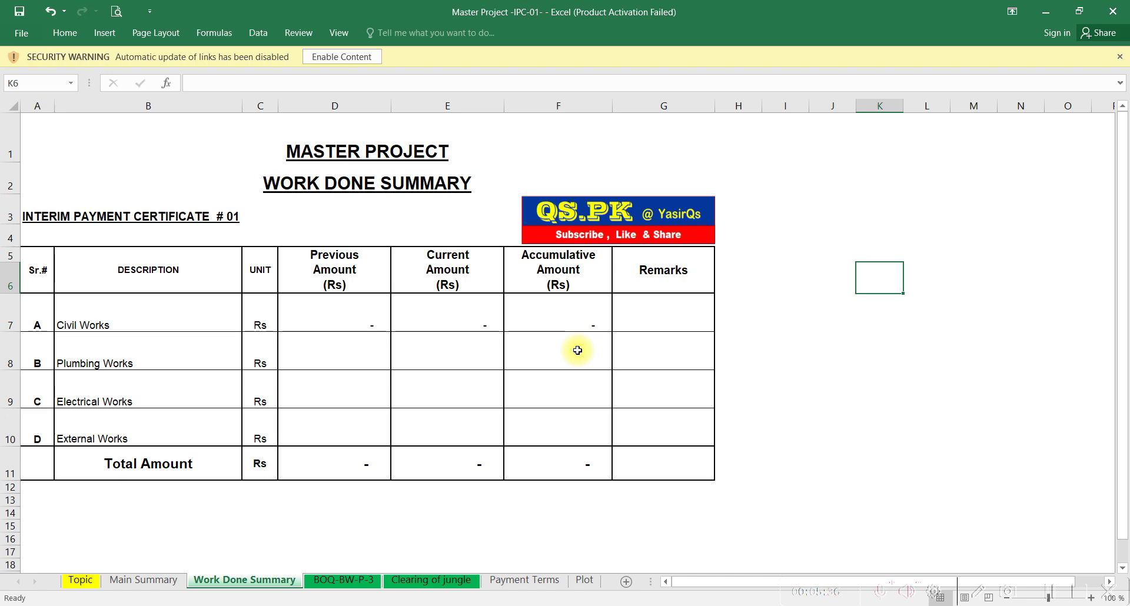
click(154, 581)
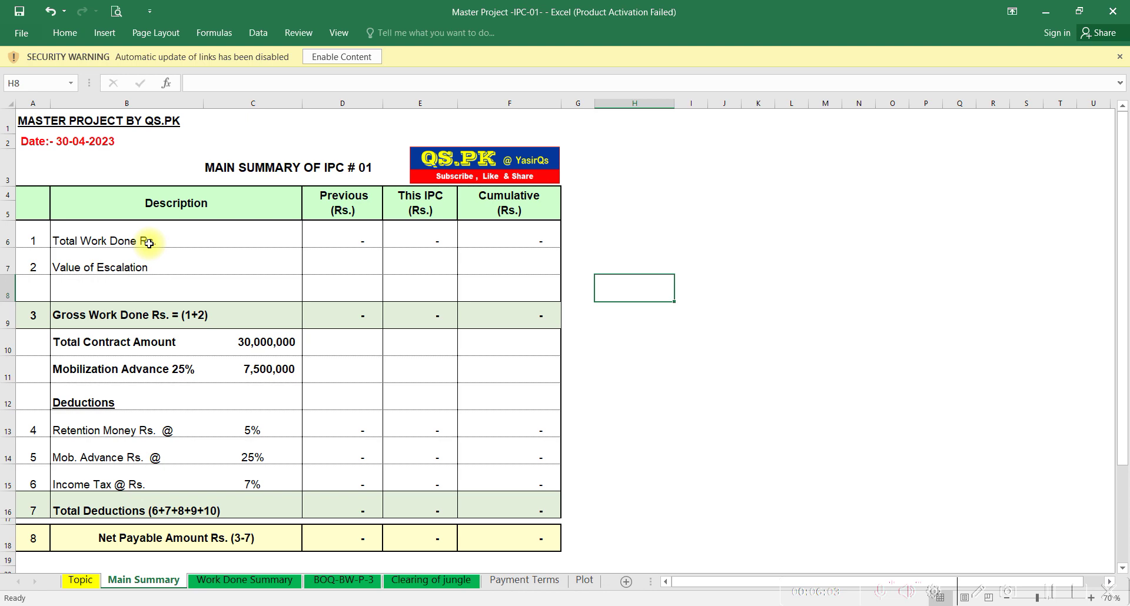
click(230, 580)
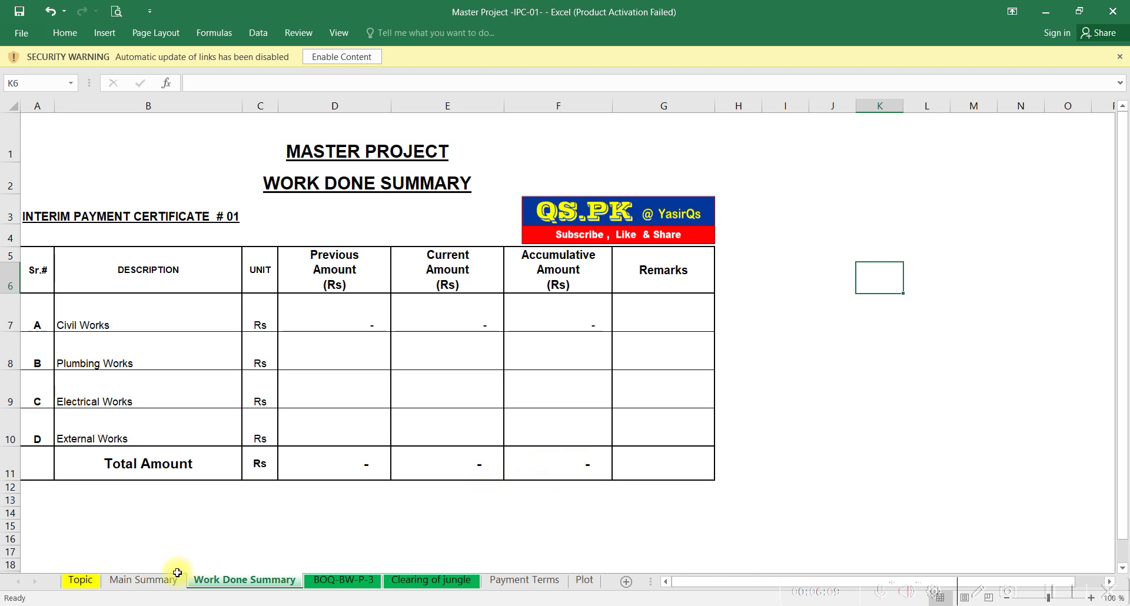
click(151, 580)
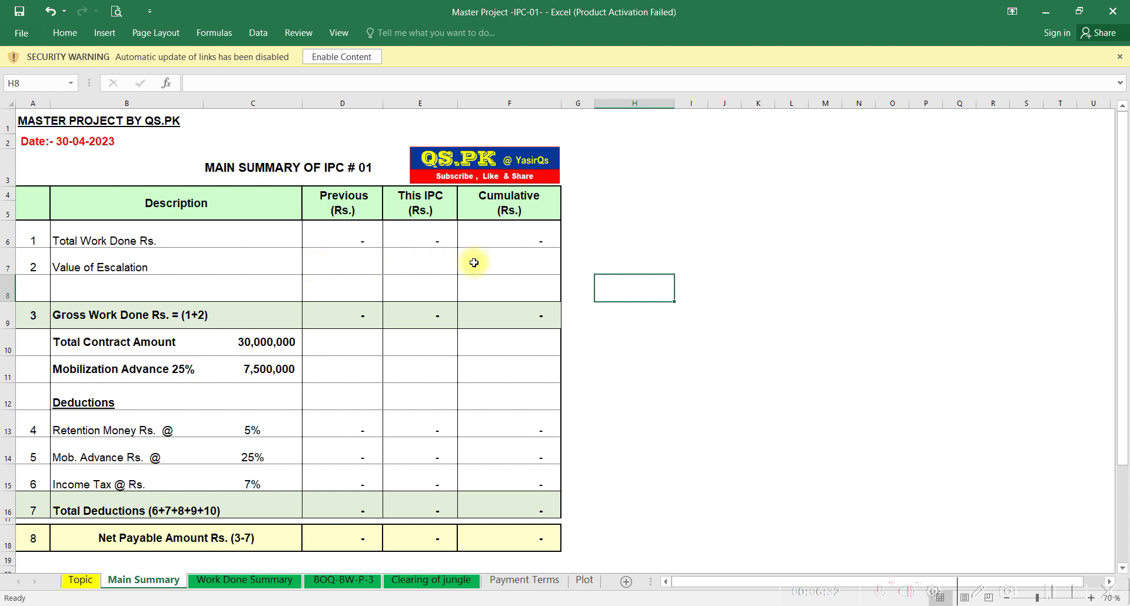
Inspect the Gross Work Done sum formulas for the Previous, This IPC and Cumulative columns in the main summary
click(362, 321)
key(alt+equal)
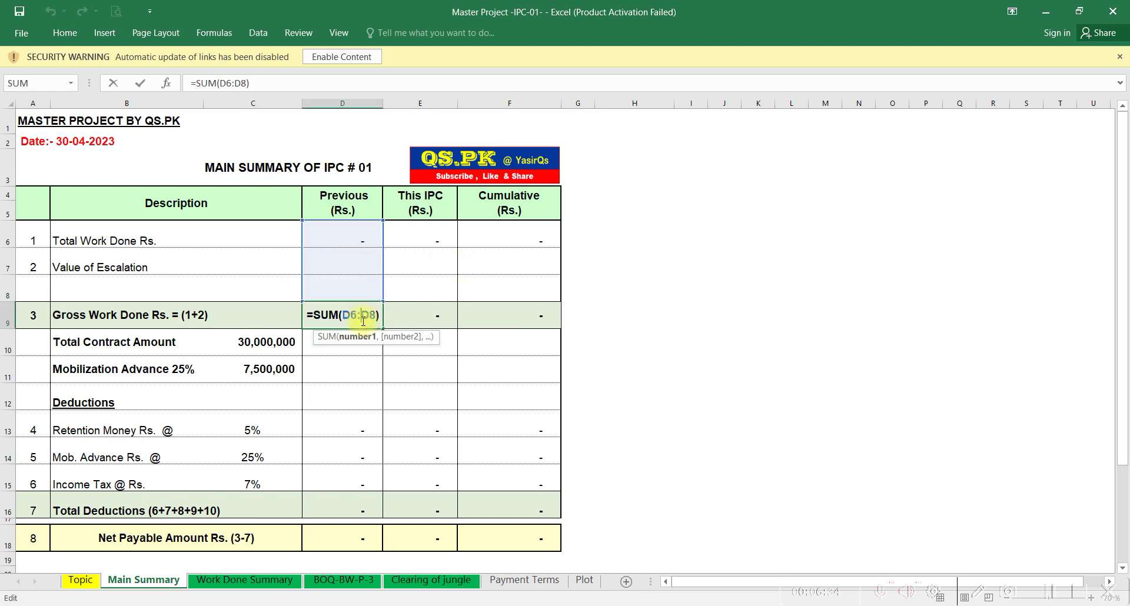
key(alt+equal)
key(alt+equal)
key(alt+equal)
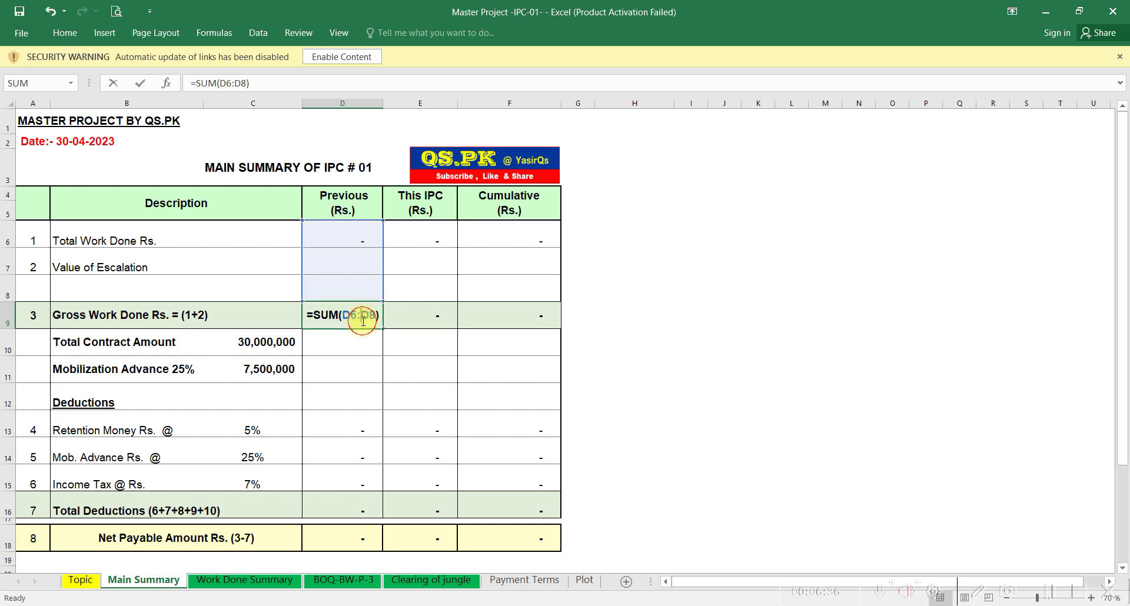
click(401, 318)
key(alt+equal)
key(alt+equal)
click(491, 315)
key(alt+equal)
key(alt+equal)
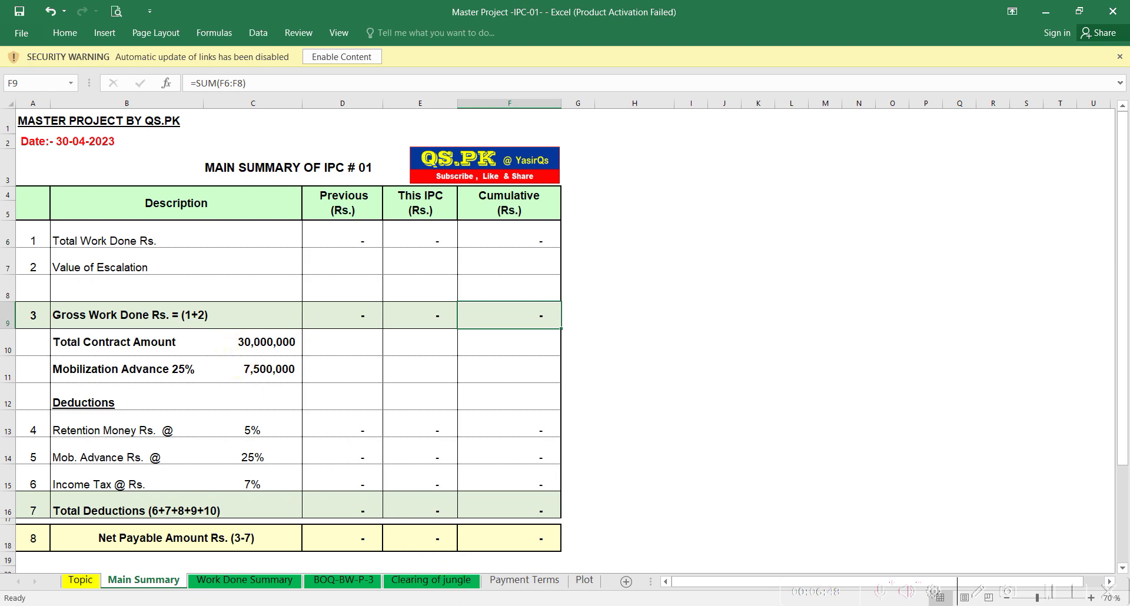
Switch to the Master Project-BOQ workbook and review the quantities, units, rates and amounts of its Civil Works items
mouse_move(522, 605)
click(549, 581)
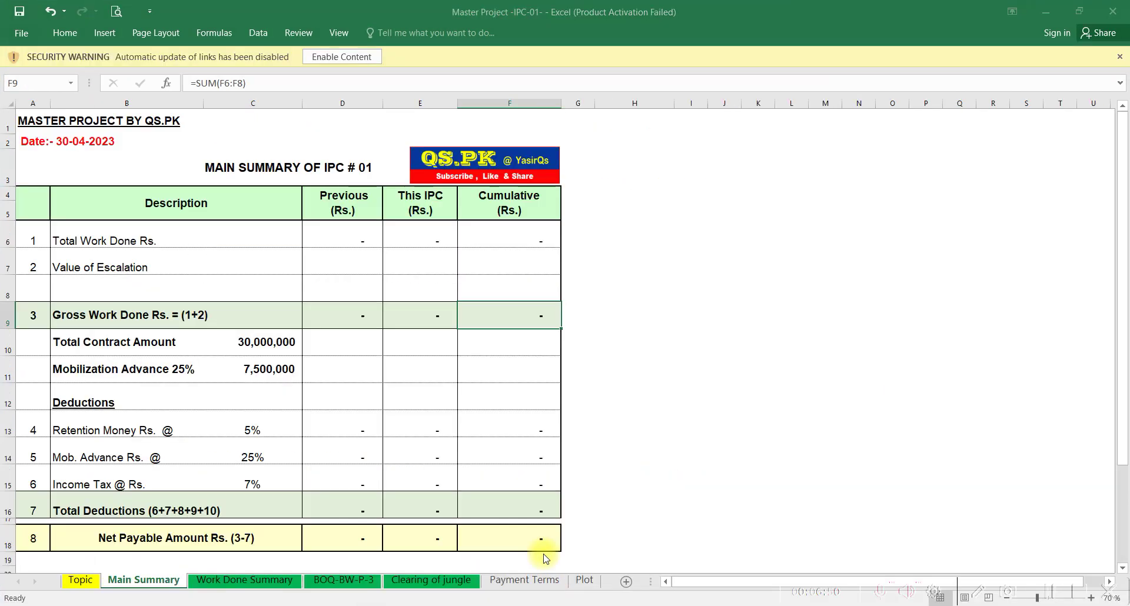
scroll(320, 249, down, 2)
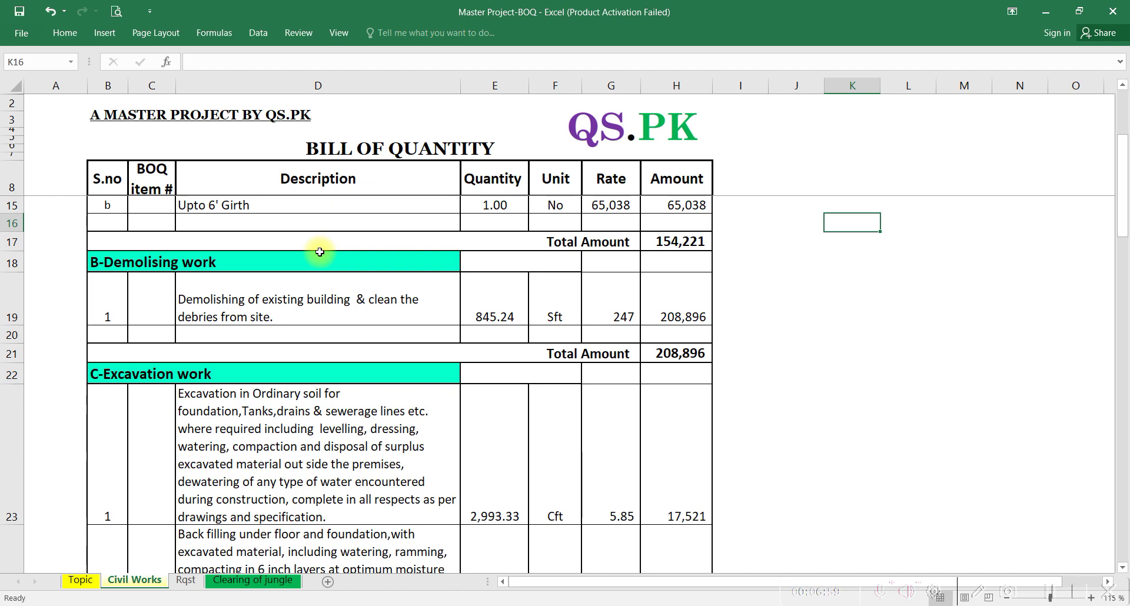
scroll(321, 297, down, 4)
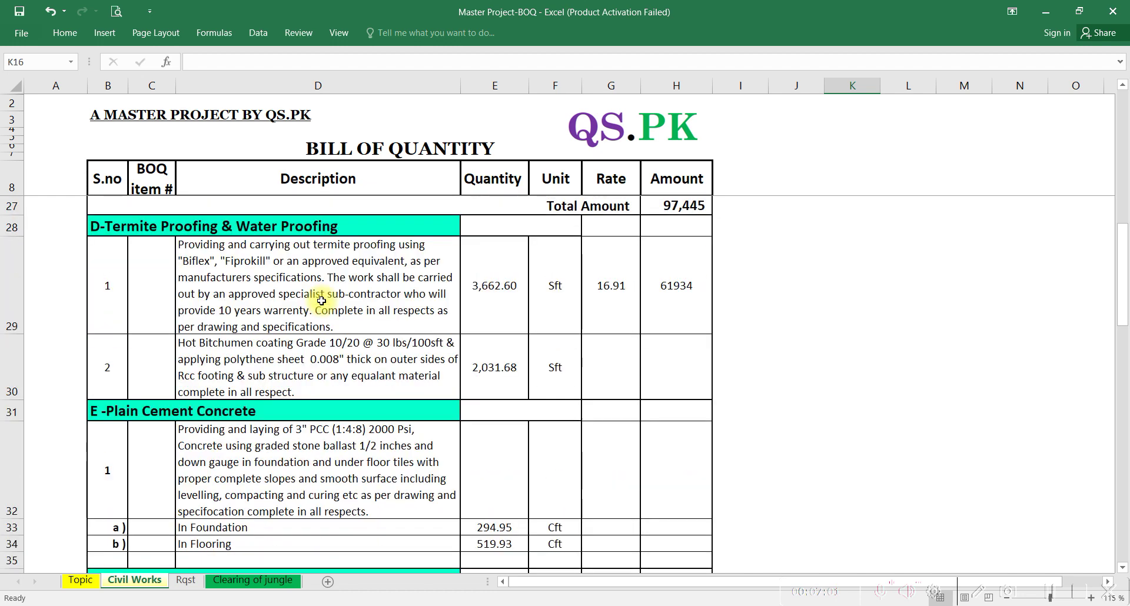
scroll(320, 301, up, 6)
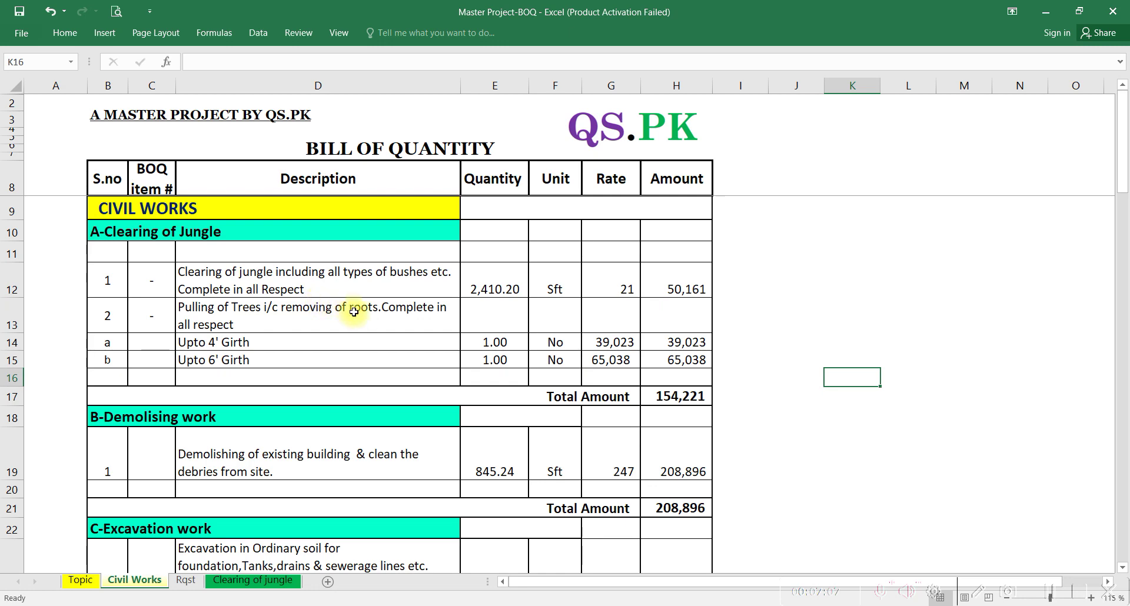
scroll(354, 312, down, 1)
scroll(354, 312, up, 1)
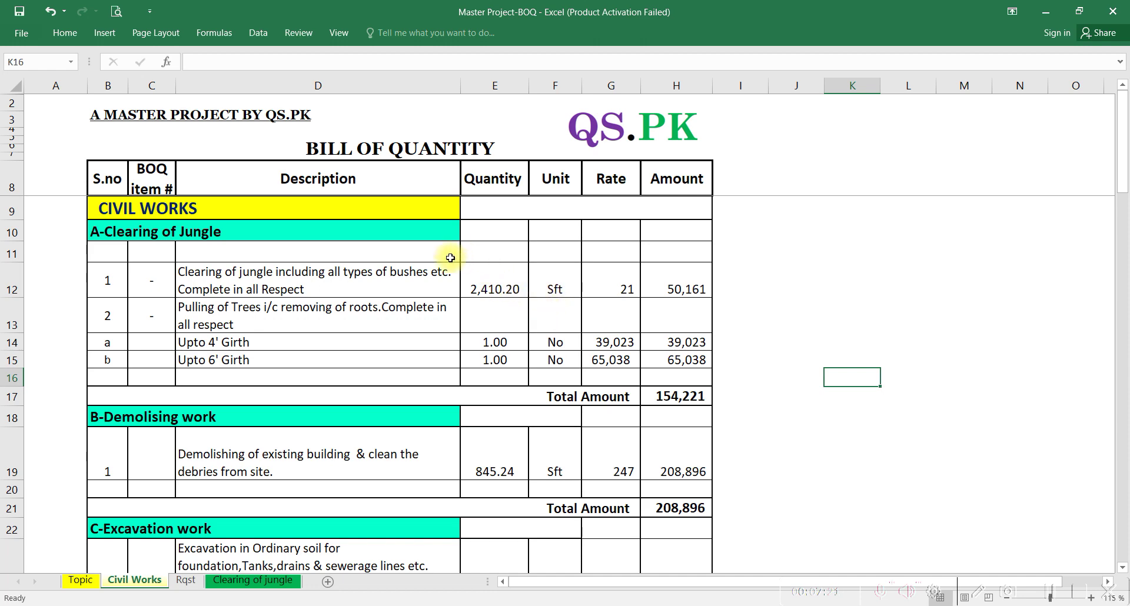
scroll(403, 318, down, 1)
scroll(465, 364, down, 7)
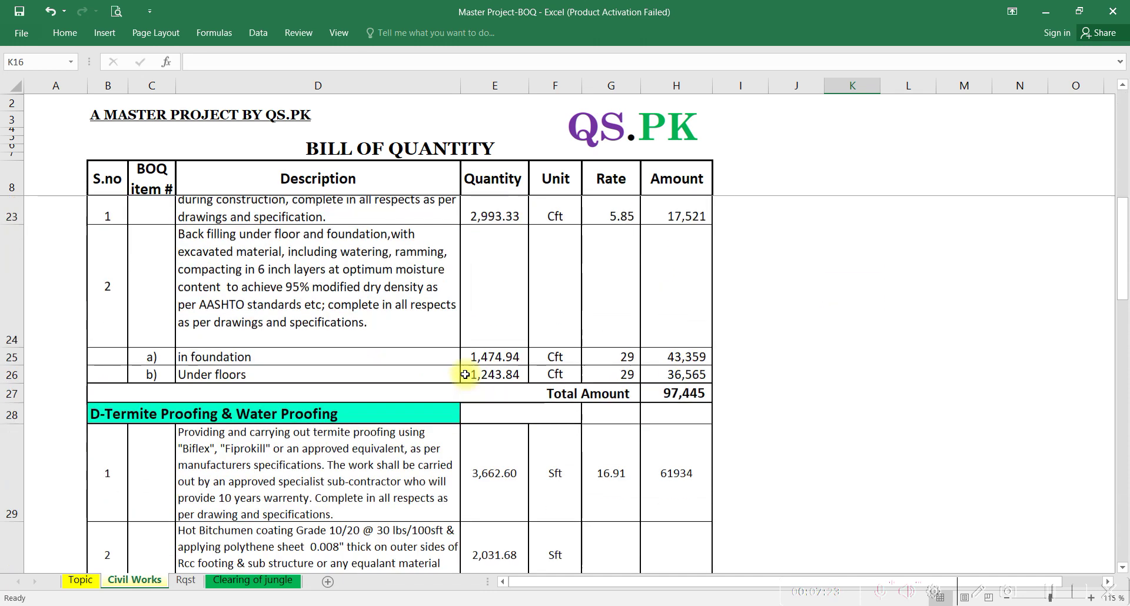
scroll(465, 375, down, 3)
scroll(341, 399, down, 7)
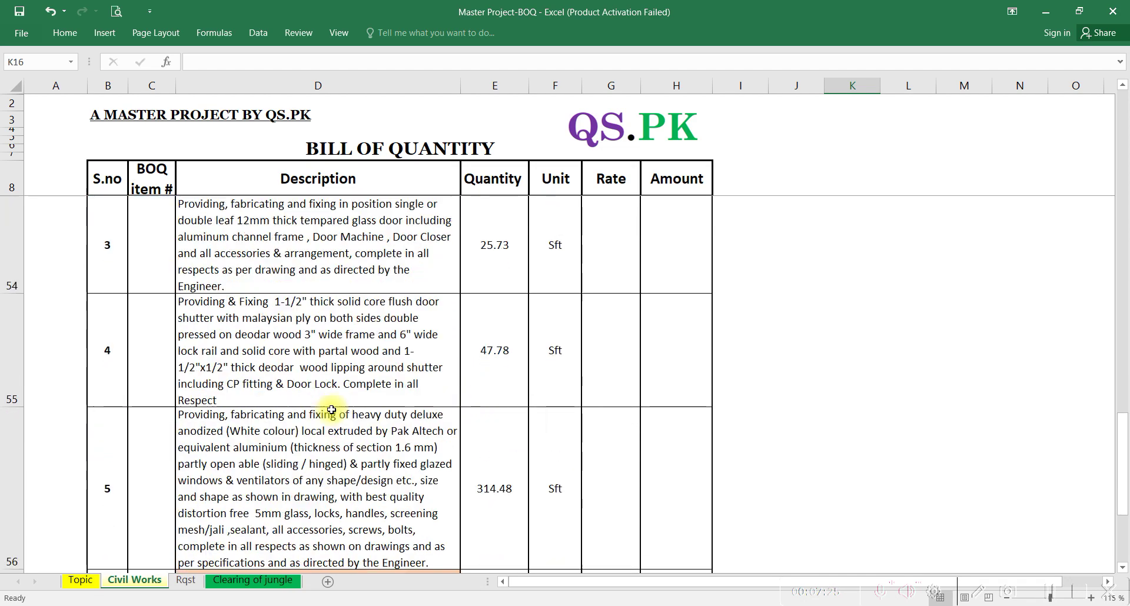
scroll(245, 409, up, 3)
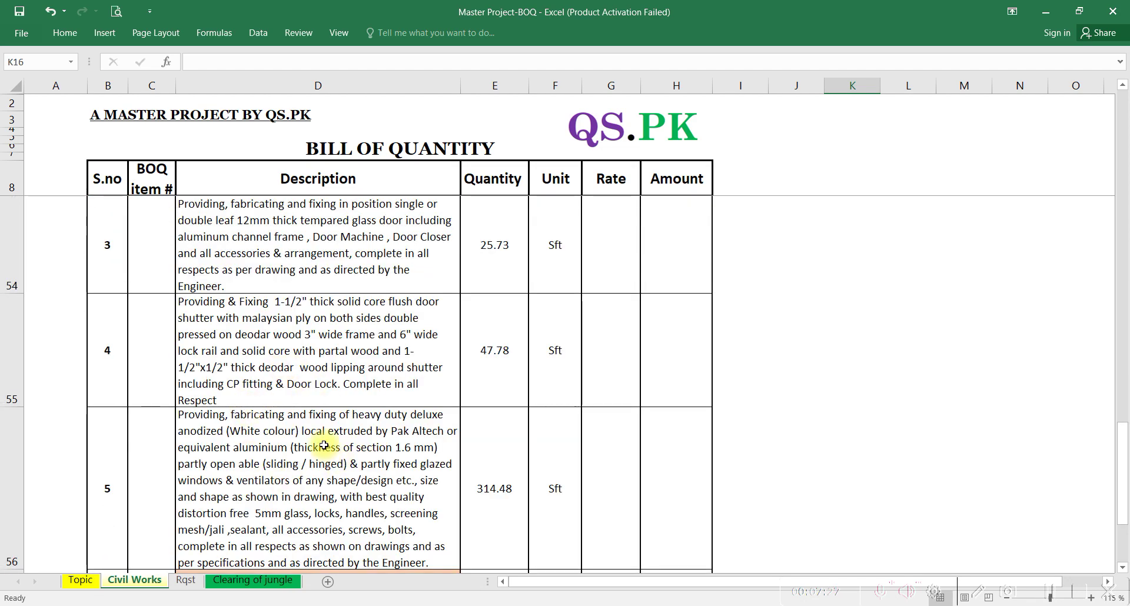
scroll(409, 411, up, 12)
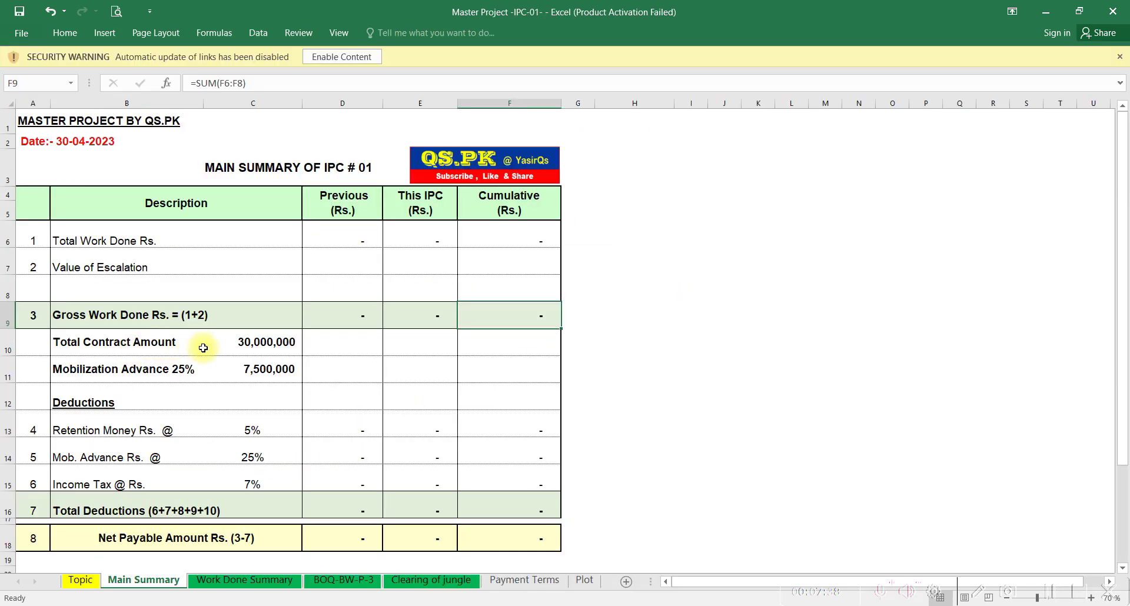
Check the Total Contract Amount and the Mobilization Advance 25% formula in the main summary against the Payment Terms sheet
click(246, 347)
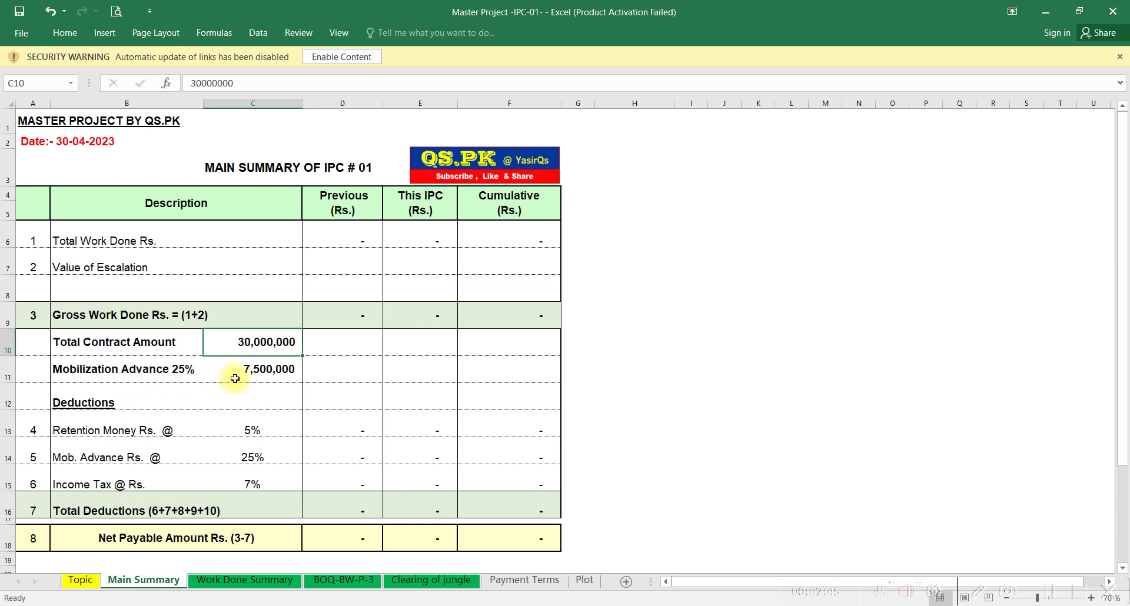
click(499, 582)
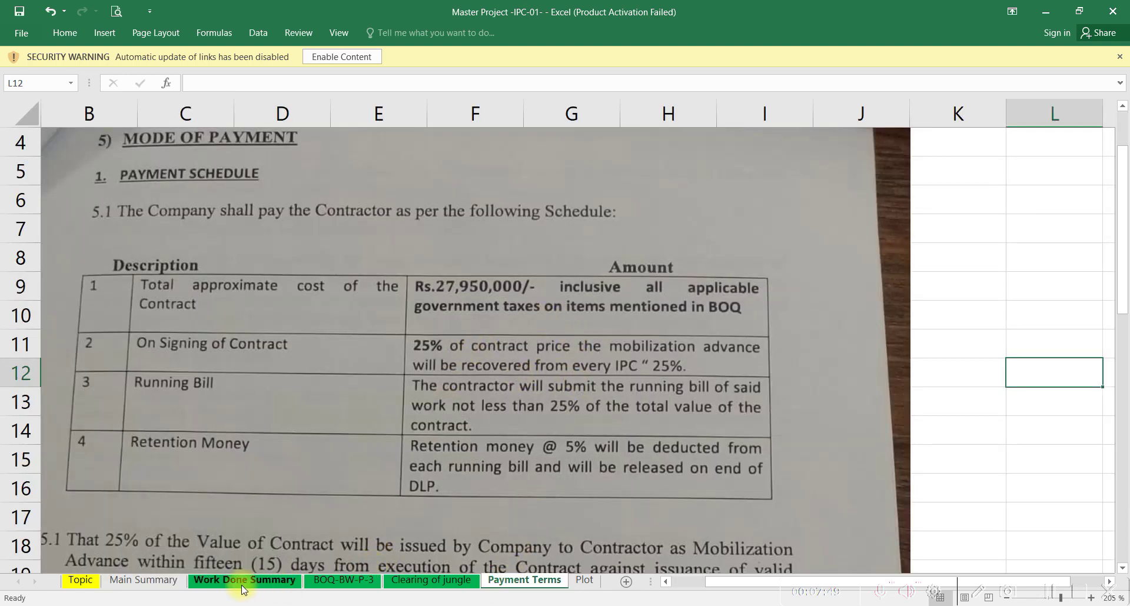
click(161, 581)
double_click(245, 369)
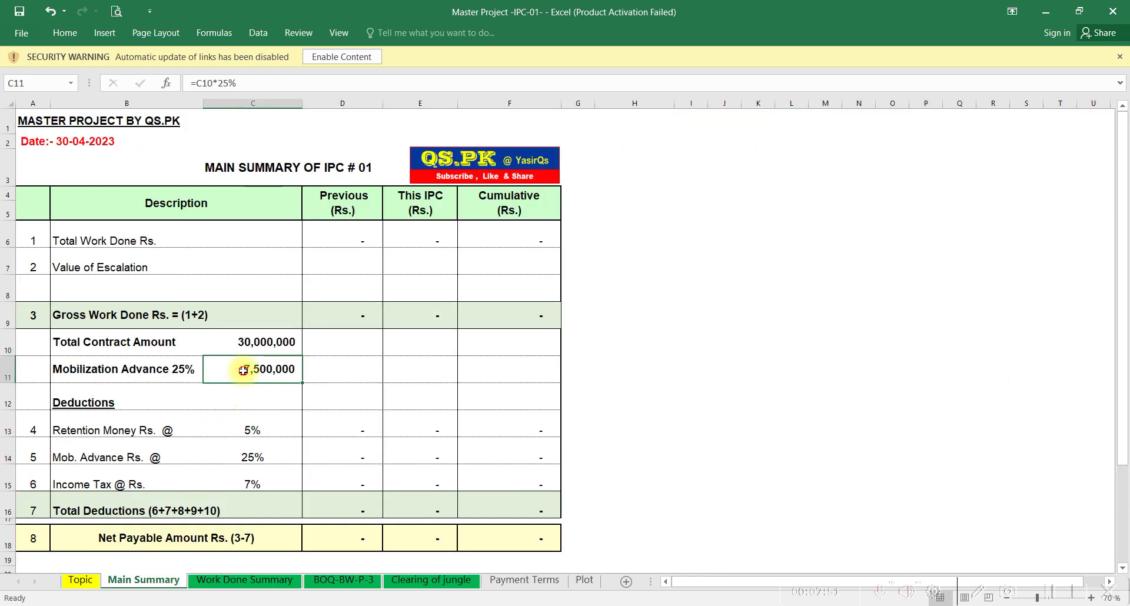
key(Escape)
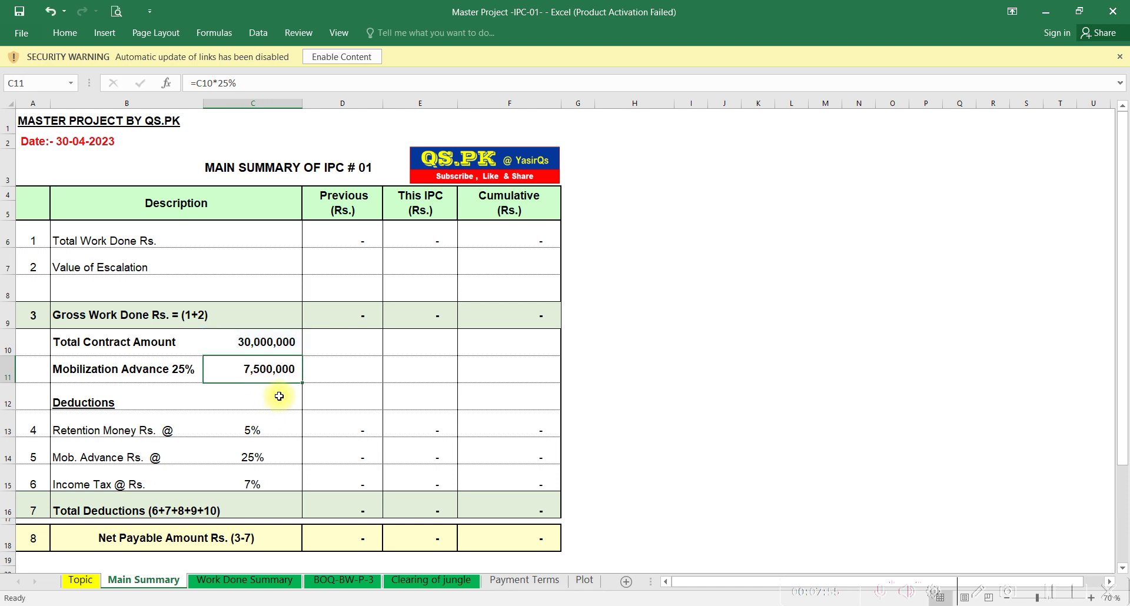
Compare the Retention Money, Mob. Advance and Income Tax deduction rates in the main summary with the contract's payment terms
click(106, 401)
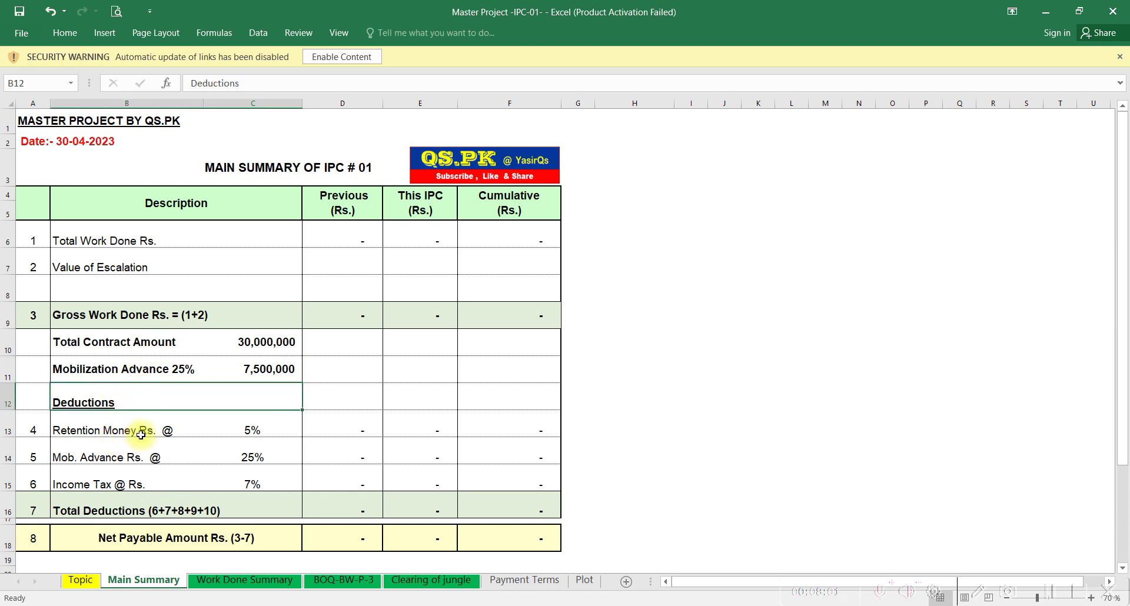
click(530, 580)
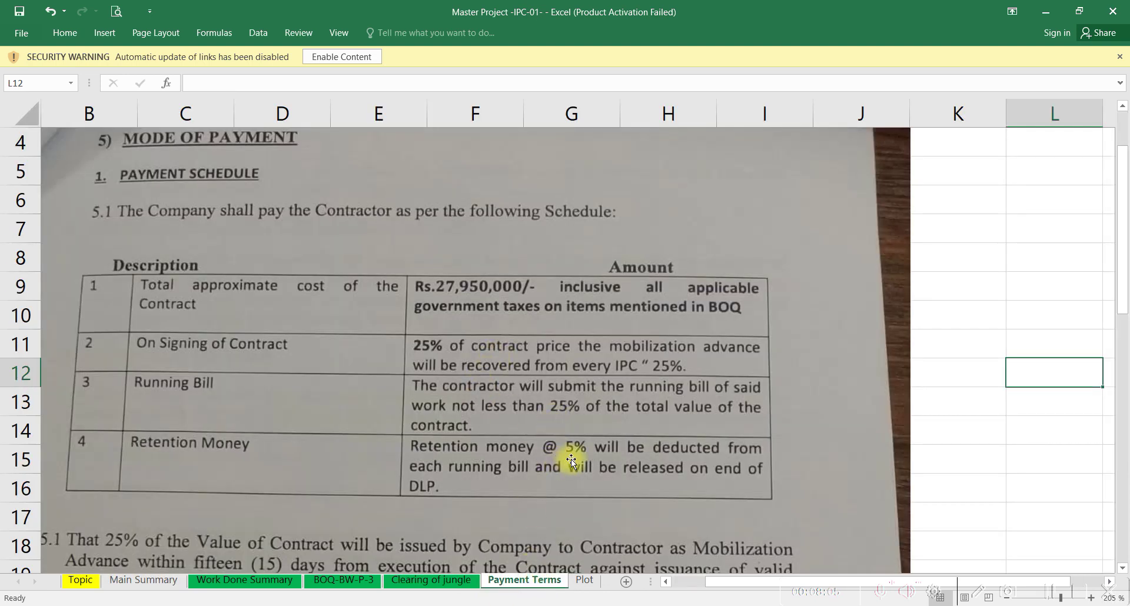
click(174, 583)
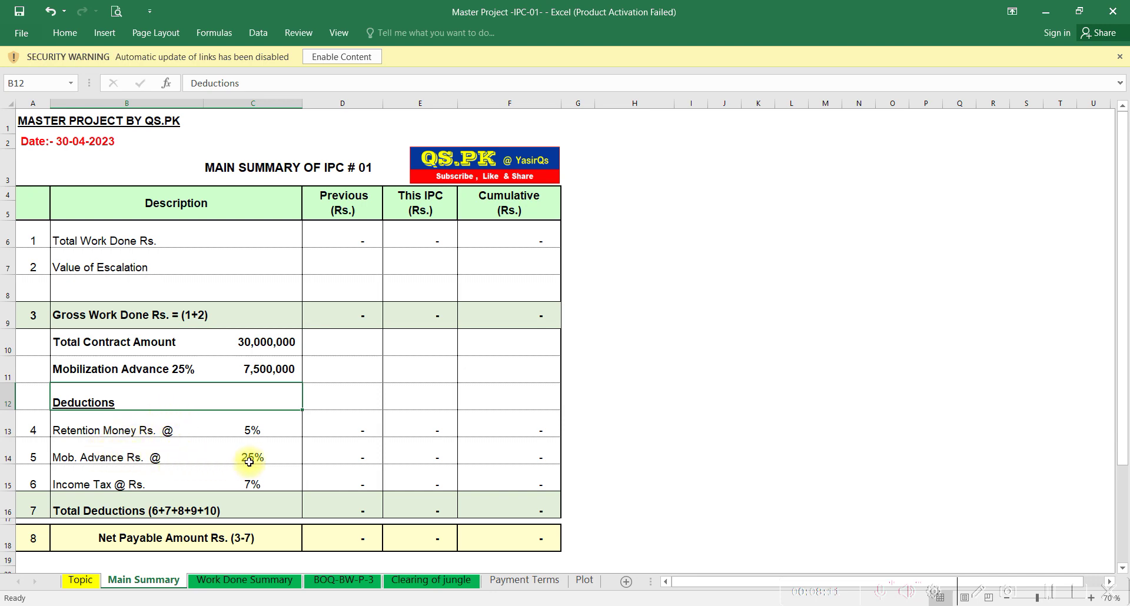
click(521, 580)
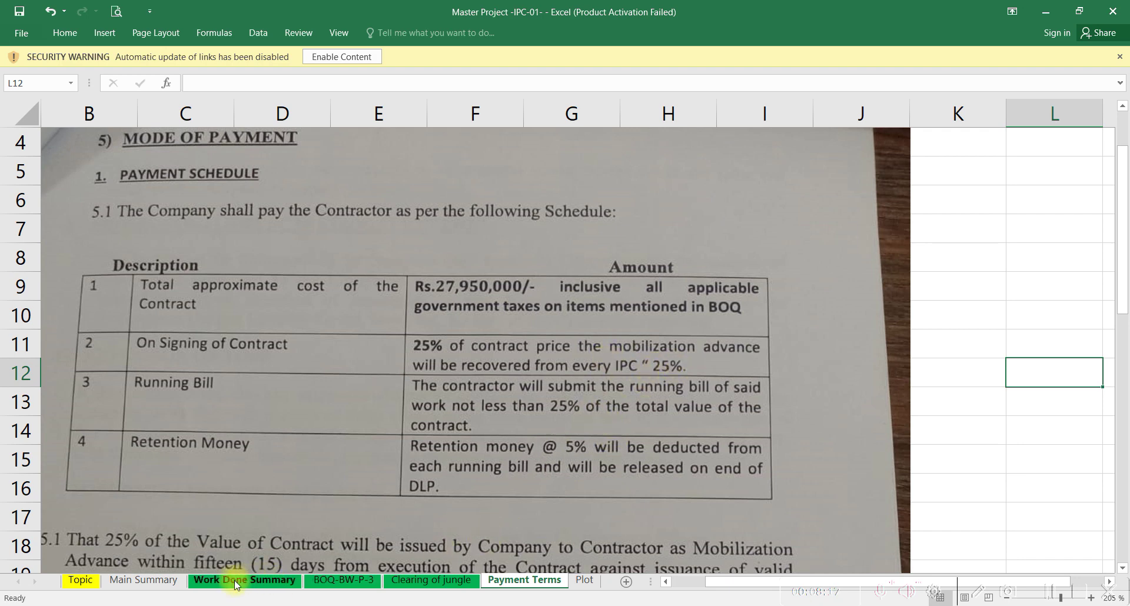
click(158, 581)
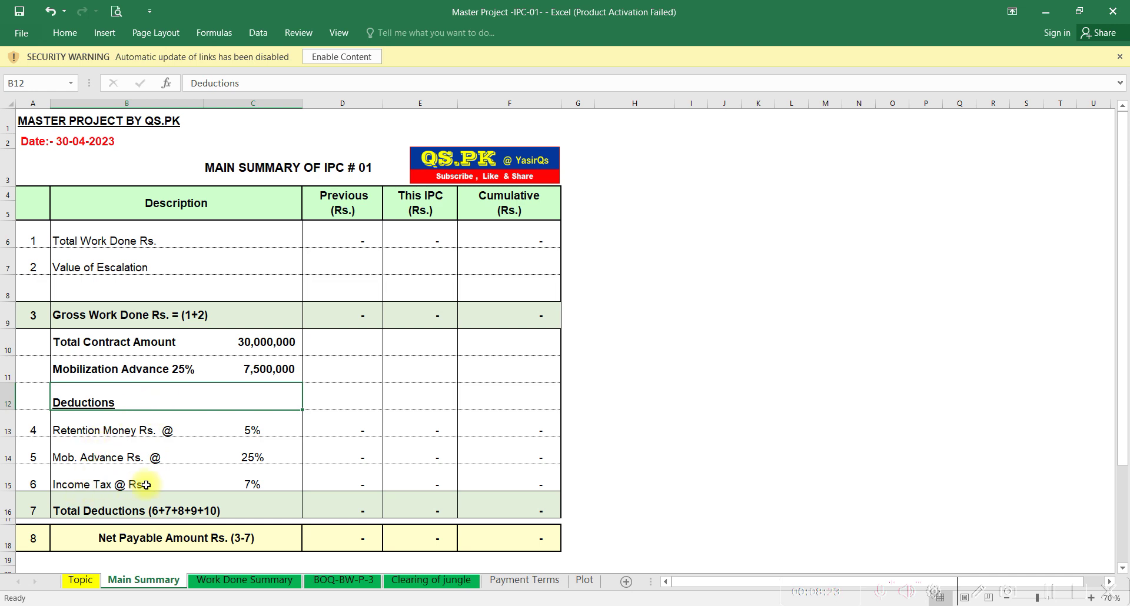
click(250, 480)
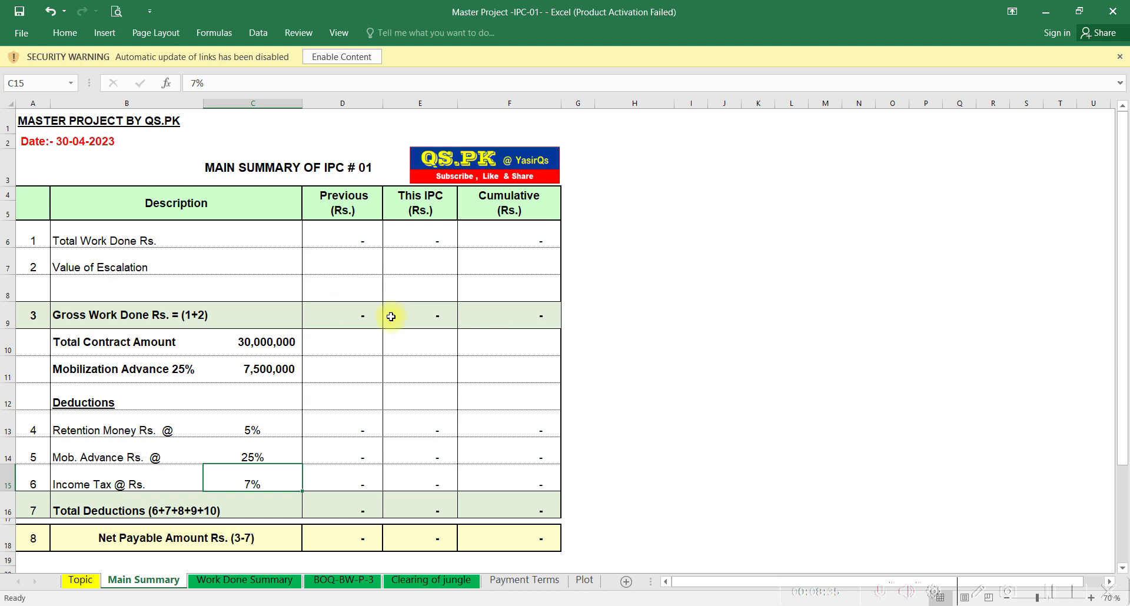
Inspect the Retention Money formulas in the Previous, This IPC and Cumulative columns of the main summary
double_click(351, 421)
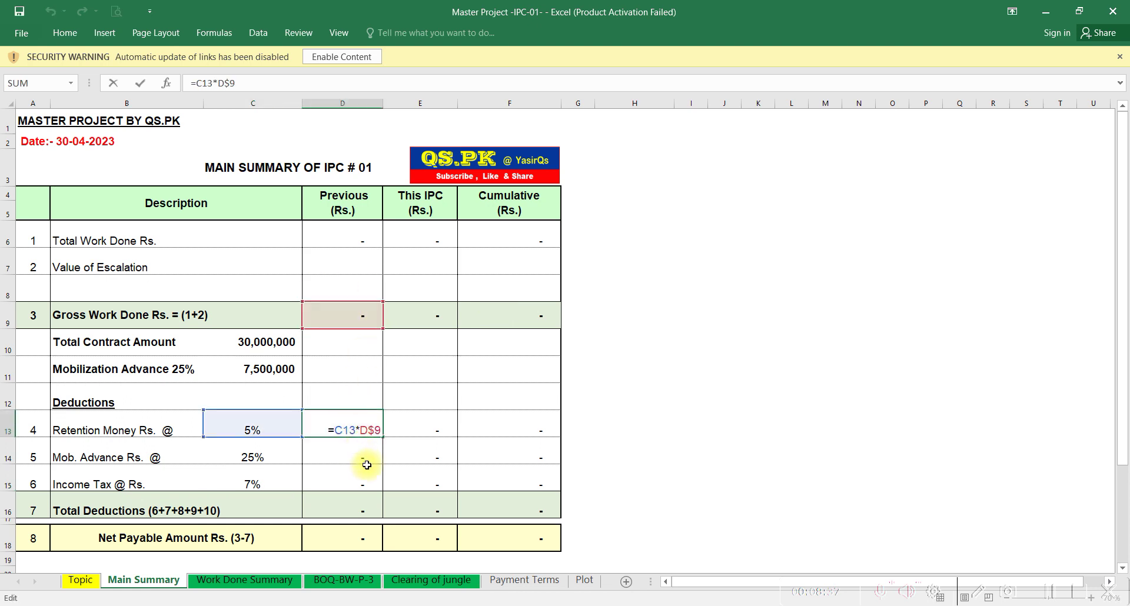
key(Escape)
click(416, 429)
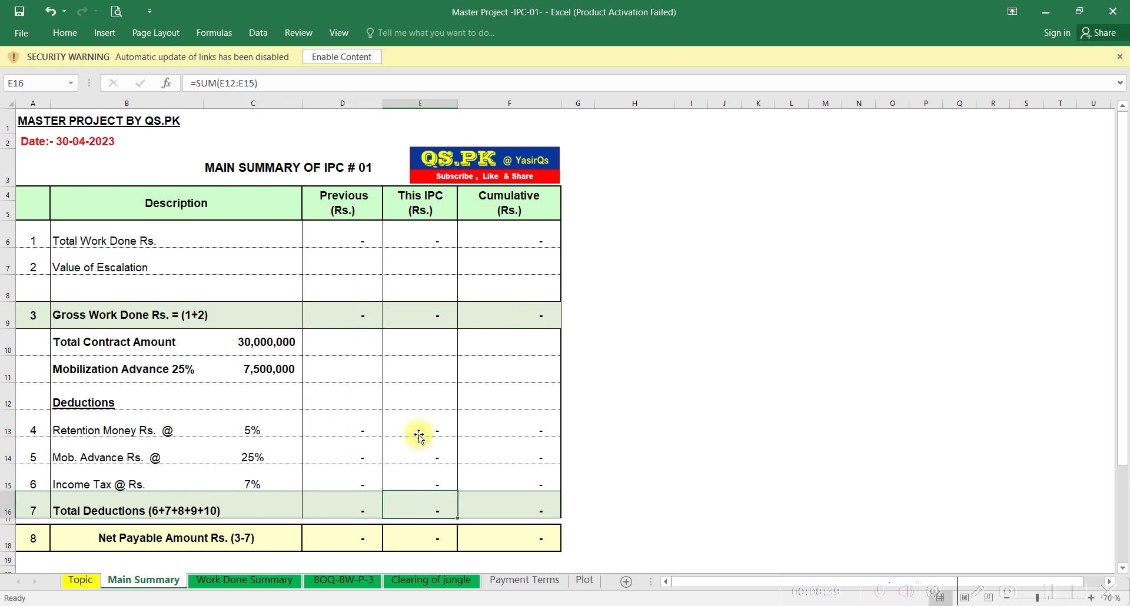
double_click(415, 429)
double_click(502, 427)
key(Escape)
Inspect the Mob. Advance deduction formulas for the Previous, This IPC and Cumulative columns
double_click(311, 451)
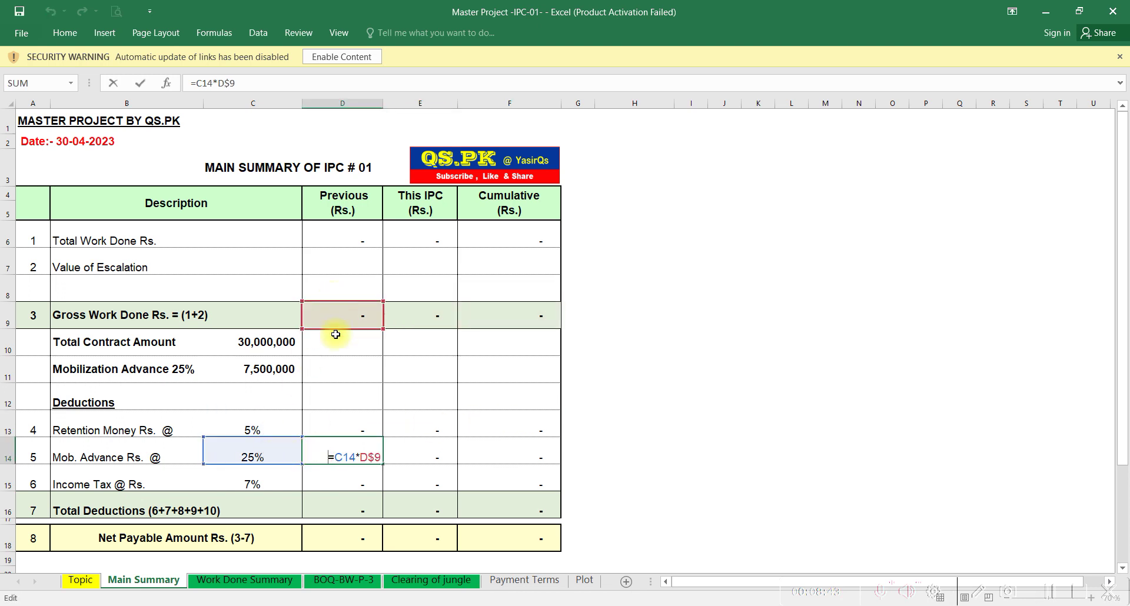
double_click(408, 453)
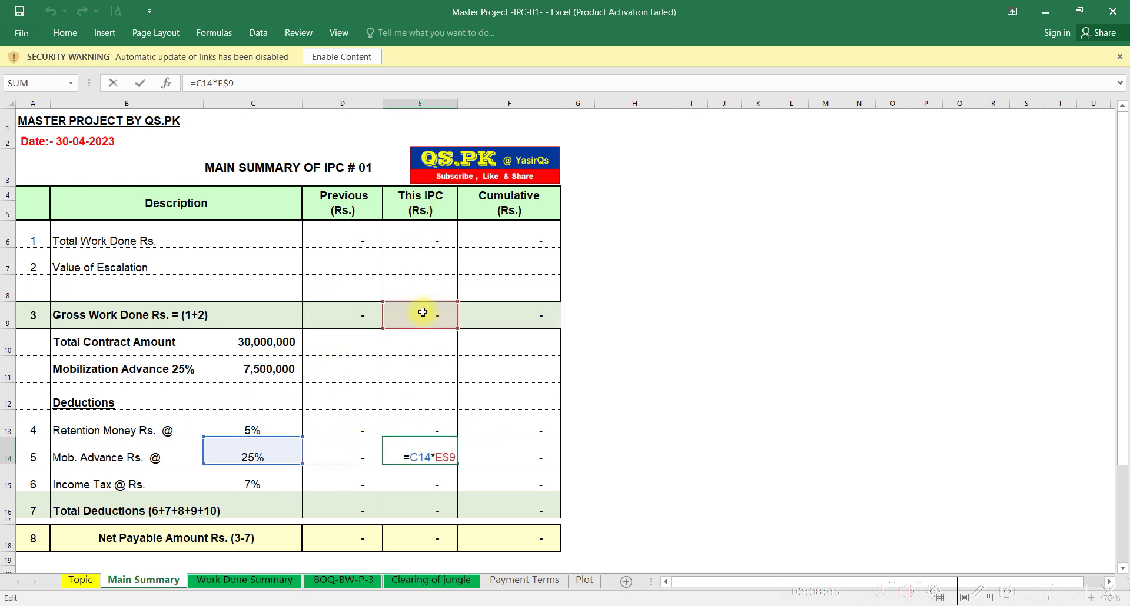
double_click(481, 453)
key(Escape)
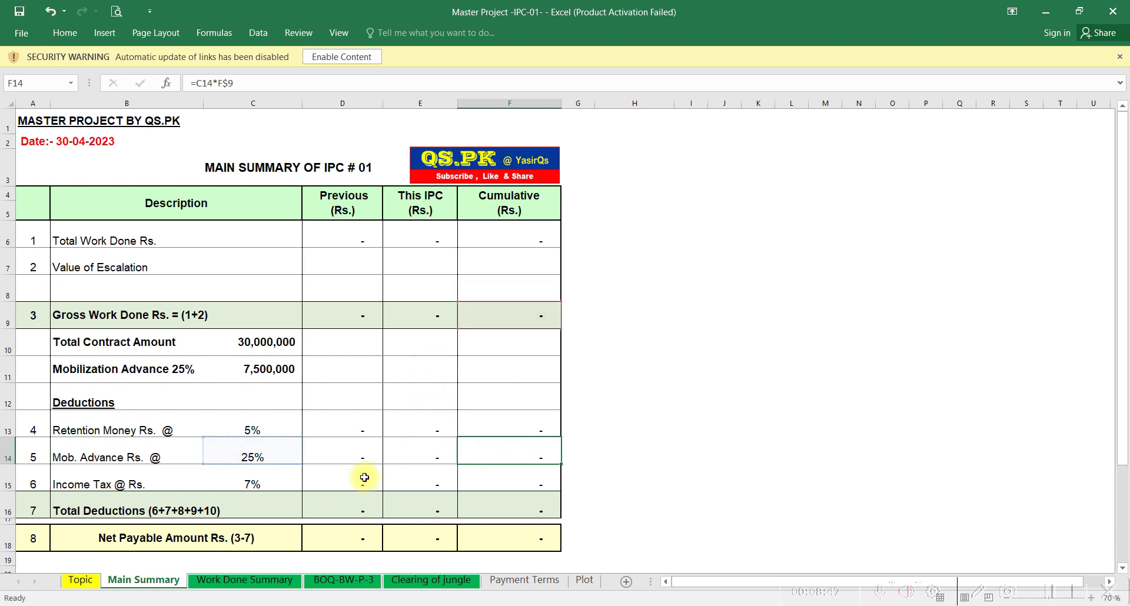
Inspect the Total Deductions sum formulas for the Previous, This IPC and Cumulative columns
click(357, 509)
double_click(357, 509)
key(Escape)
double_click(401, 510)
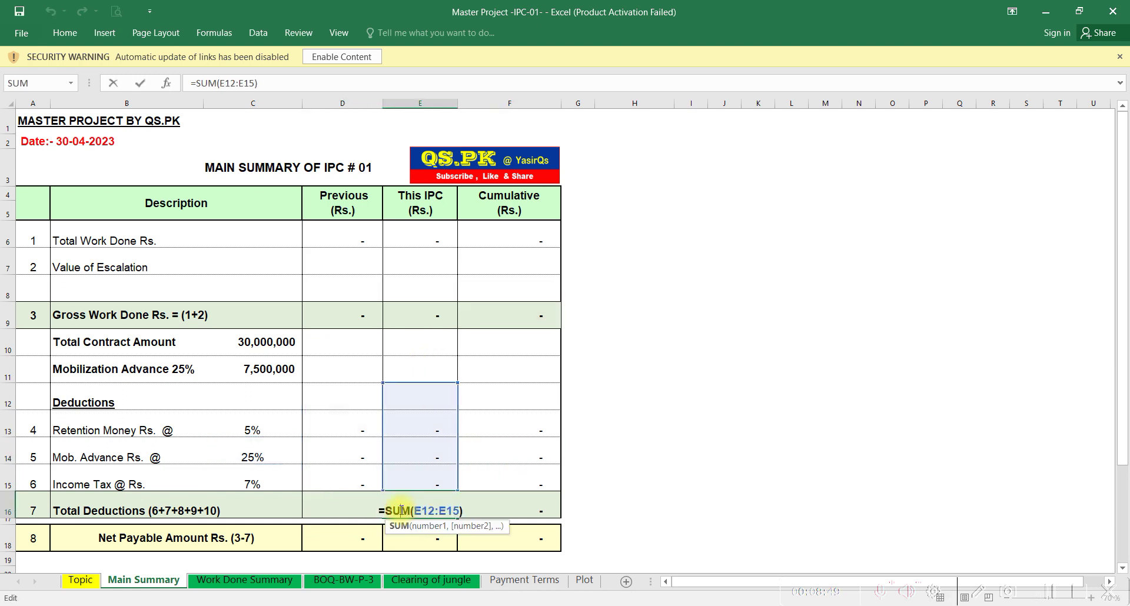
key(Escape)
double_click(505, 511)
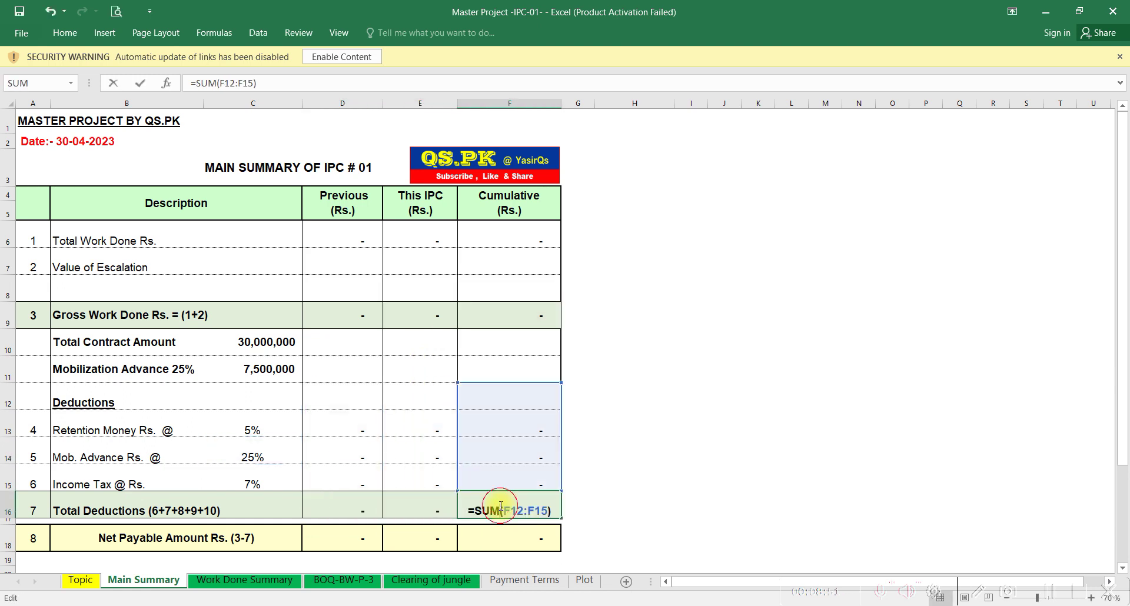
key(Escape)
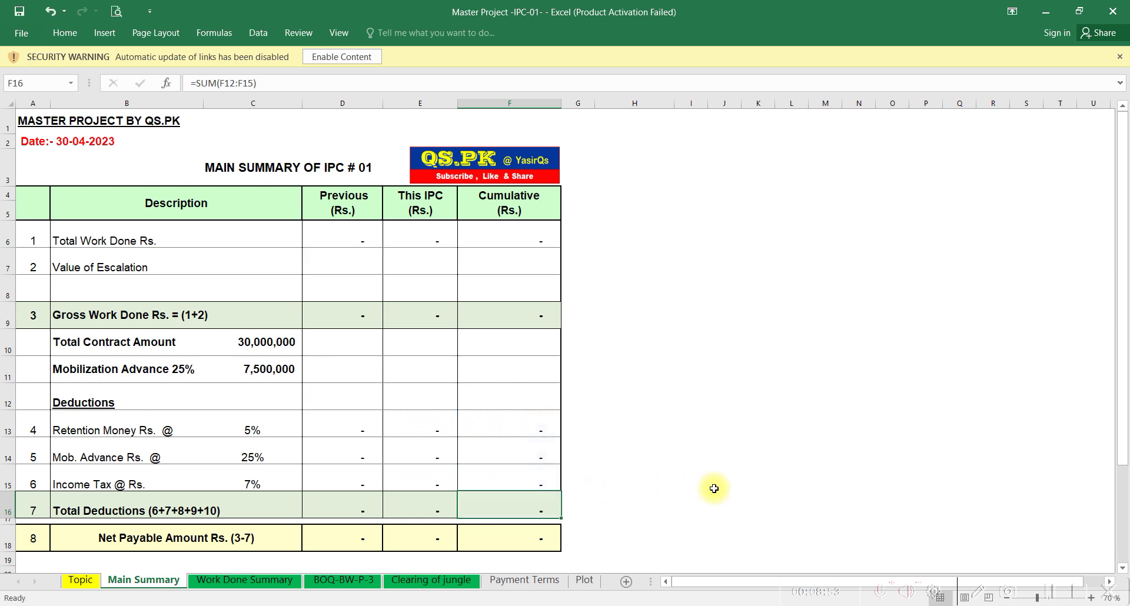
click(714, 485)
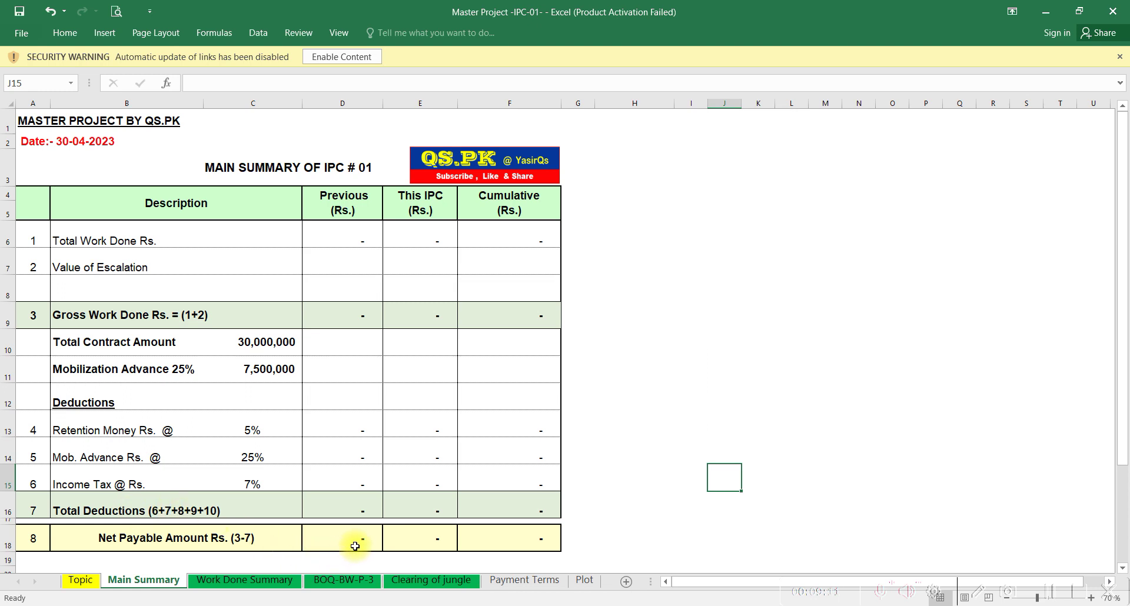
Correct the item references in the total deductions label so it reads "Total Deductions (4+5+6+7)"
double_click(158, 511)
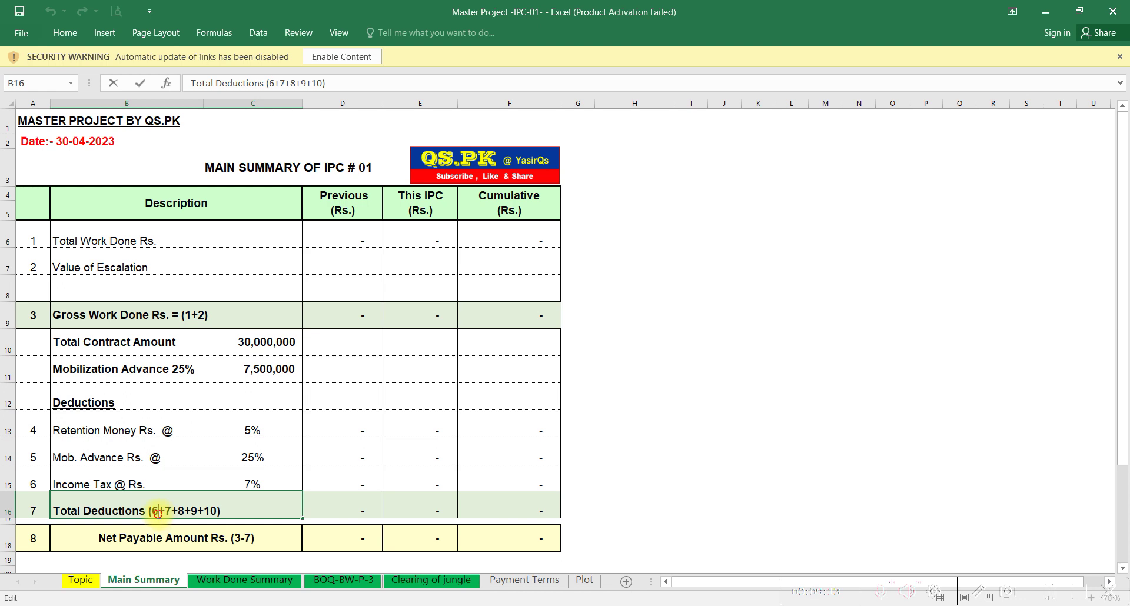
key(BackSpace)
text(4)
key(Right)
key(Right)
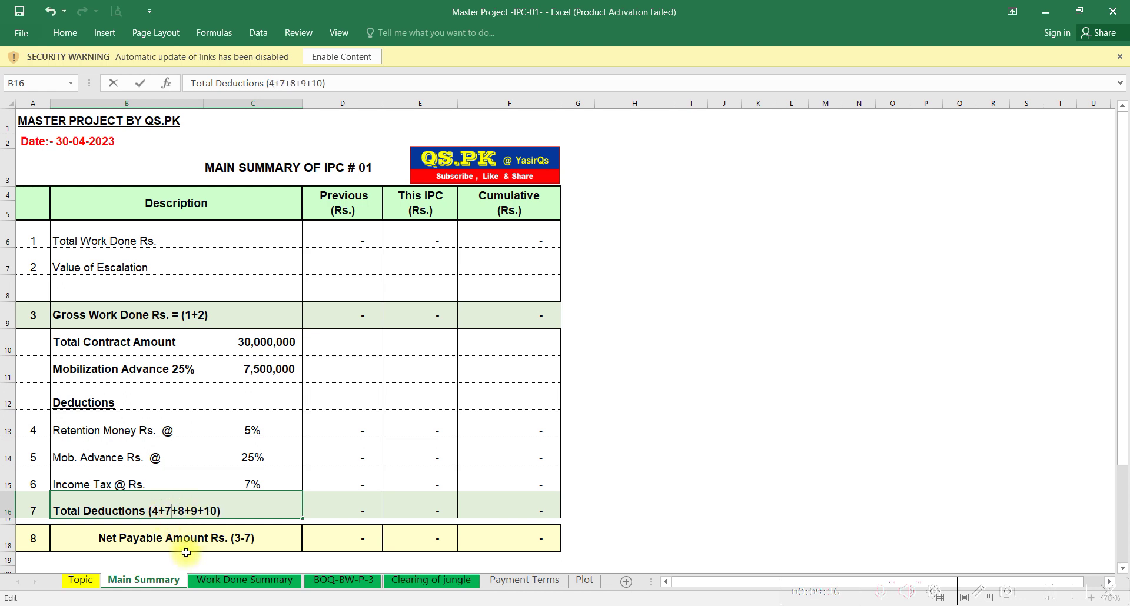
key(BackSpace)
text(5)
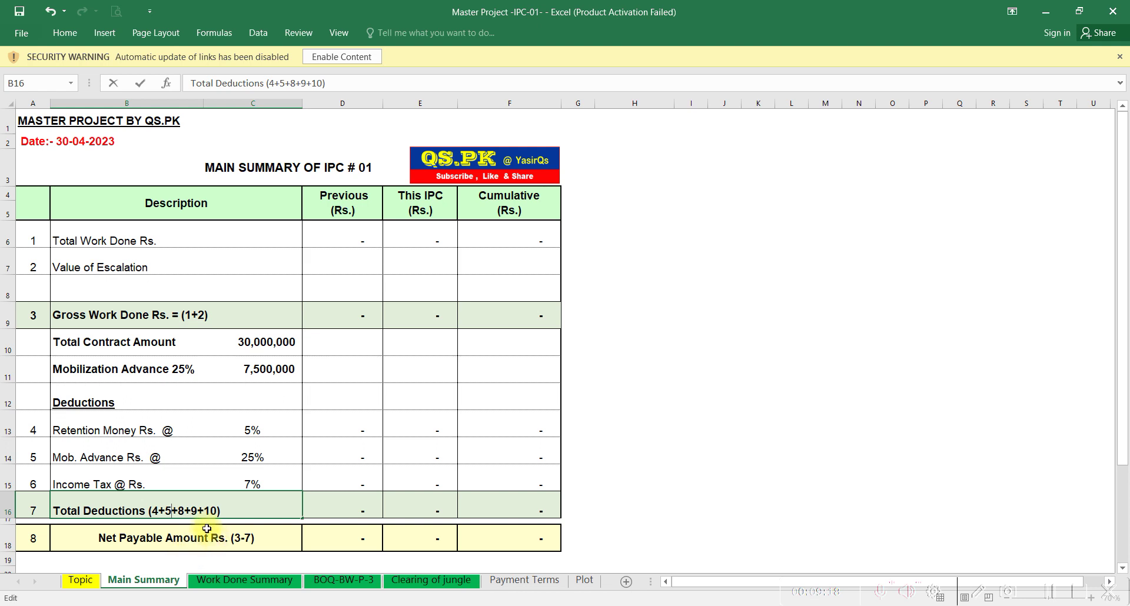
key(Right)
key(Right)
key(BackSpace)
text(6)
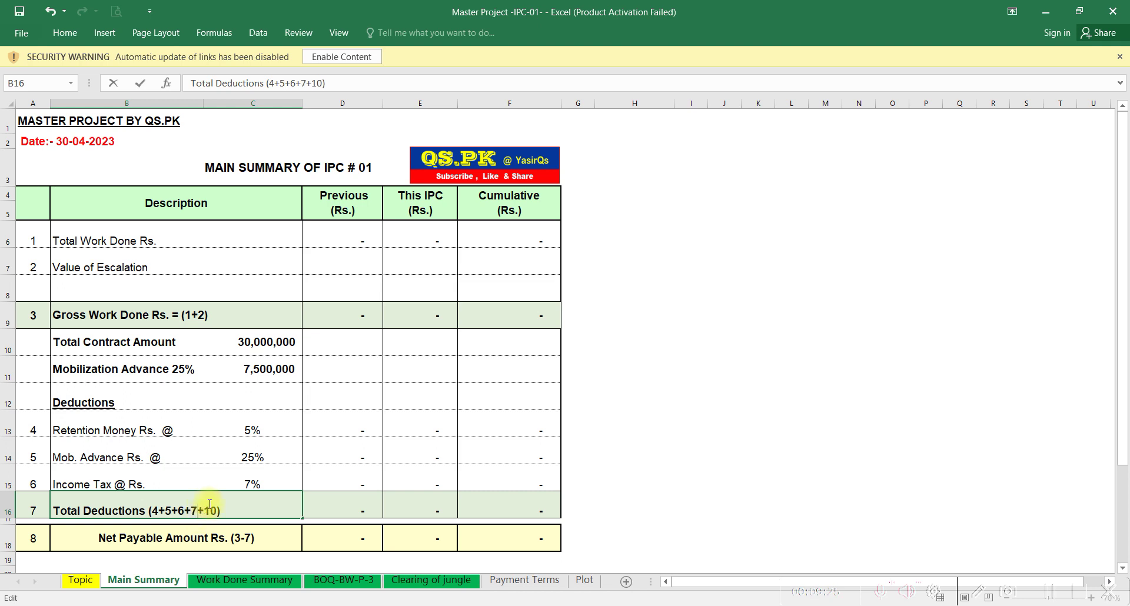
click(217, 508)
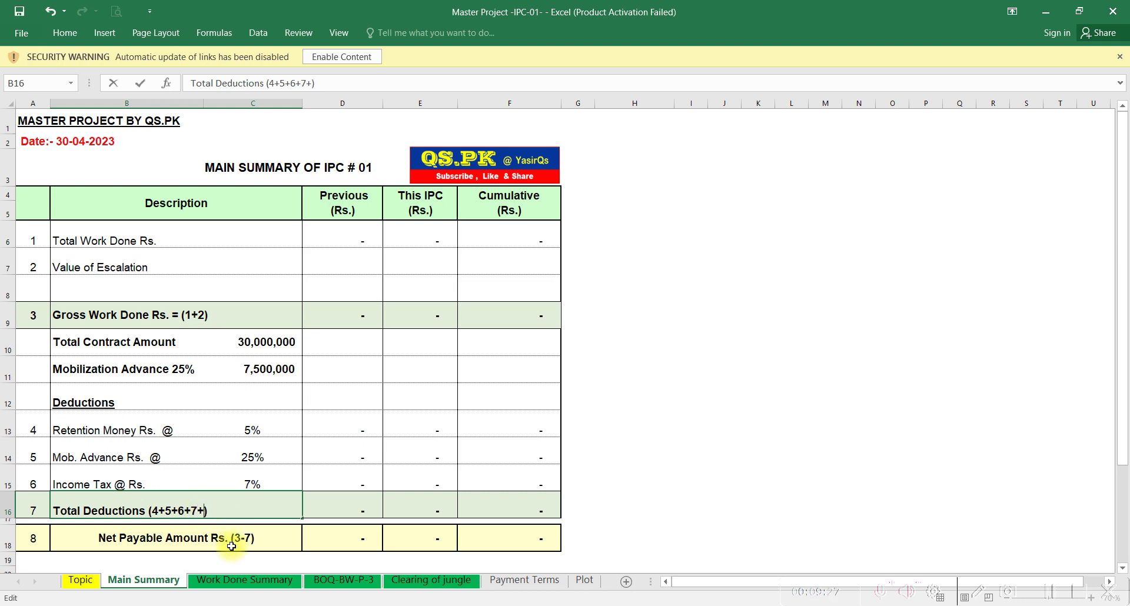
key(Return)
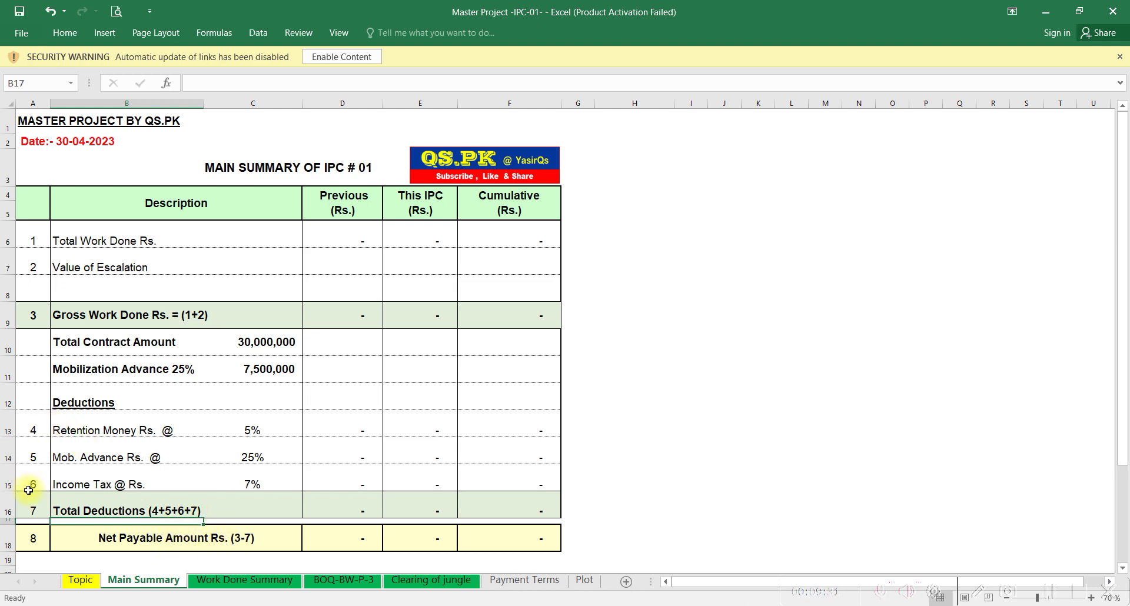
Enter =D9-D16 as the Previous Net Payable Amount and check the matching This IPC and Cumulative formulas
click(353, 536)
text(=D9-D16)
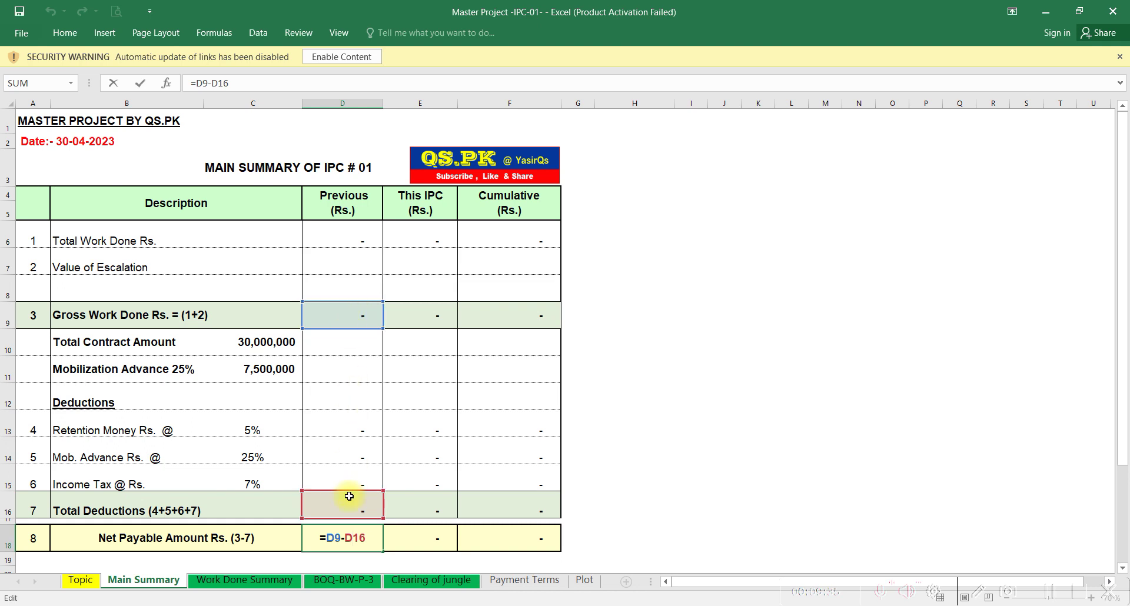
key(Return)
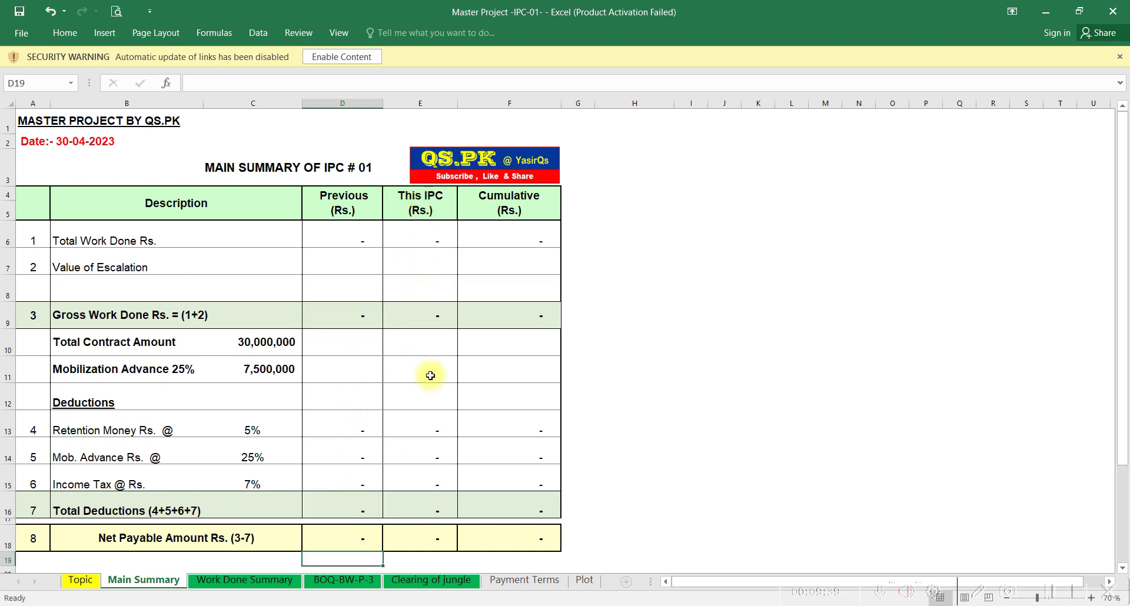
double_click(429, 536)
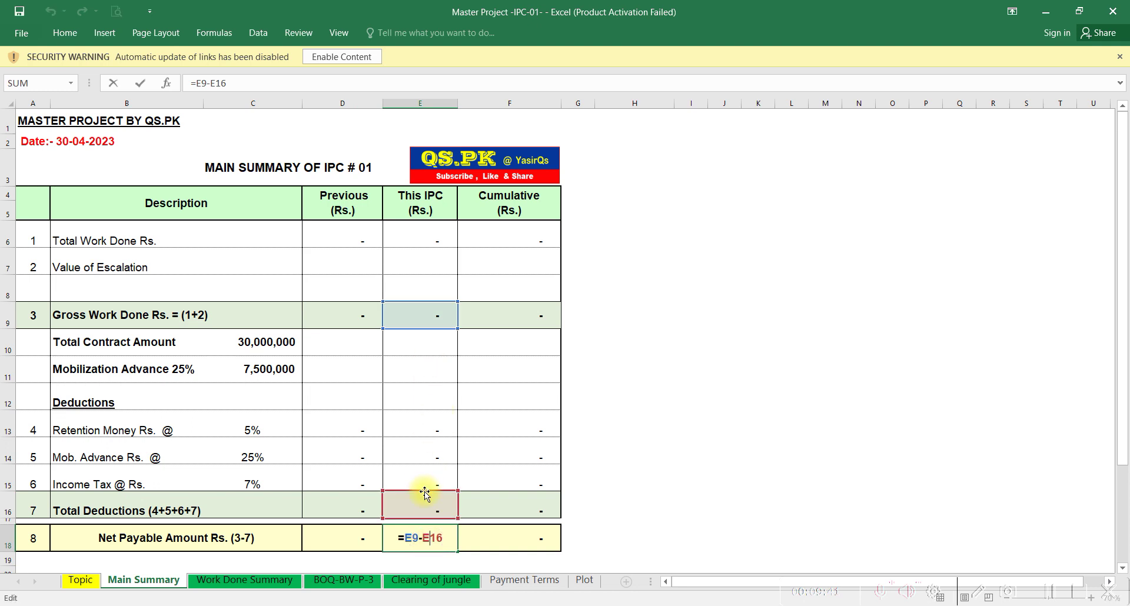
key(Return)
double_click(500, 537)
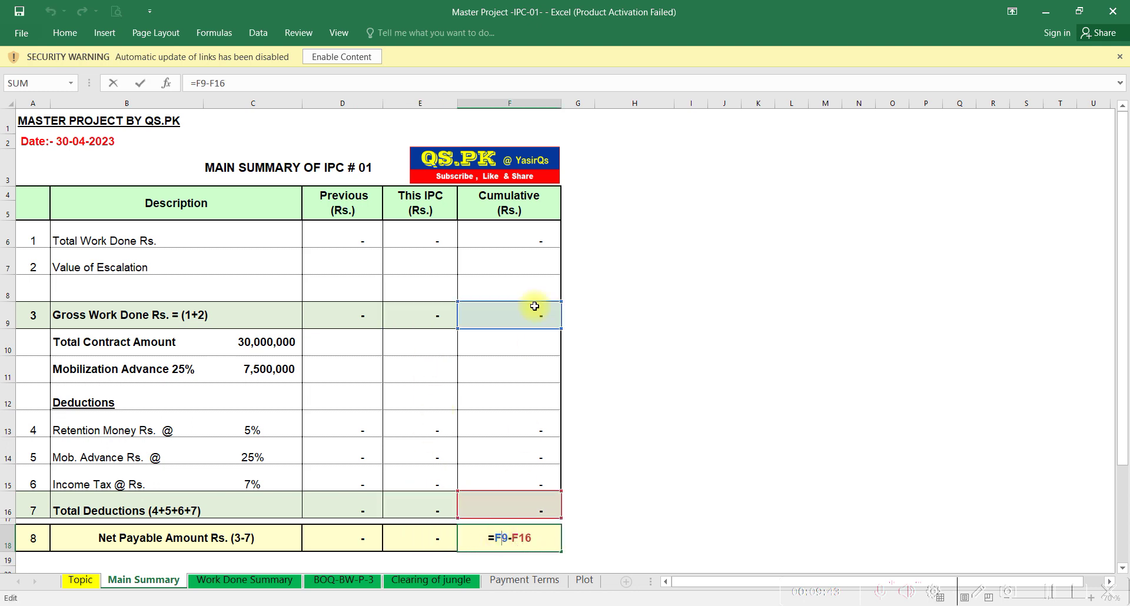
key(Escape)
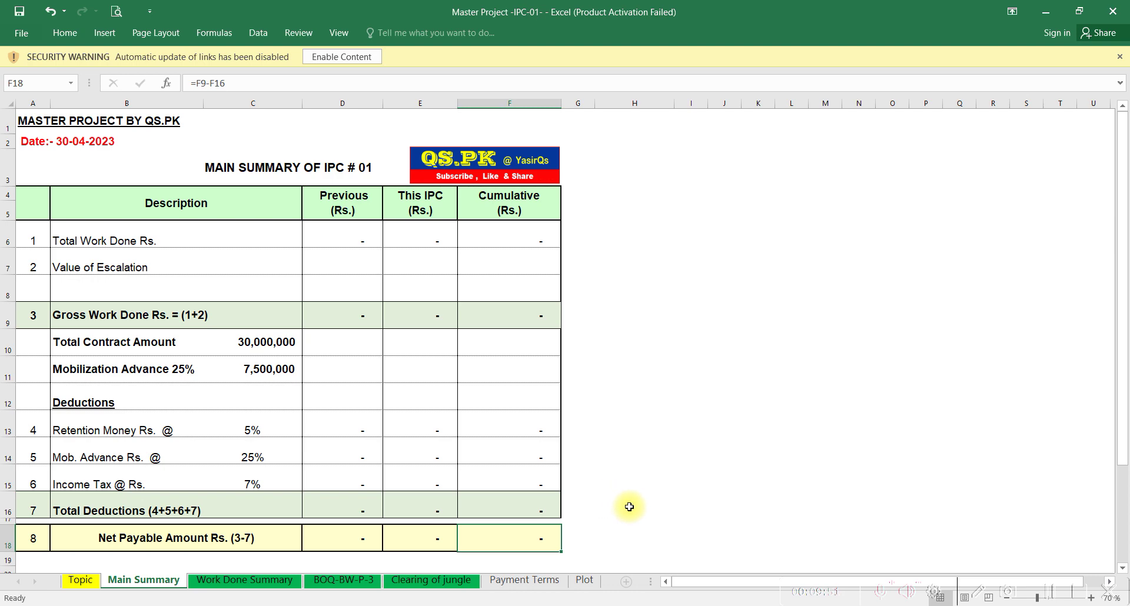
View the Work Done Summary and BOQ-BW-P-3 sheets, and switch to the Master Project-BOQ workbook's Civil Works items
click(268, 581)
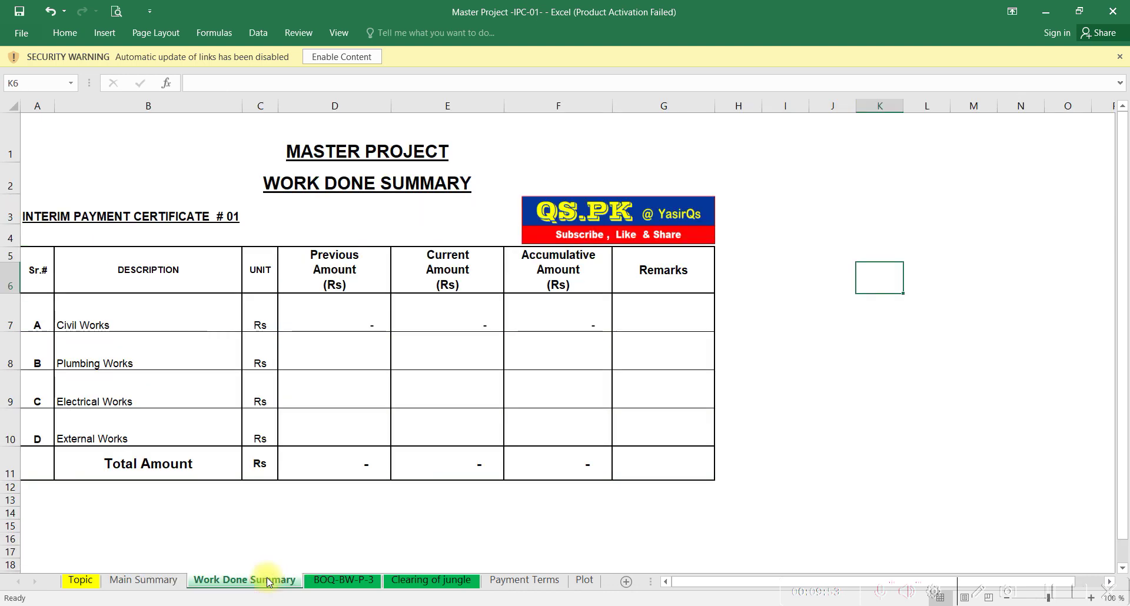
click(349, 581)
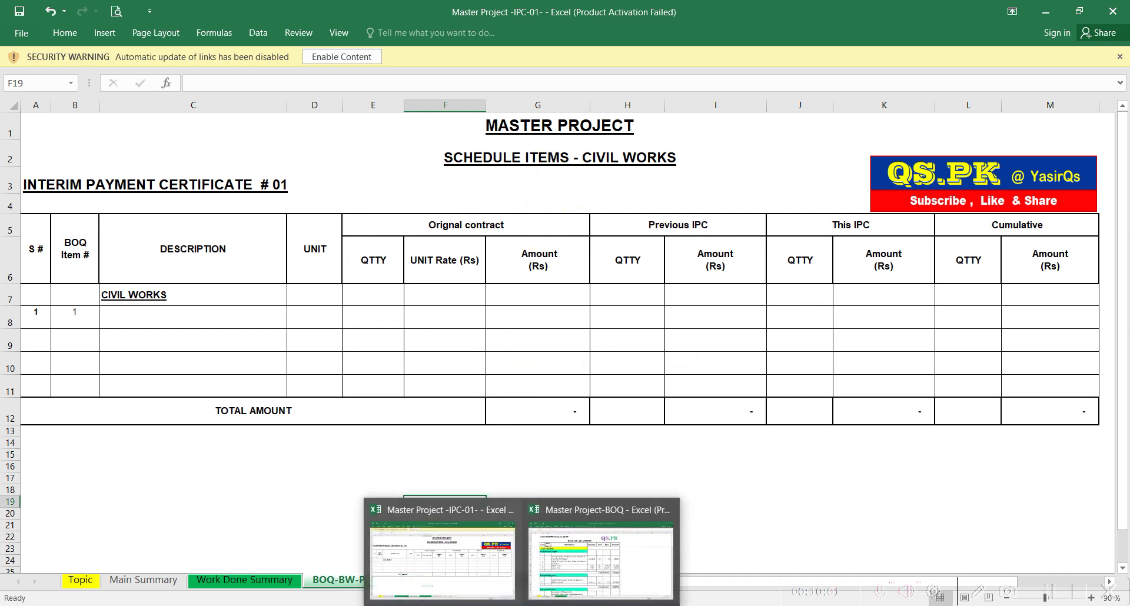
click(583, 507)
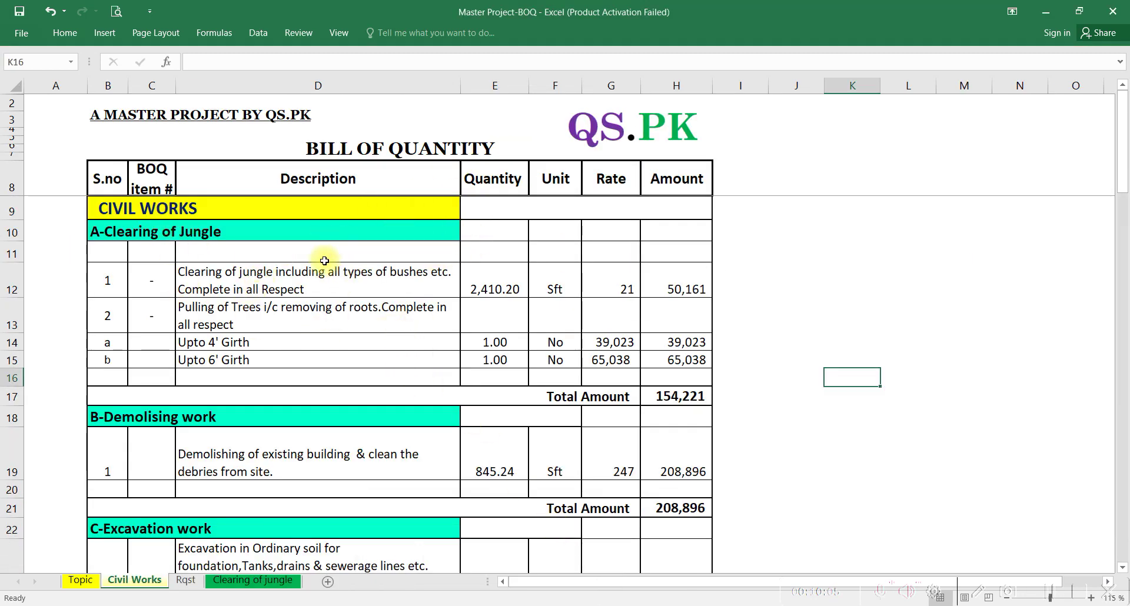
Return to the Master Project -IPC-01- workbook and view the site photo in the Plot sheet
mouse_move(524, 605)
click(570, 567)
click(526, 605)
click(469, 579)
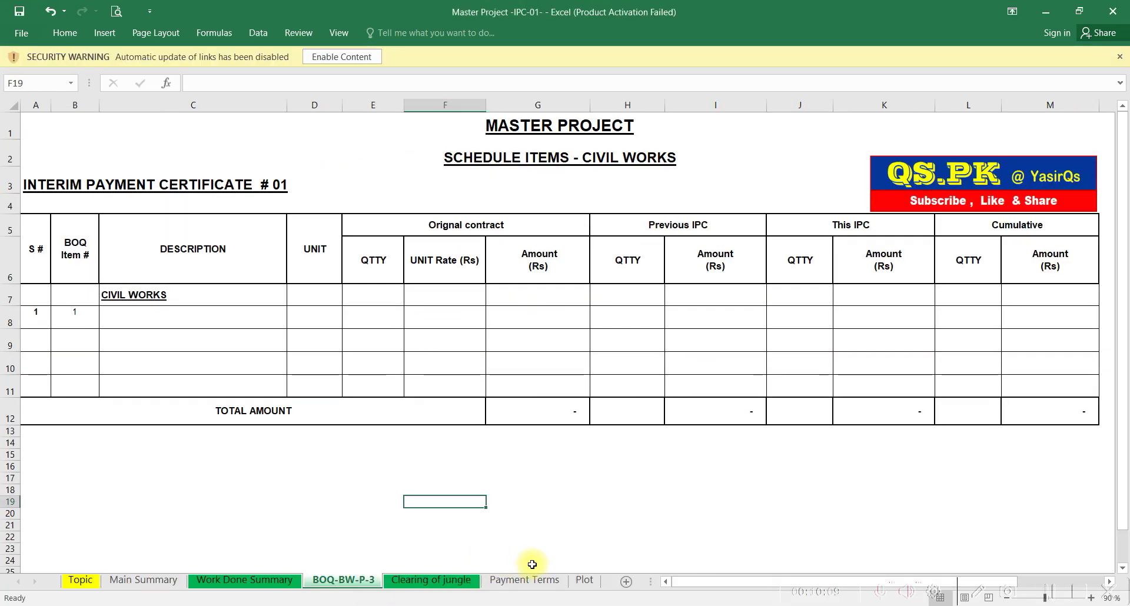
click(584, 581)
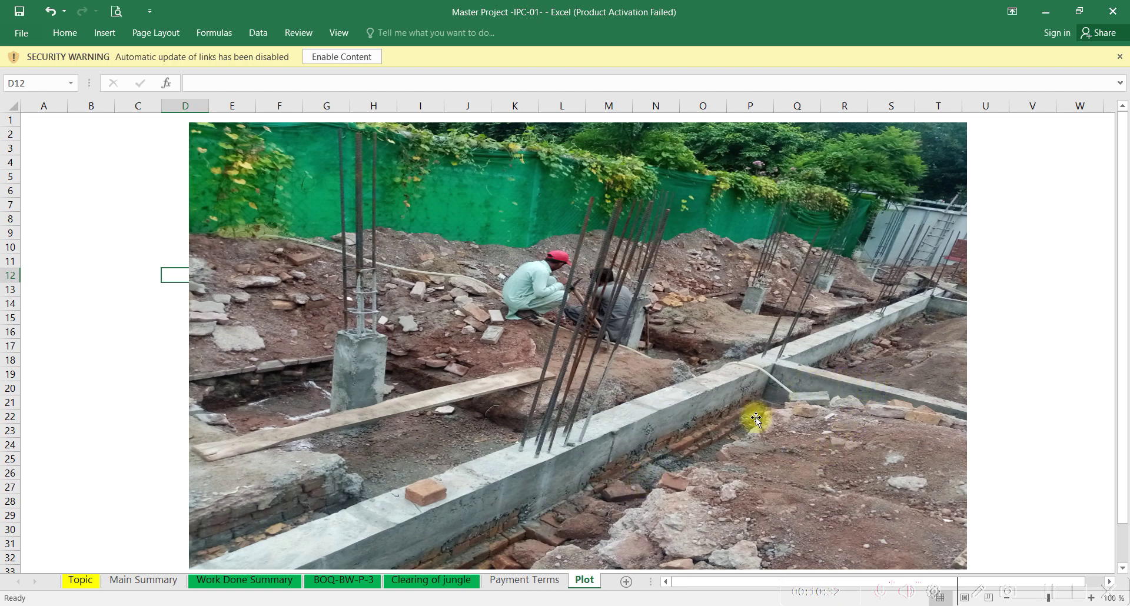
View the Civil Works items in the Master Project-BOQ workbook and return to the Master Project -IPC-01- workbook
mouse_move(522, 605)
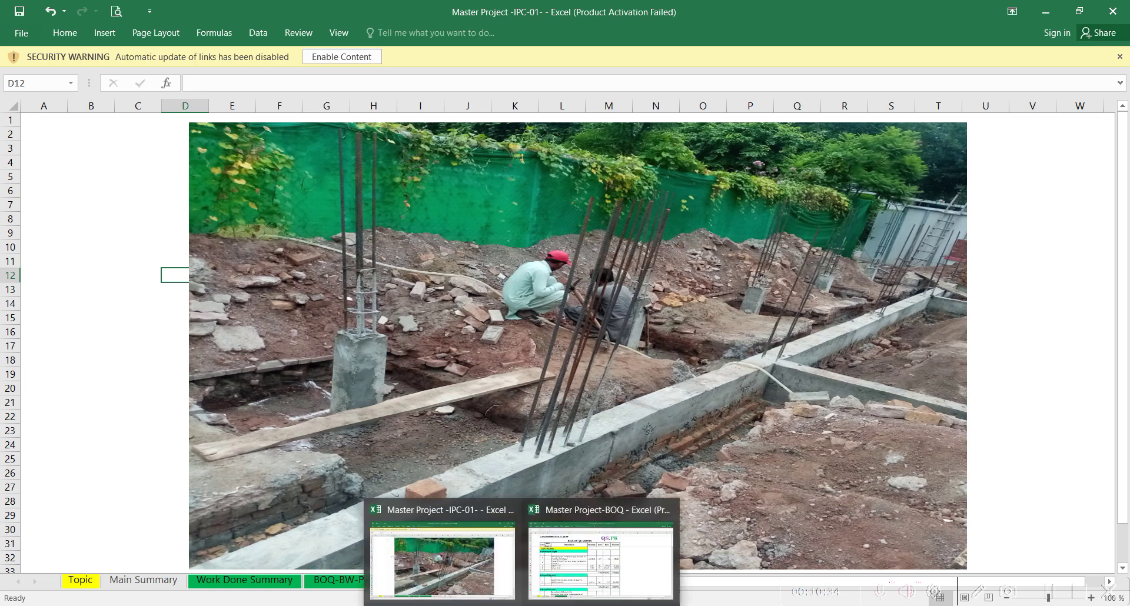
click(601, 559)
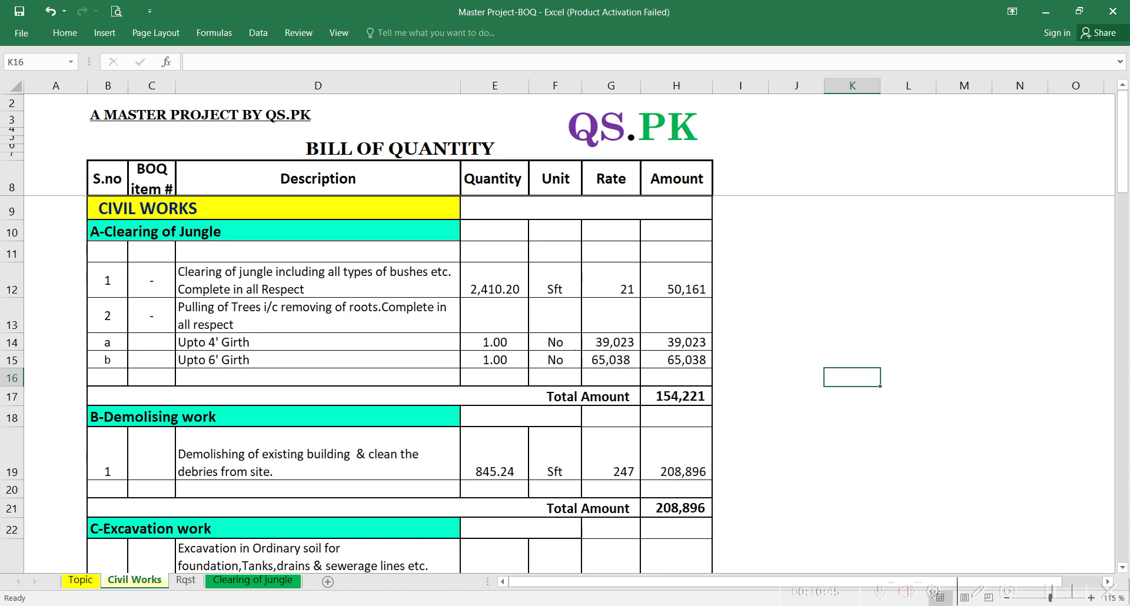
mouse_move(521, 605)
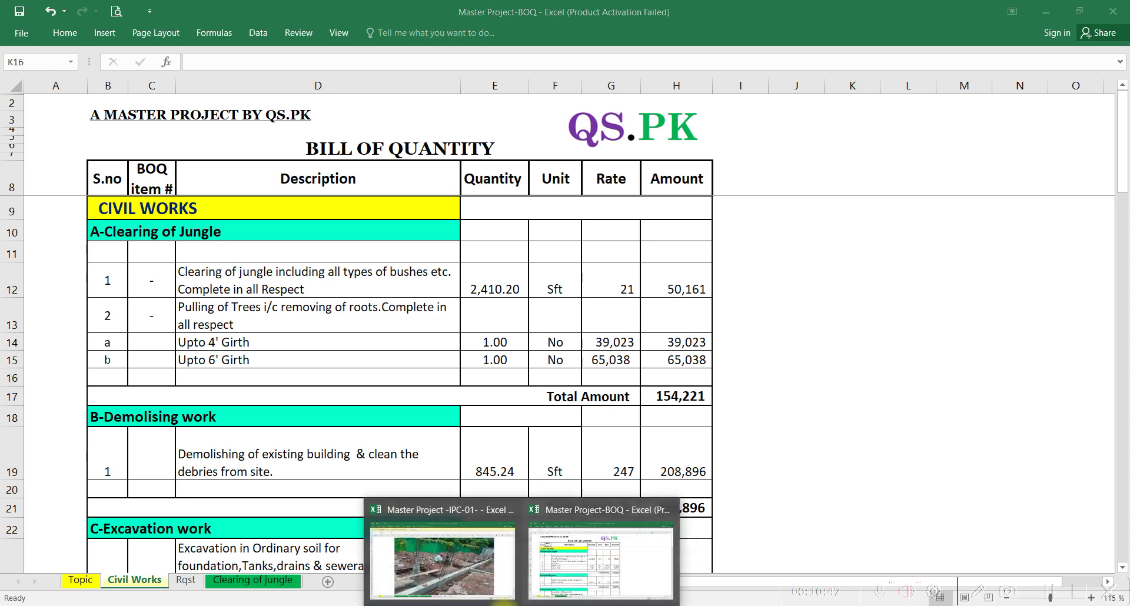
click(485, 551)
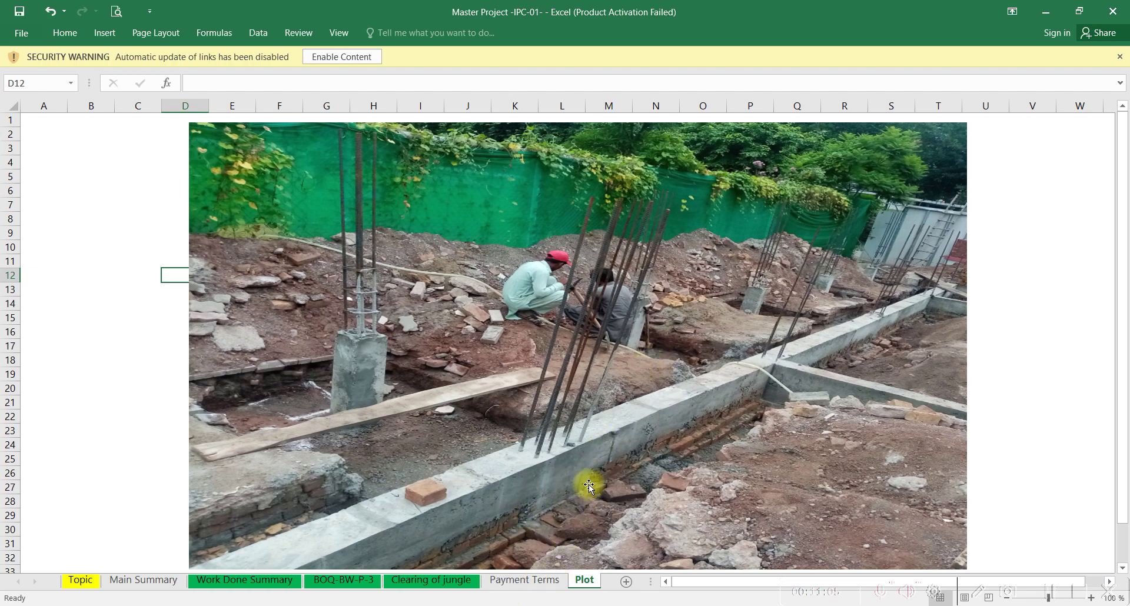
Examine the Plot-2BA measurements, quantity formula, Previous Paid Quantity and This IPC Quantity in the Clearing of jungle sheet
click(446, 583)
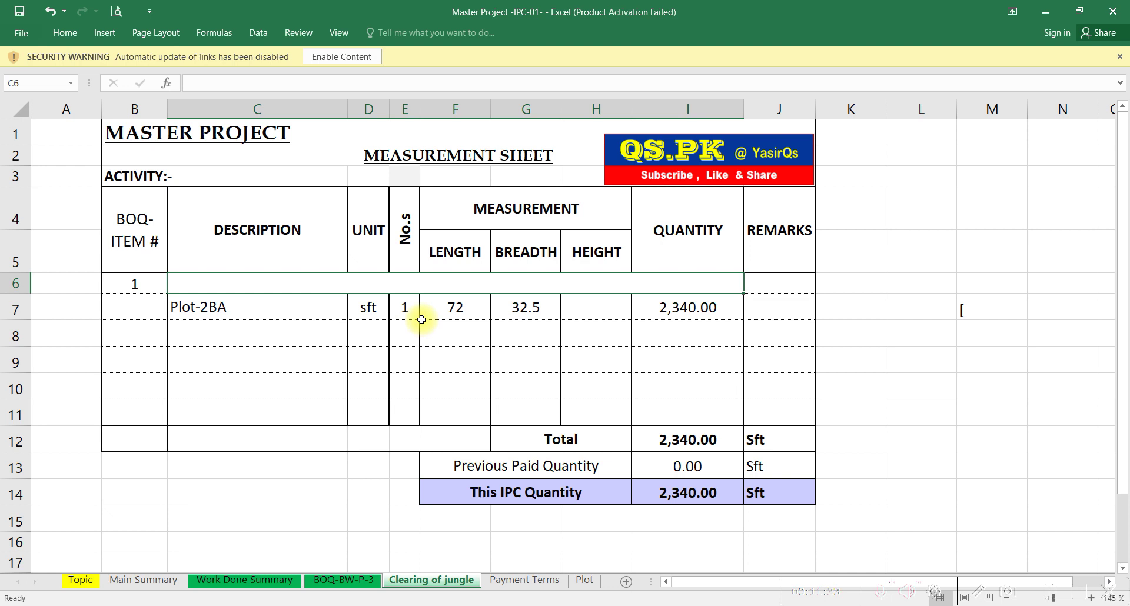
click(479, 317)
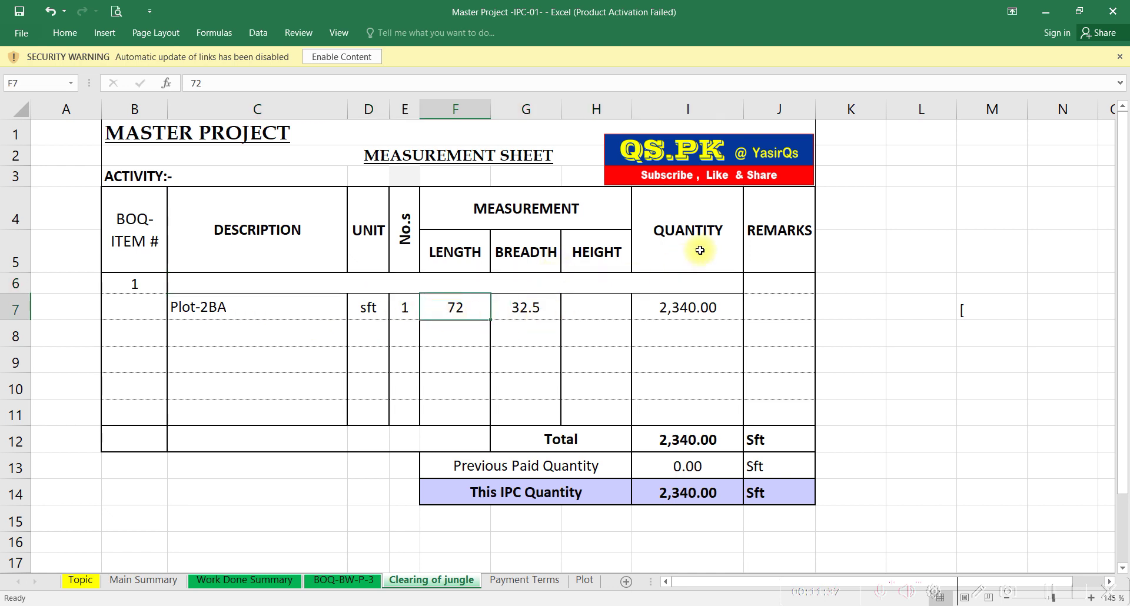
click(701, 306)
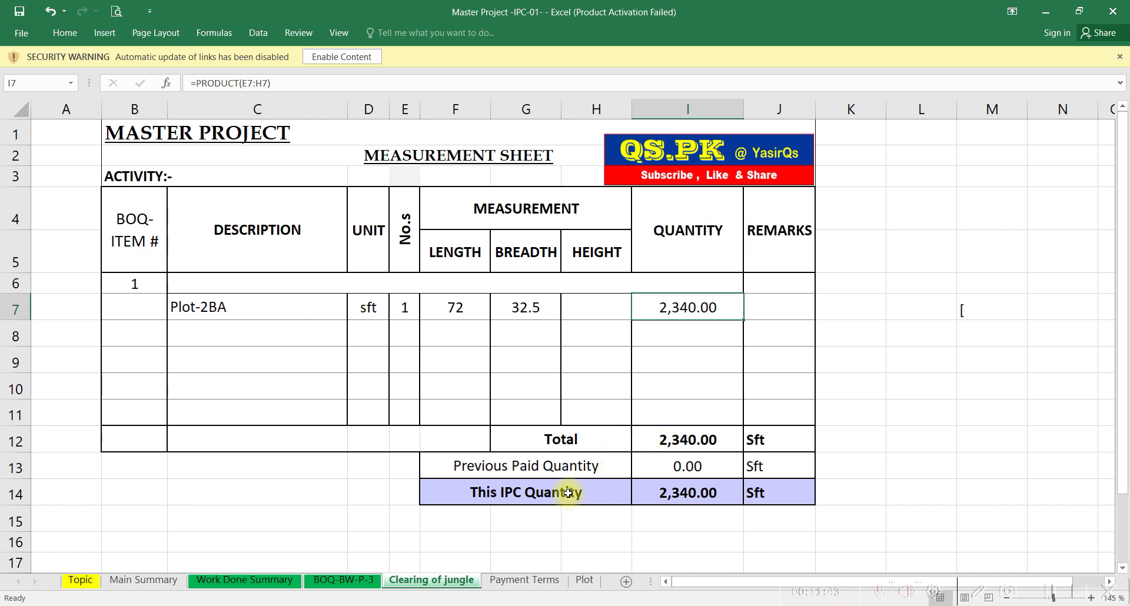
click(532, 463)
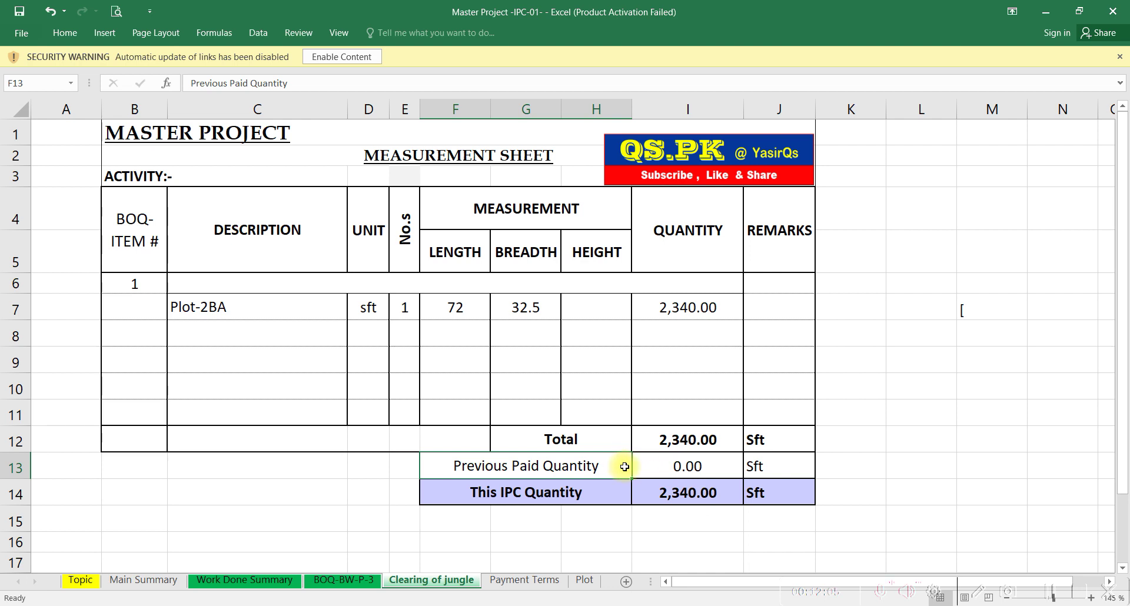
double_click(697, 497)
key(Return)
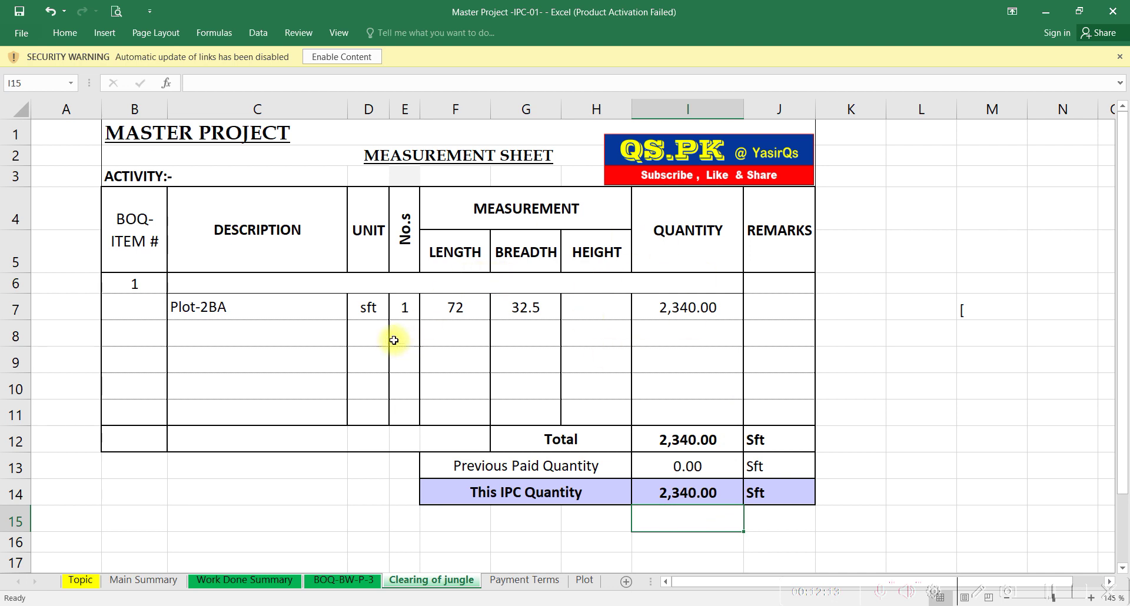
Link the item 1 description in C6 of the measurement sheet to cell D12 of the Civil Works sheet in Master Project-BOQ
click(246, 278)
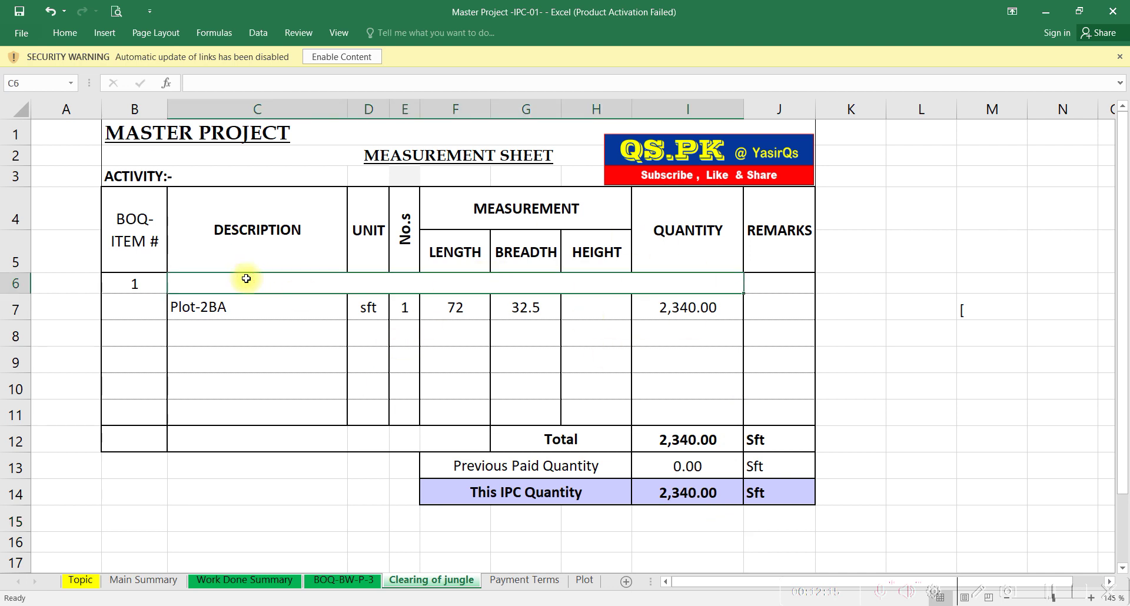
text(=)
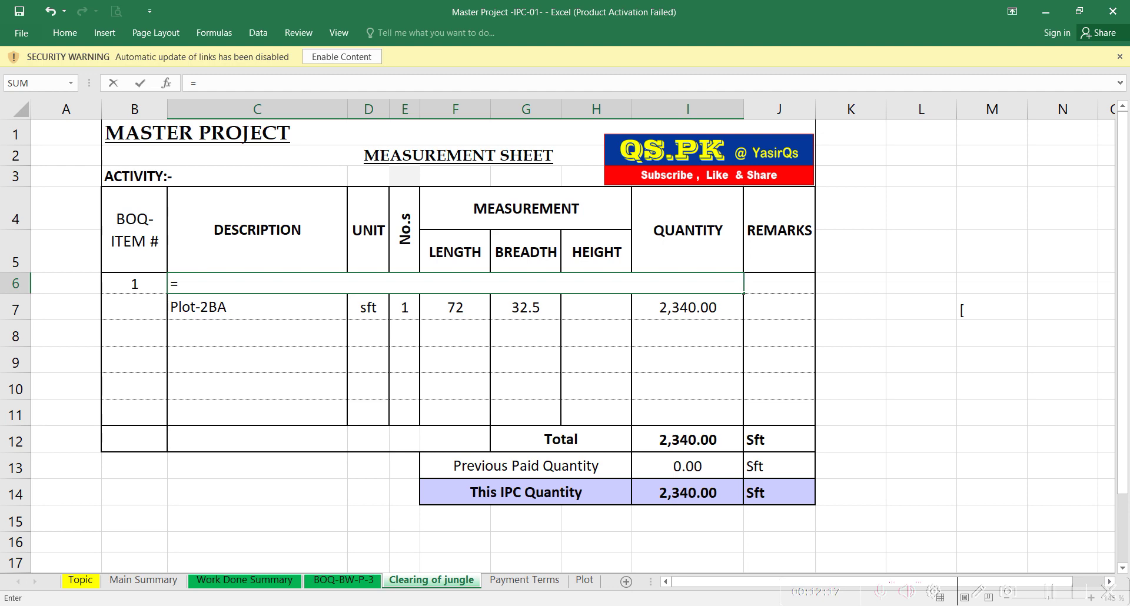
mouse_move(522, 605)
click(553, 571)
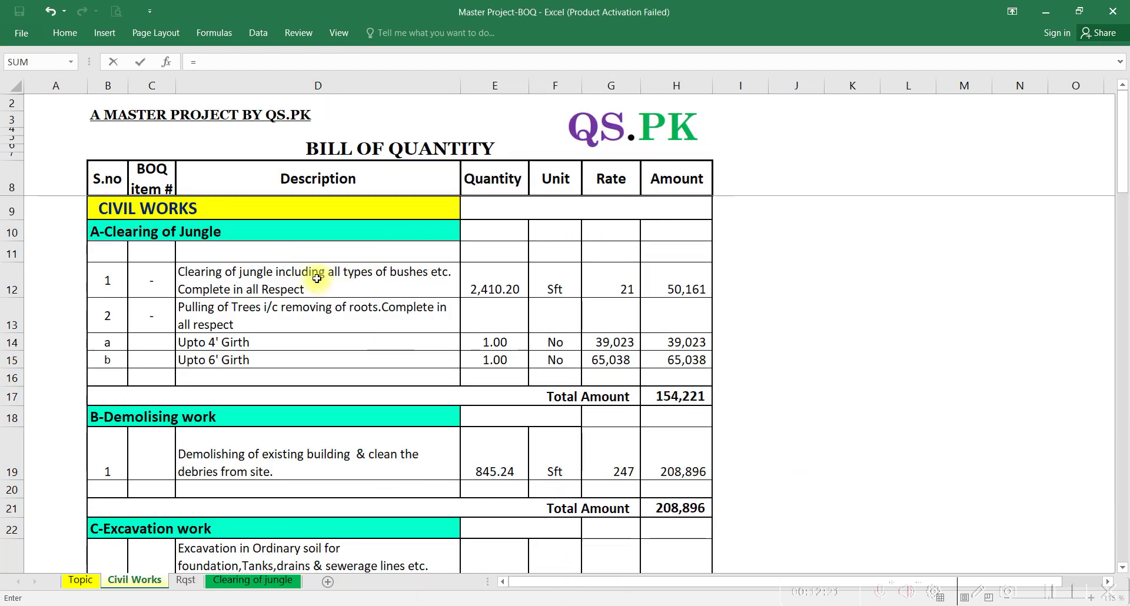
click(316, 278)
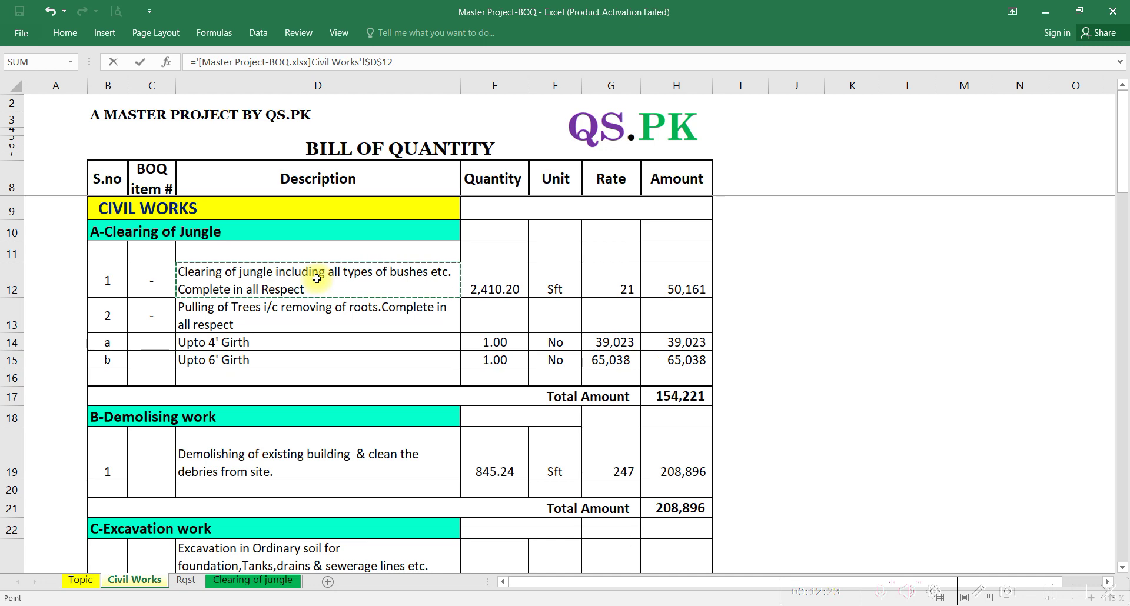
key(Return)
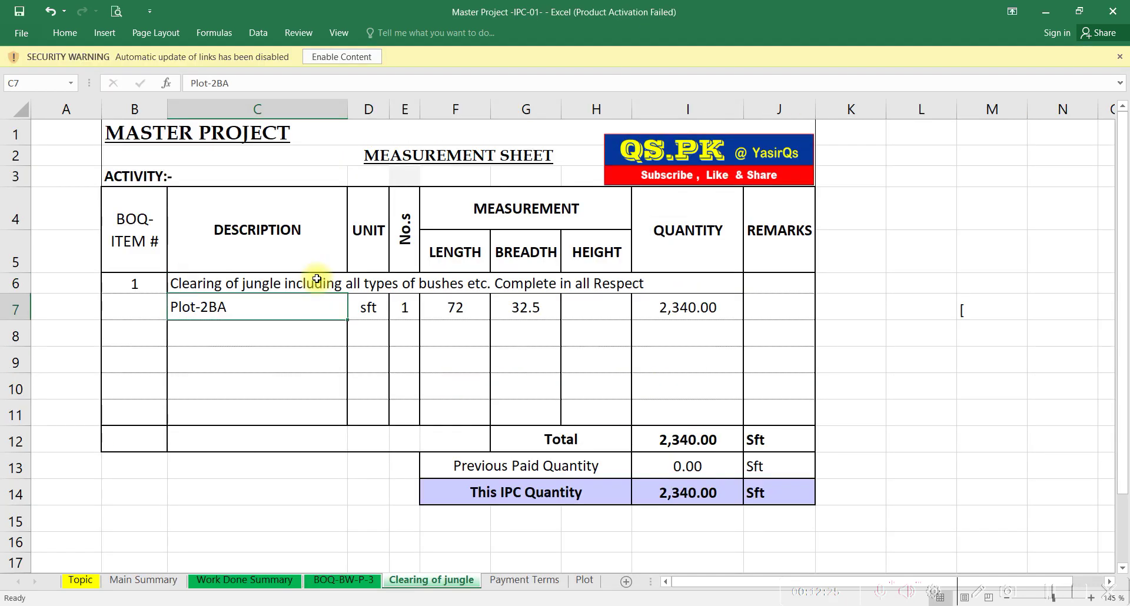
right_click(293, 283)
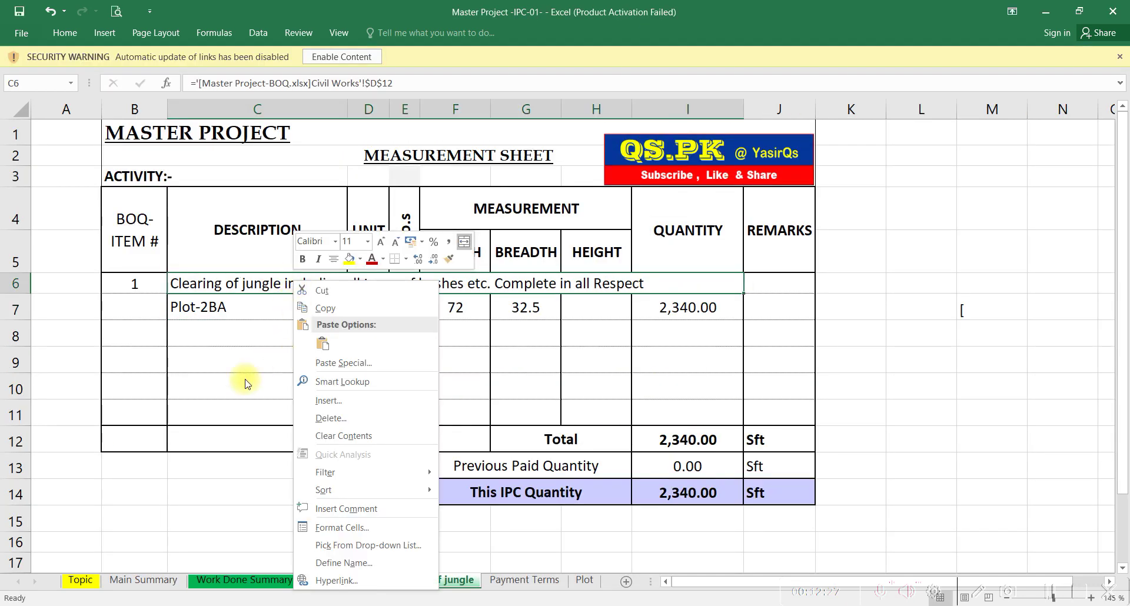
key(Escape)
click(854, 331)
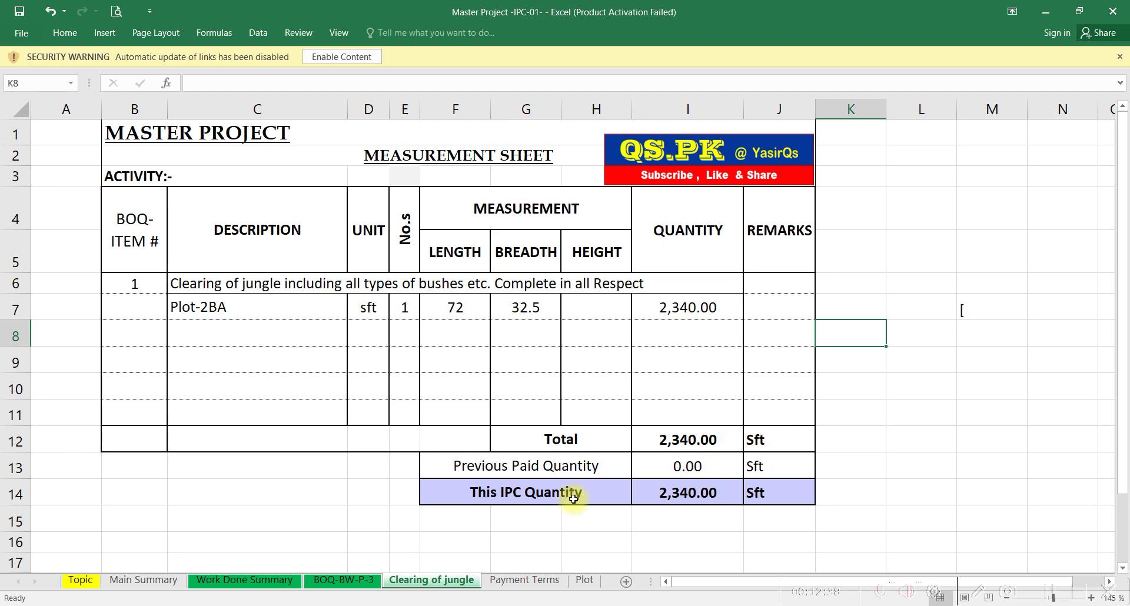
In BOQ-BW-P-3, link description C8 to cell D12 of the Master Project-BOQ Civil Works sheet and enter Sft as the unit
click(363, 581)
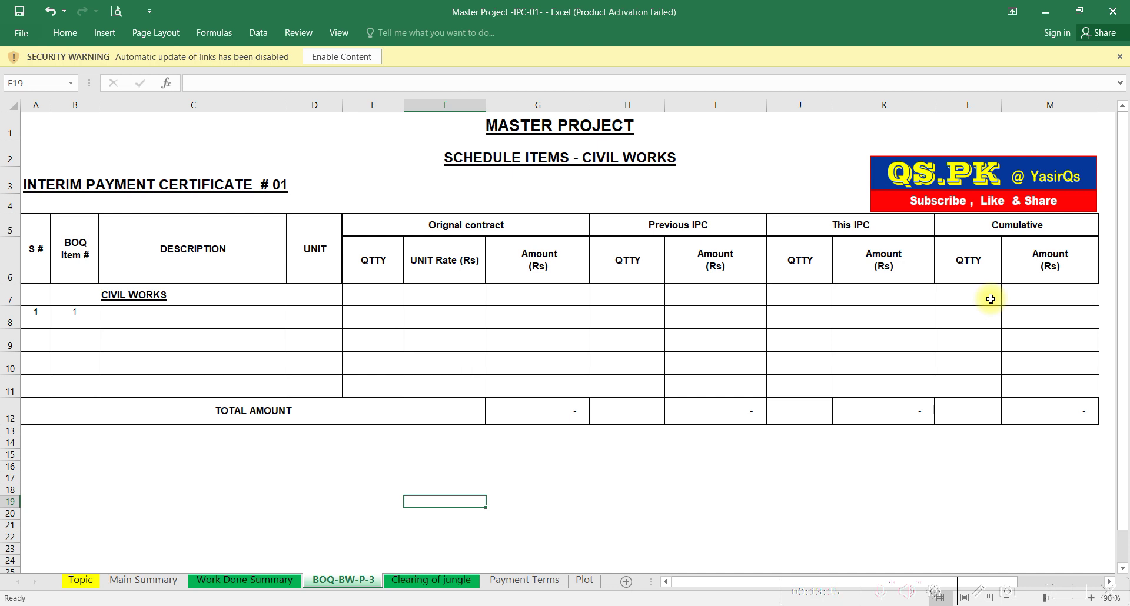
click(175, 326)
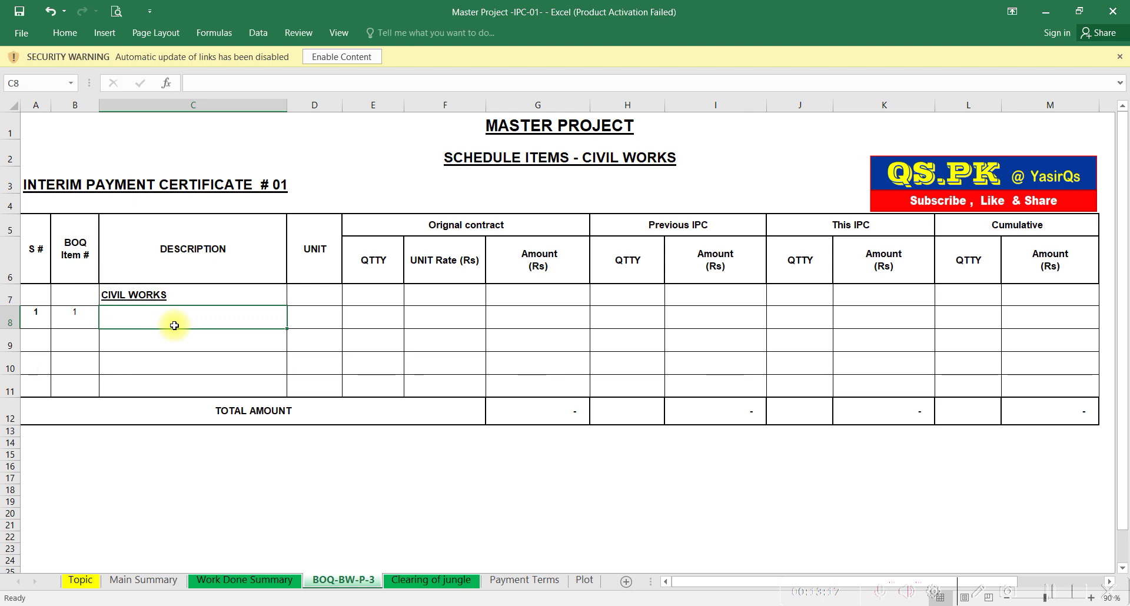
text(=)
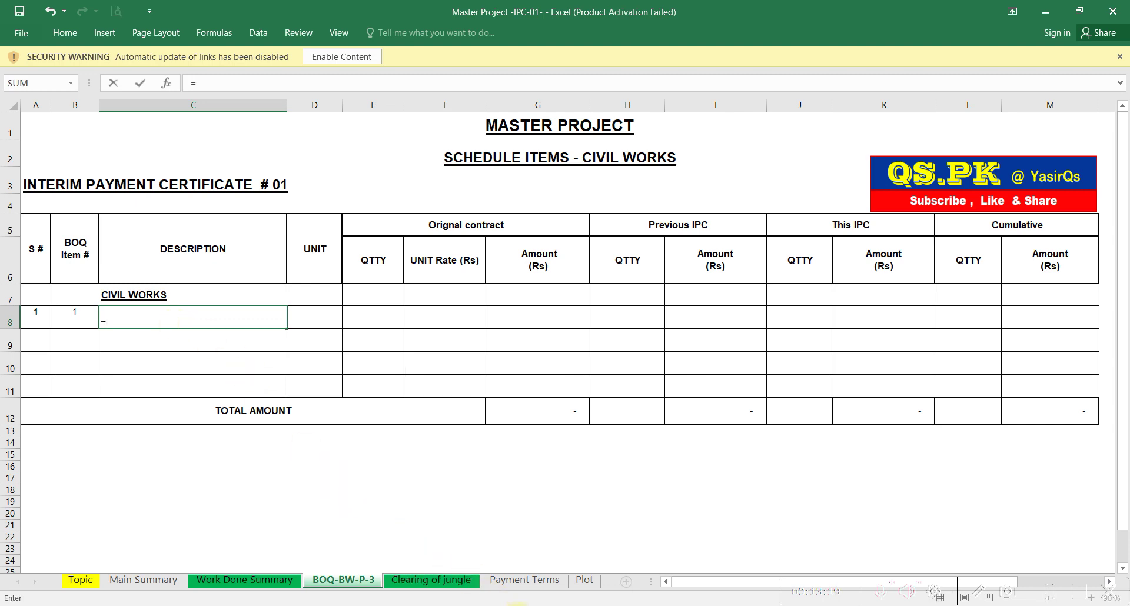
mouse_move(516, 604)
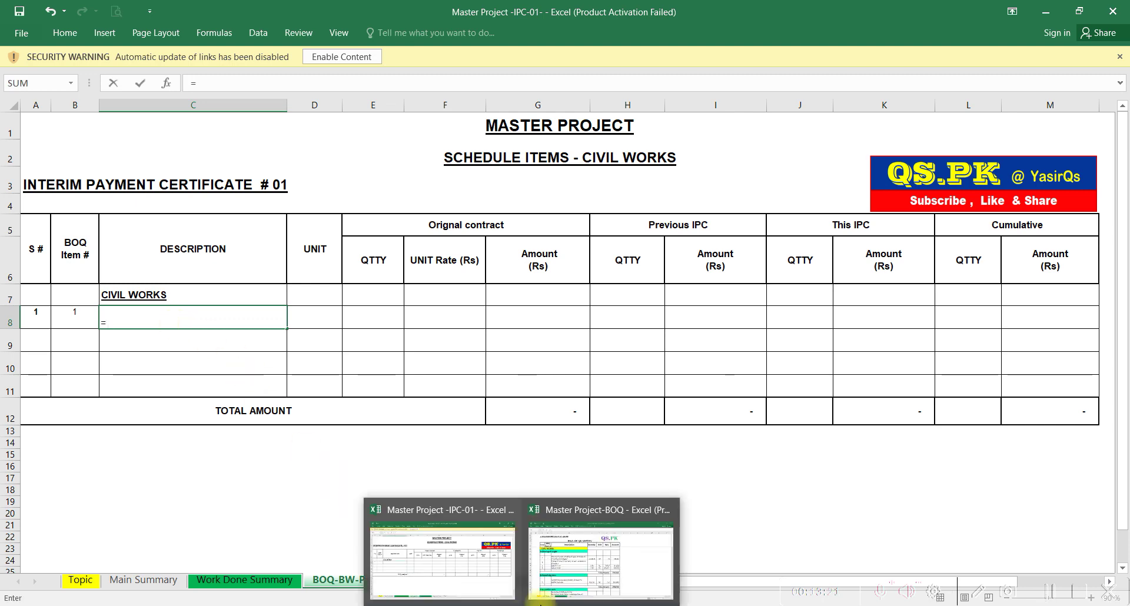
click(601, 559)
click(250, 284)
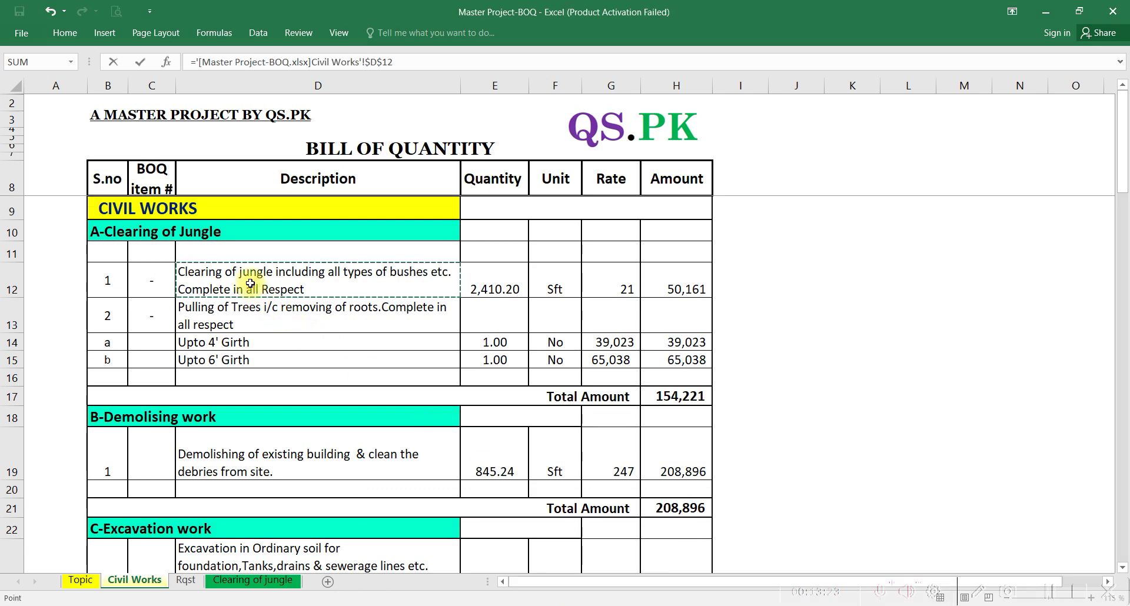
key(Return)
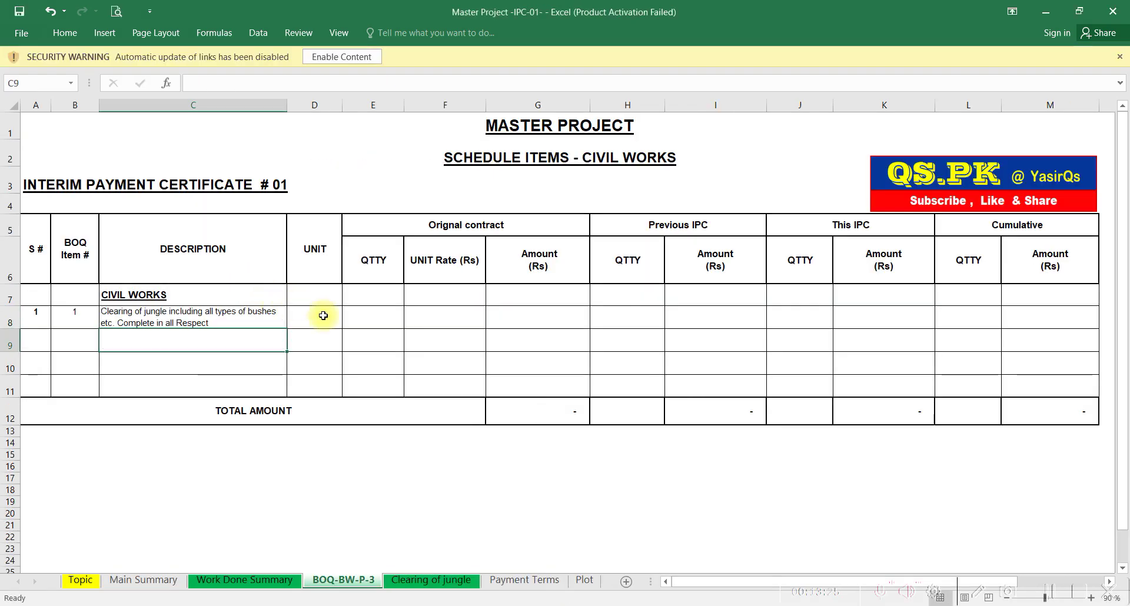
click(323, 317)
text(Sft)
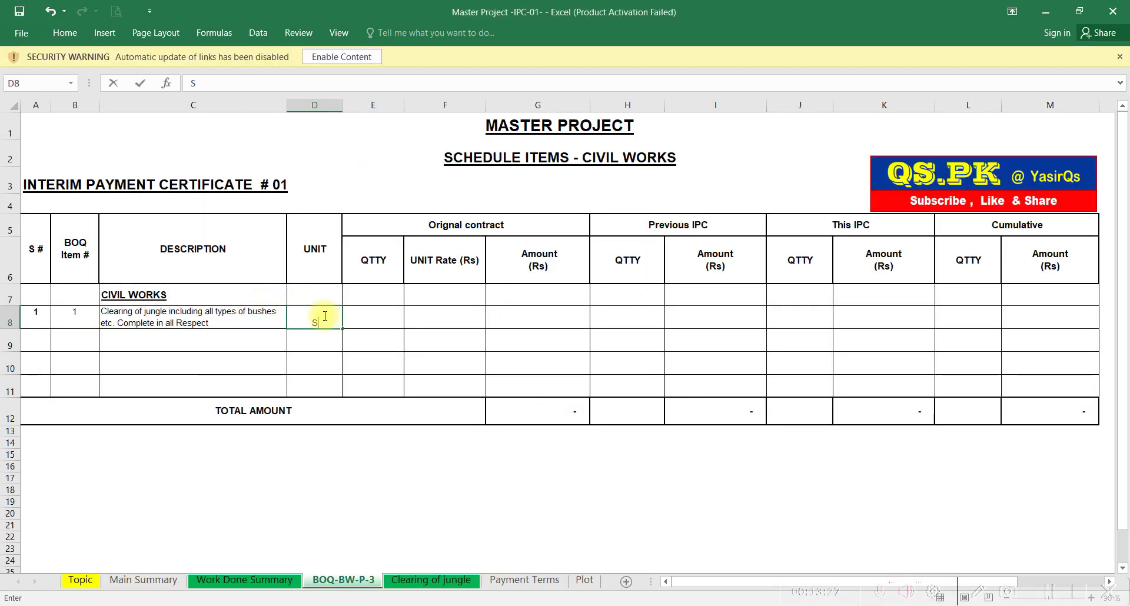
Copy the jungle clearing quantity from E12 of the Master Project-BOQ Civil Works sheet into the original contract quantity cell E8 of BOQ-BW-P-3
click(382, 317)
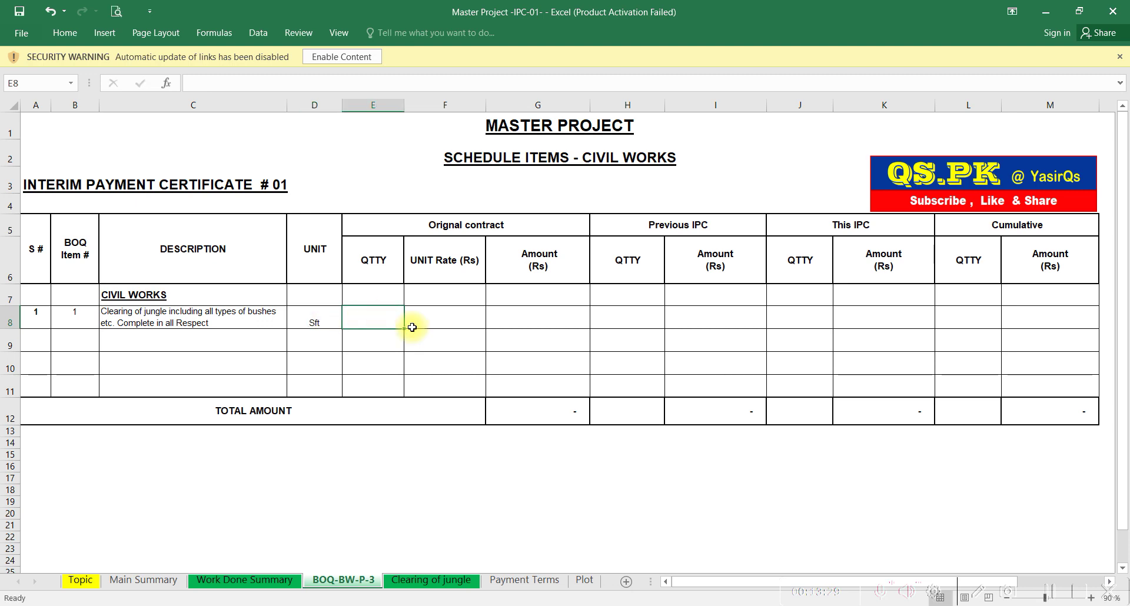
mouse_move(522, 605)
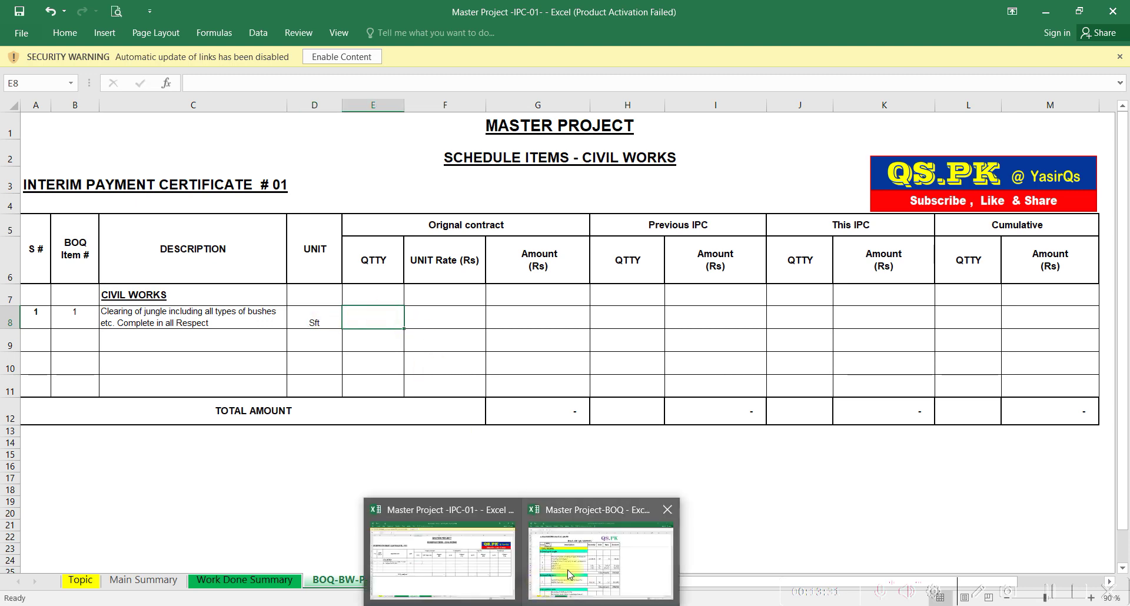
click(550, 577)
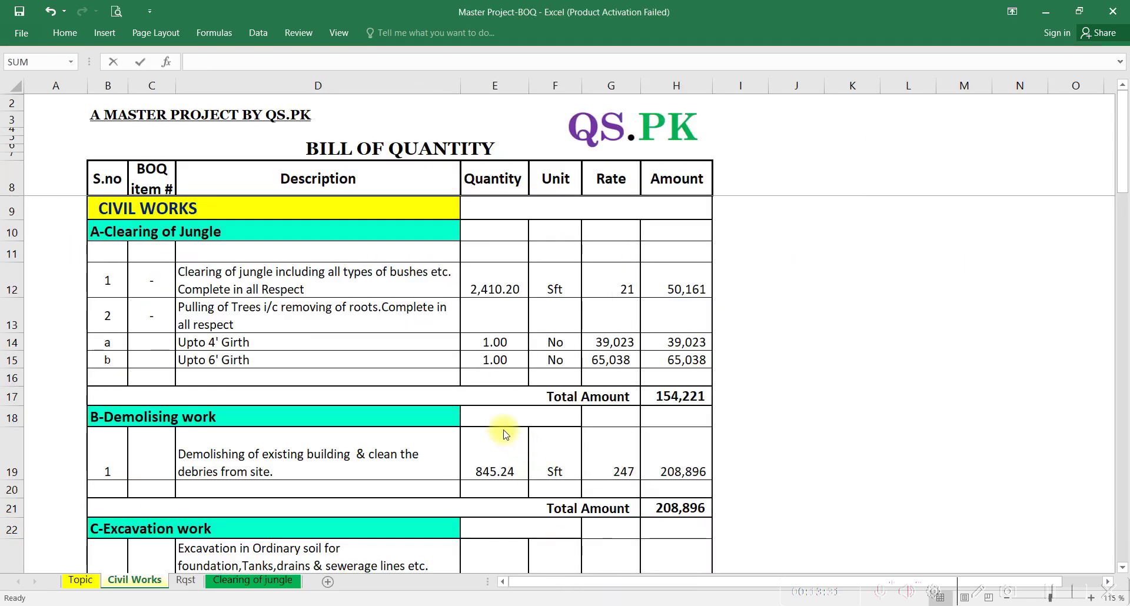
click(507, 288)
right_click(505, 289)
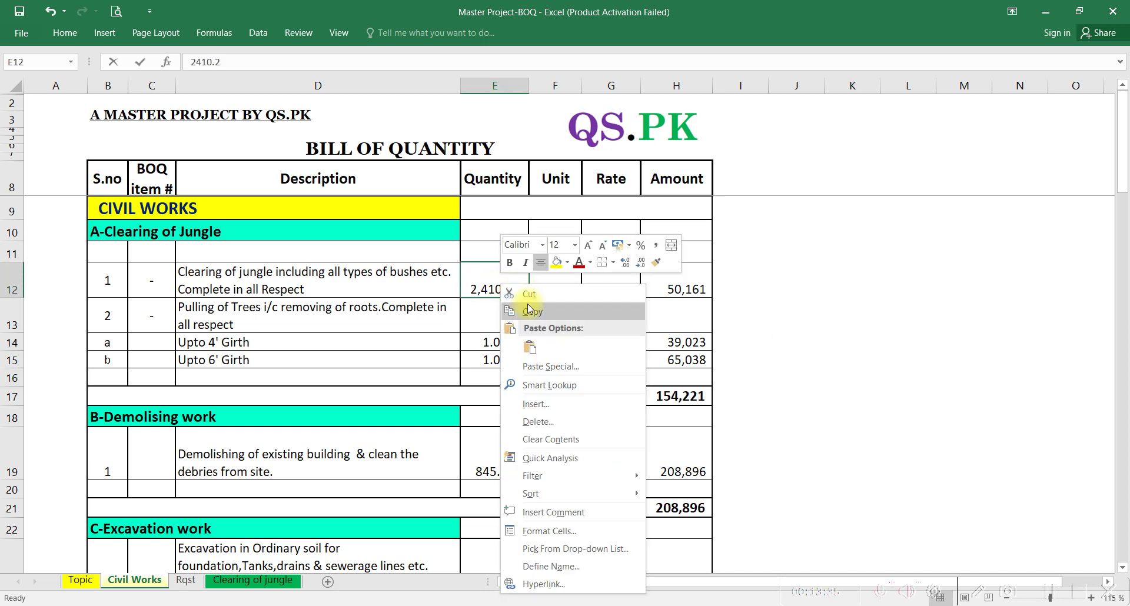
click(529, 311)
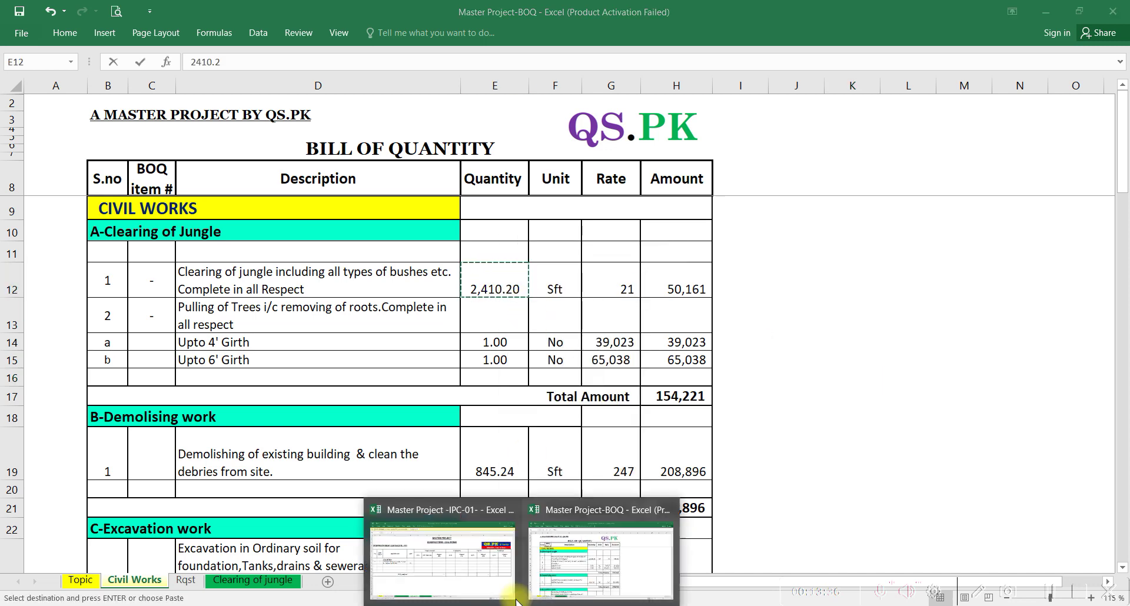
click(484, 571)
right_click(373, 317)
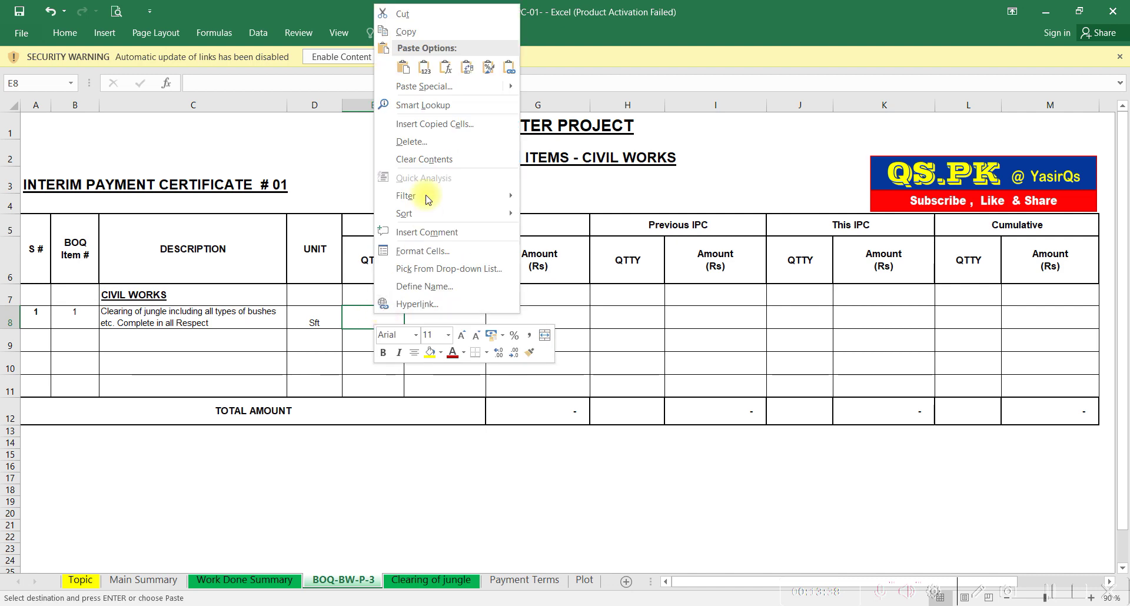
click(422, 86)
click(318, 80)
click(447, 237)
click(443, 468)
Link the unit rate in F8 to the jungle clearing rate in G12 of the Master Project-BOQ Civil Works sheet
click(414, 316)
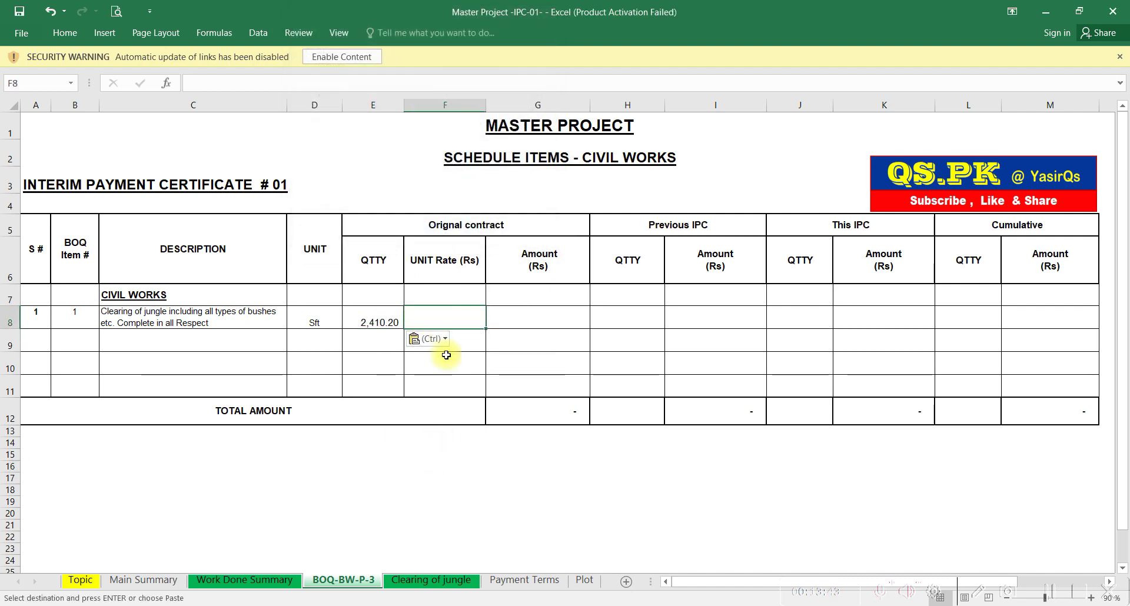
text(=)
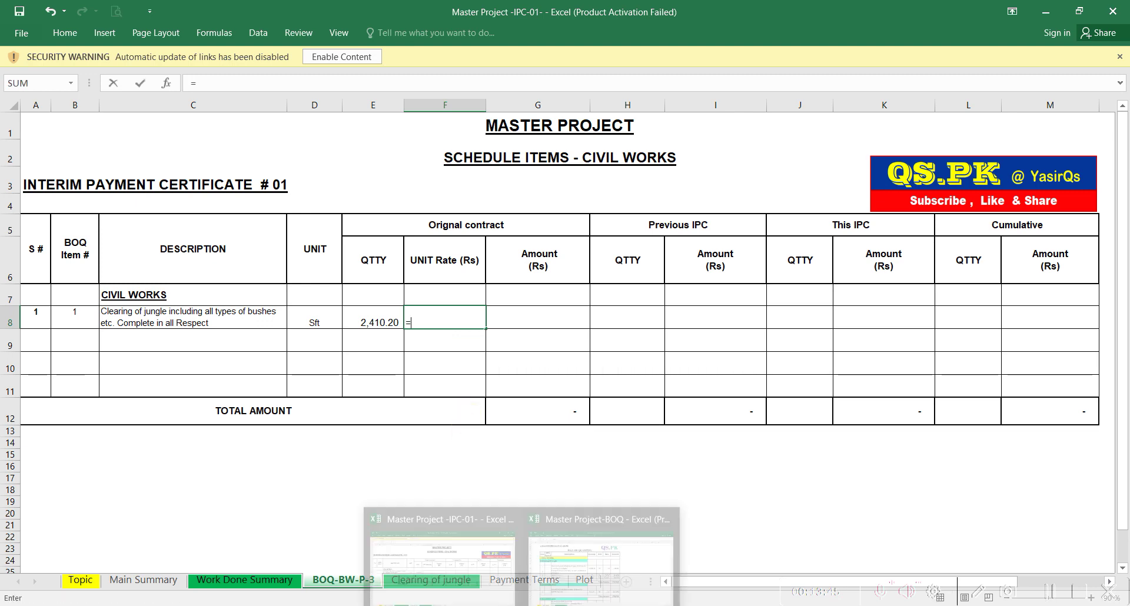
click(595, 580)
click(611, 281)
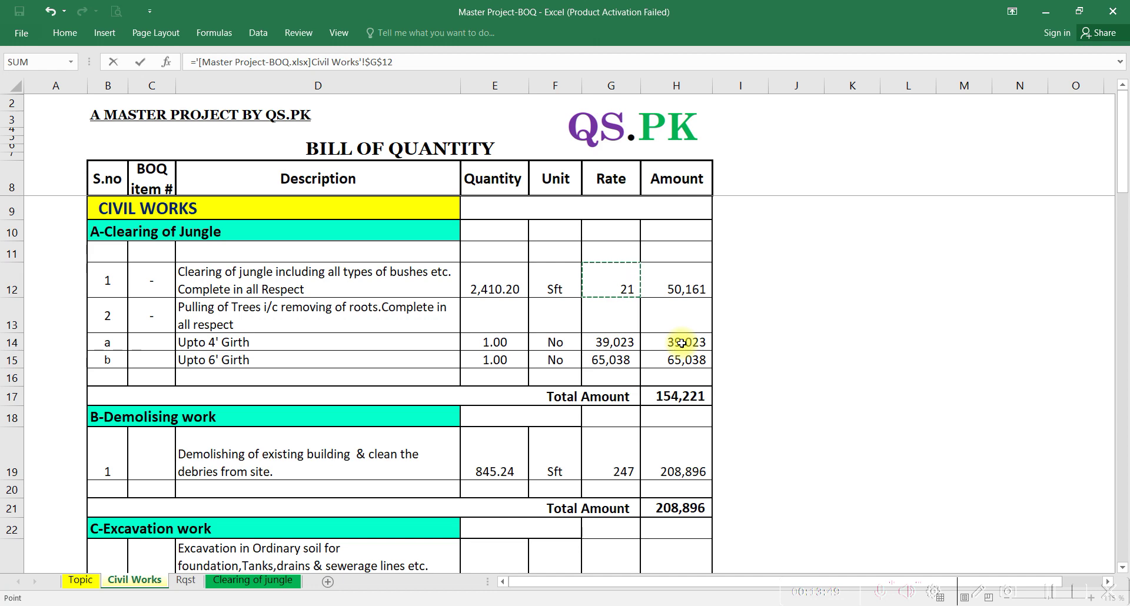
key(Return)
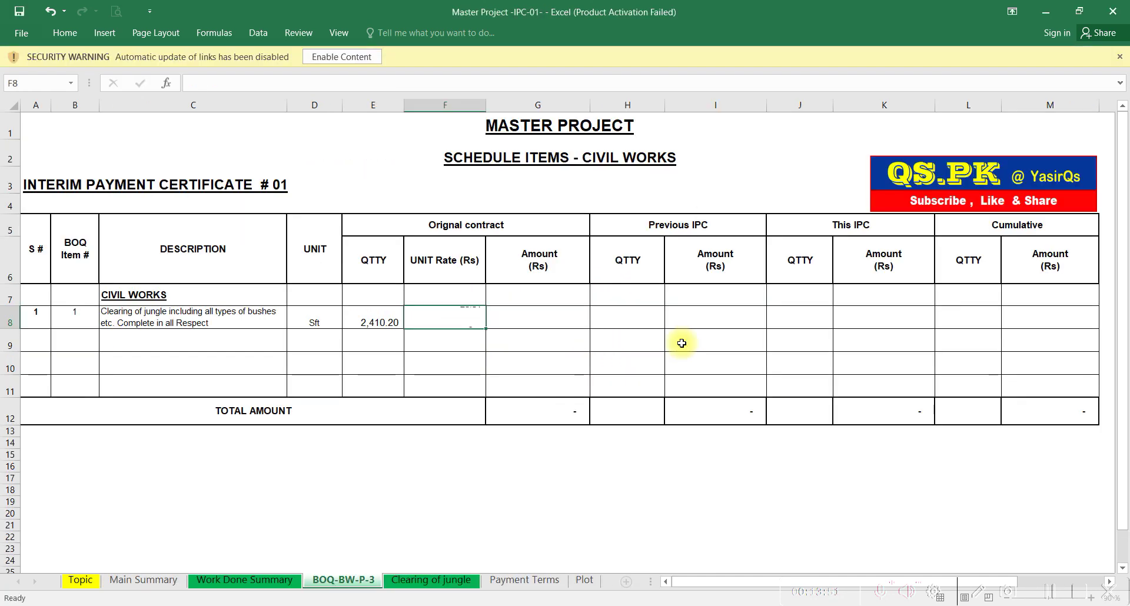
Calculate the original contract amount in G8 of BOQ-BW-P-3 as unit rate times quantity, =F8*E8
click(517, 302)
click(530, 313)
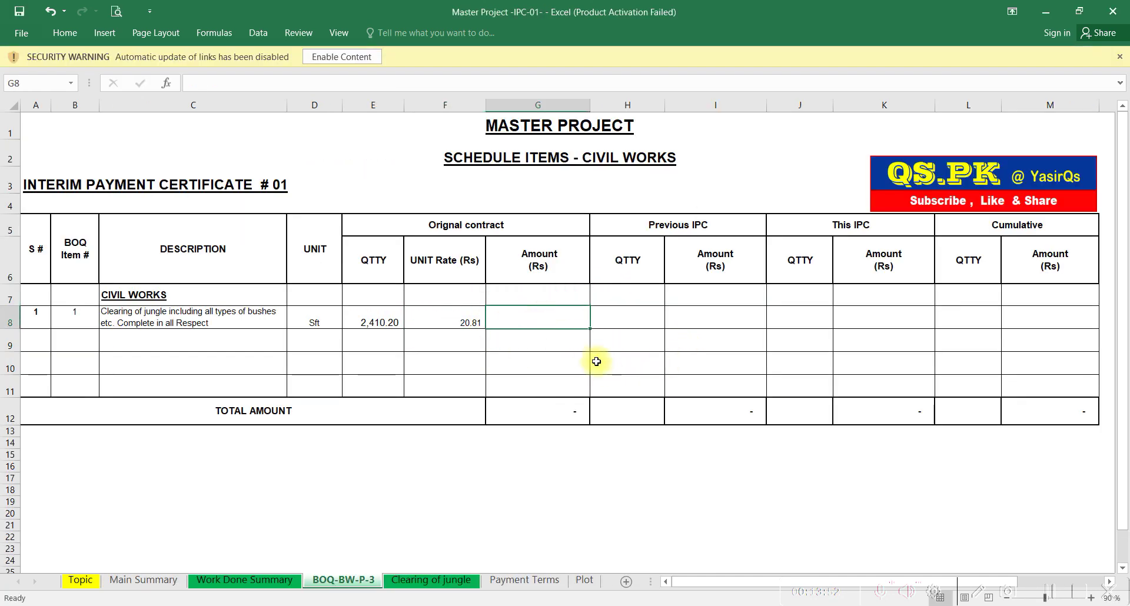
text(=)
key(Left)
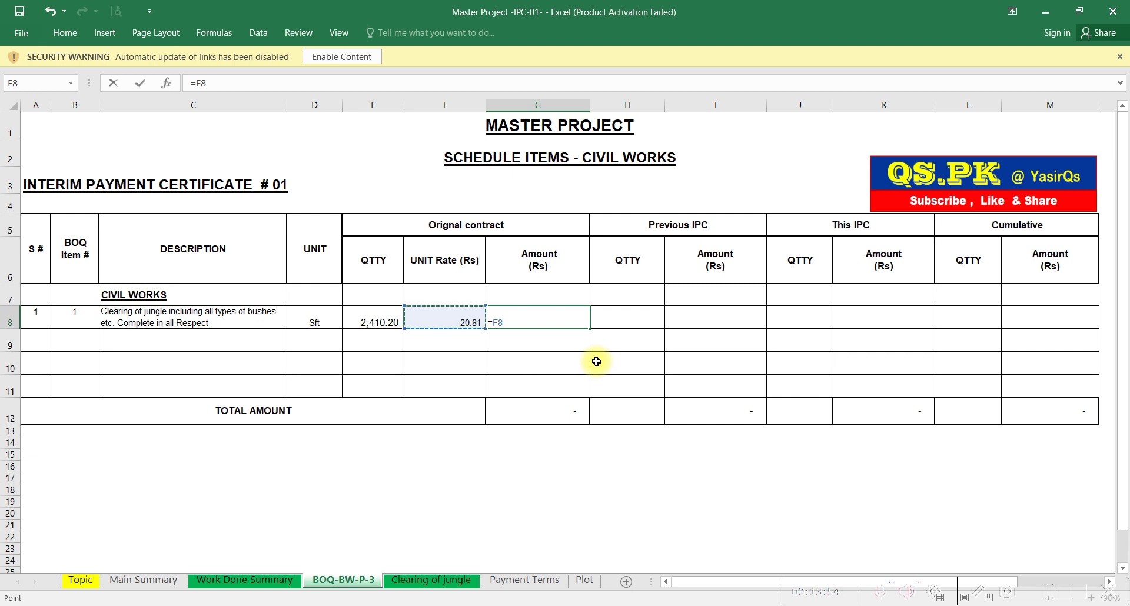
text(*)
key(Left)
key(Left)
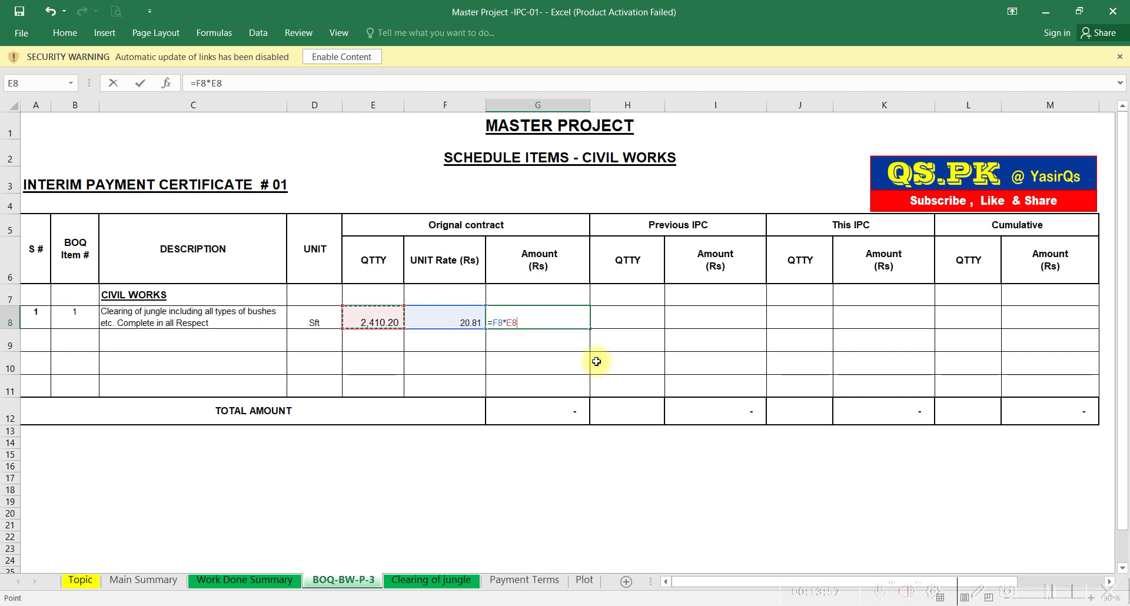
key(Return)
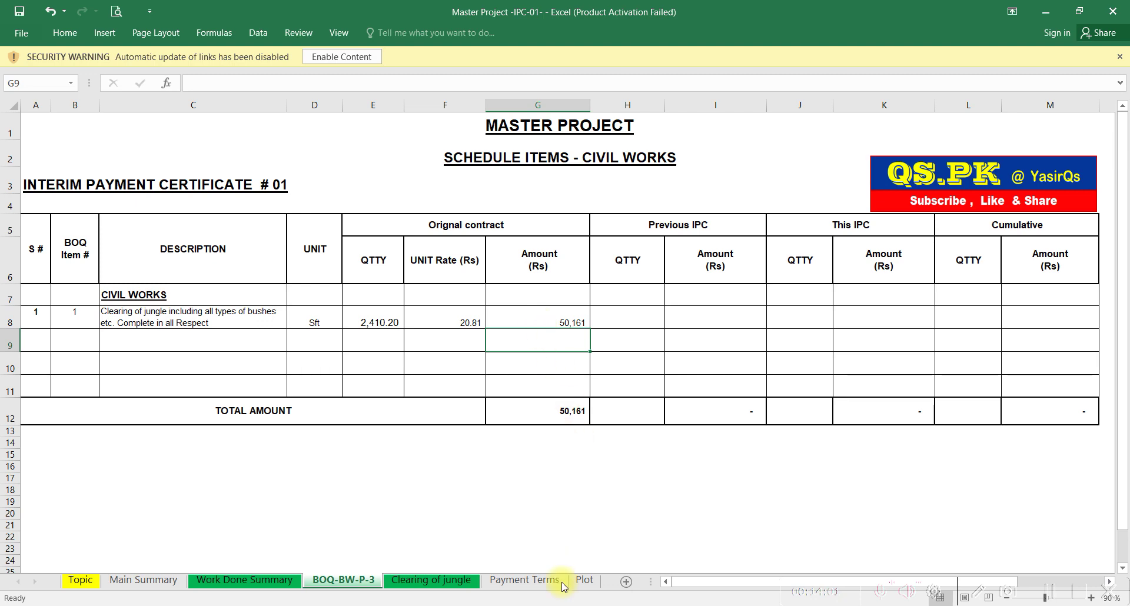
Check the jungle clearing amount in the Civil Works sheet of Master Project-BOQ, and return to the Master Project-IPC-01 workbook
mouse_move(517, 605)
click(595, 559)
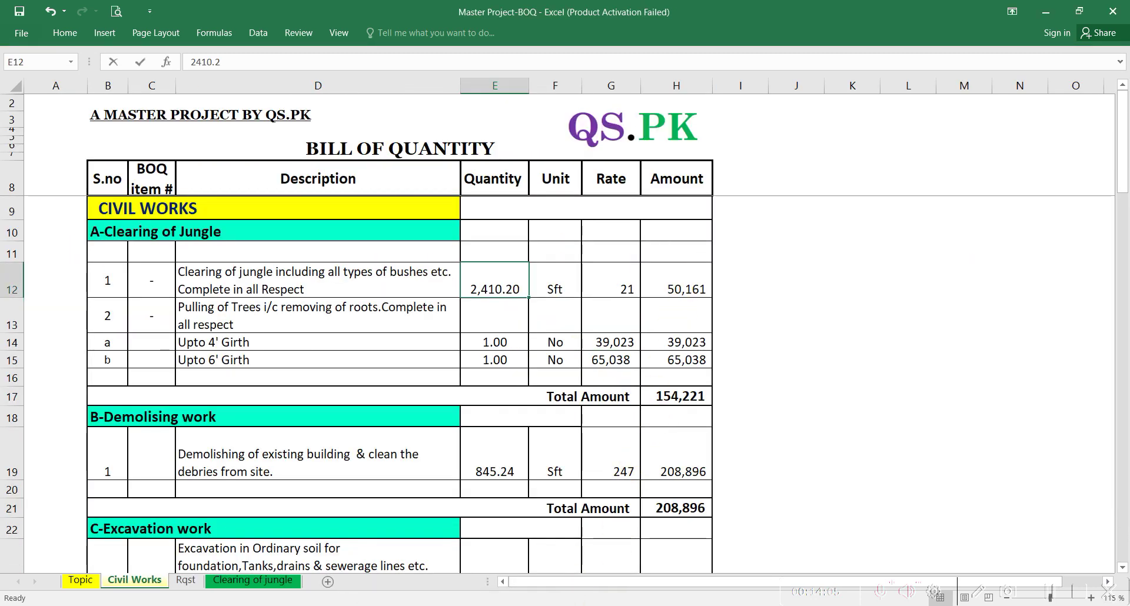
mouse_move(506, 603)
click(449, 582)
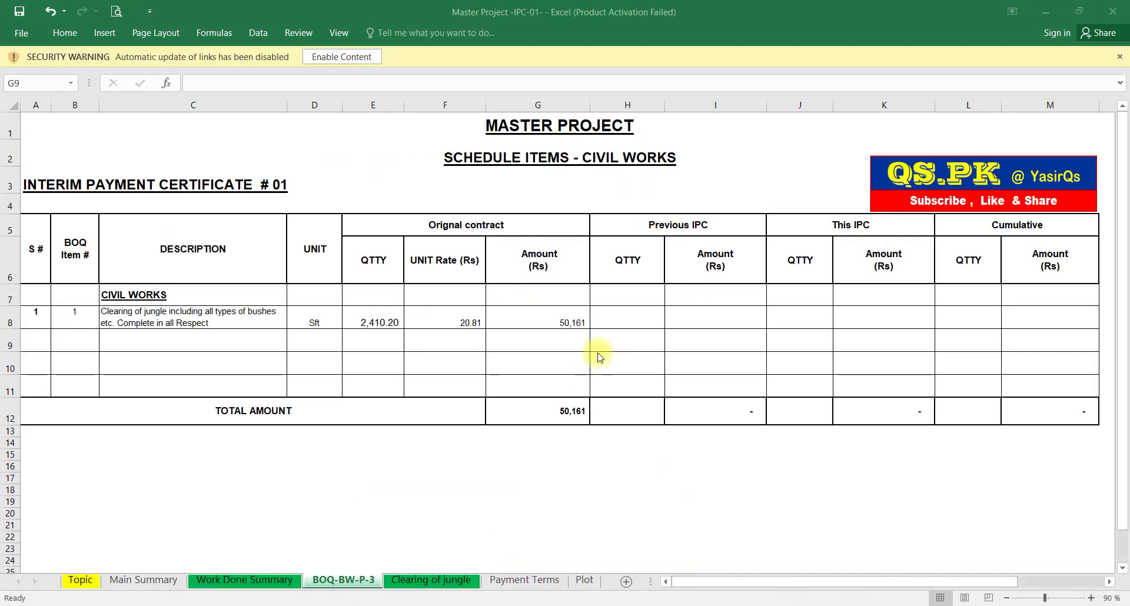
Enter 0 as the previous IPC quantity for jungle clearing in H8
click(644, 319)
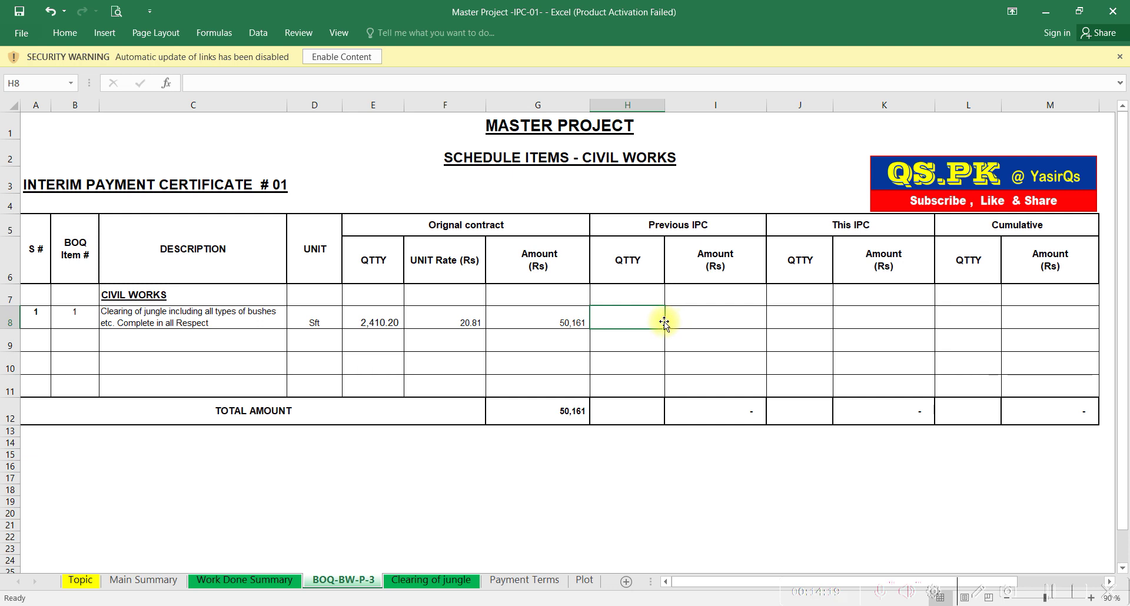
text(0)
click(673, 353)
click(720, 311)
text(0)
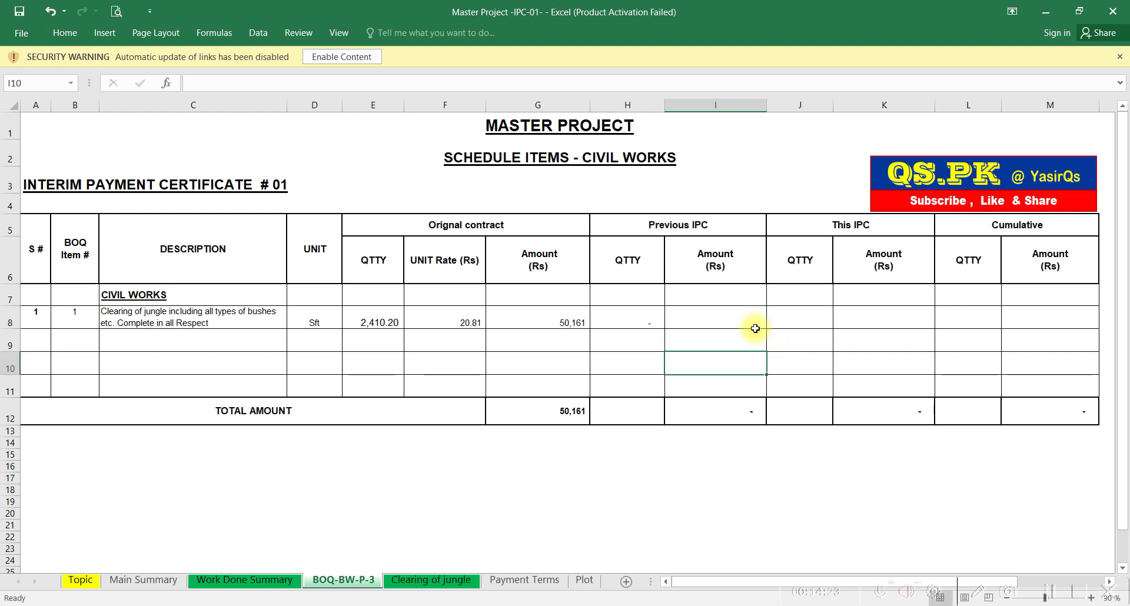
Link the This IPC quantity in J8 to the This IPC Quantity cell I14 of the Clearing of jungle sheet
click(794, 325)
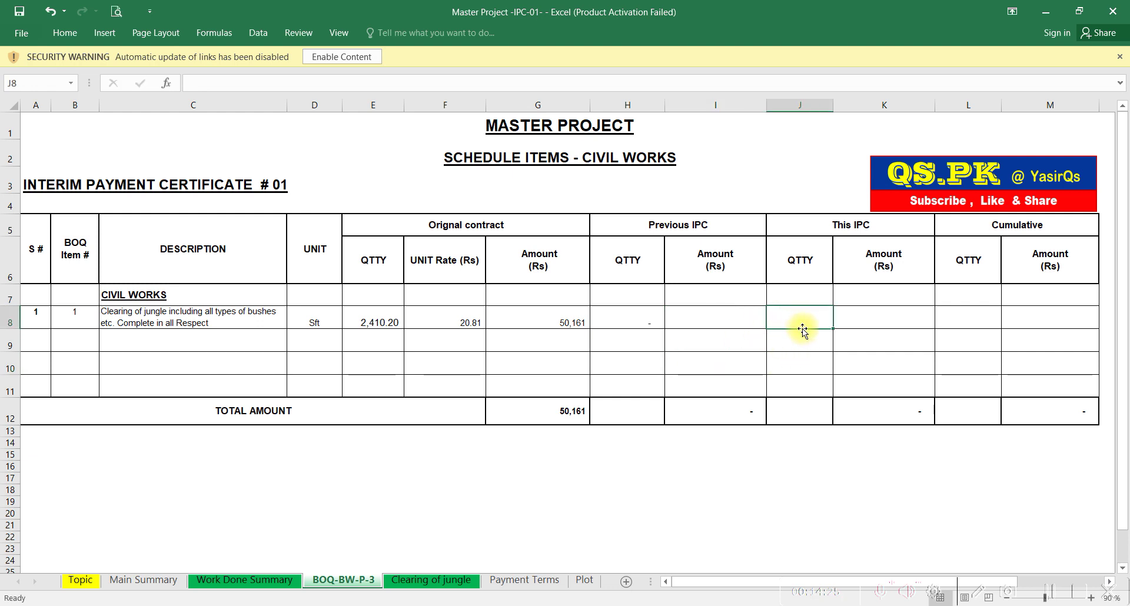
text(=)
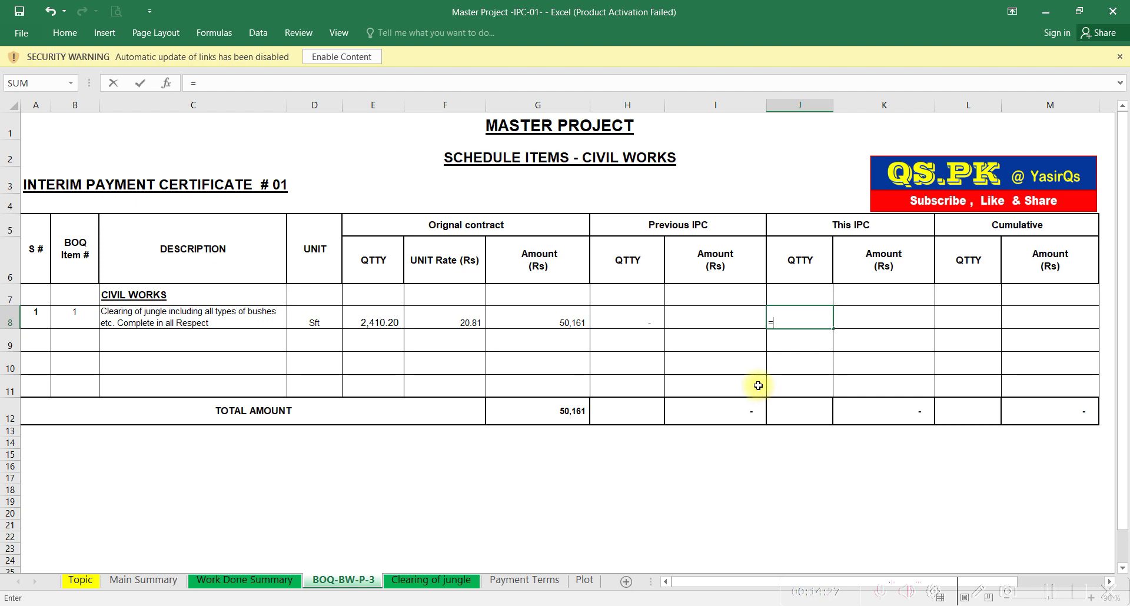
click(442, 581)
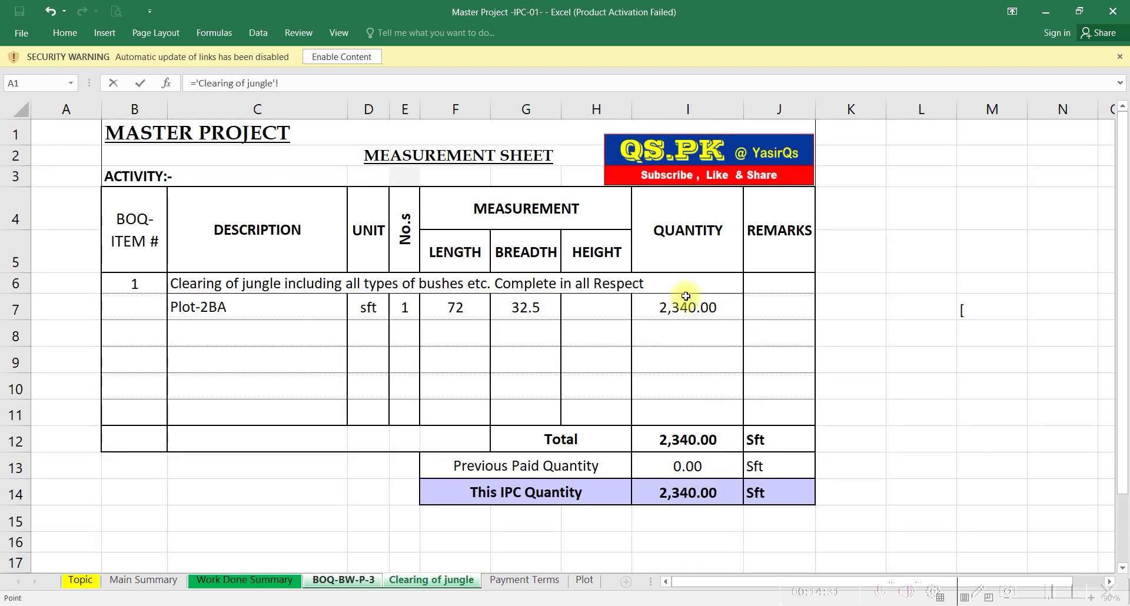
click(672, 495)
key(Return)
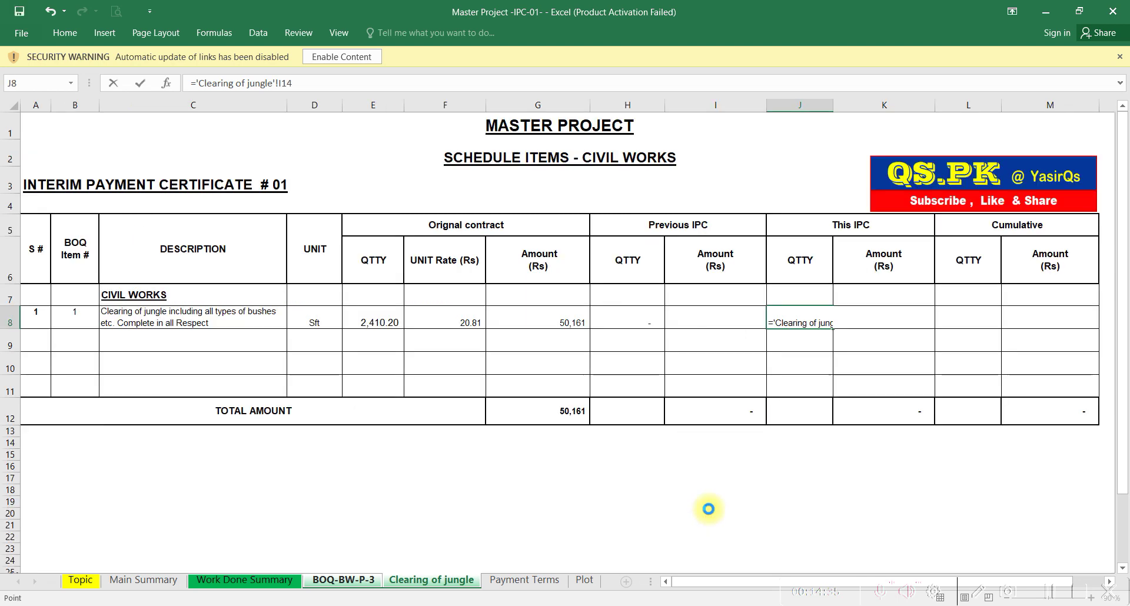
Calculate the This IPC amount in K8 by multiplying the current quantity by the unit rate, =J8*F8
ctrl+scroll(786, 416, up, 1)
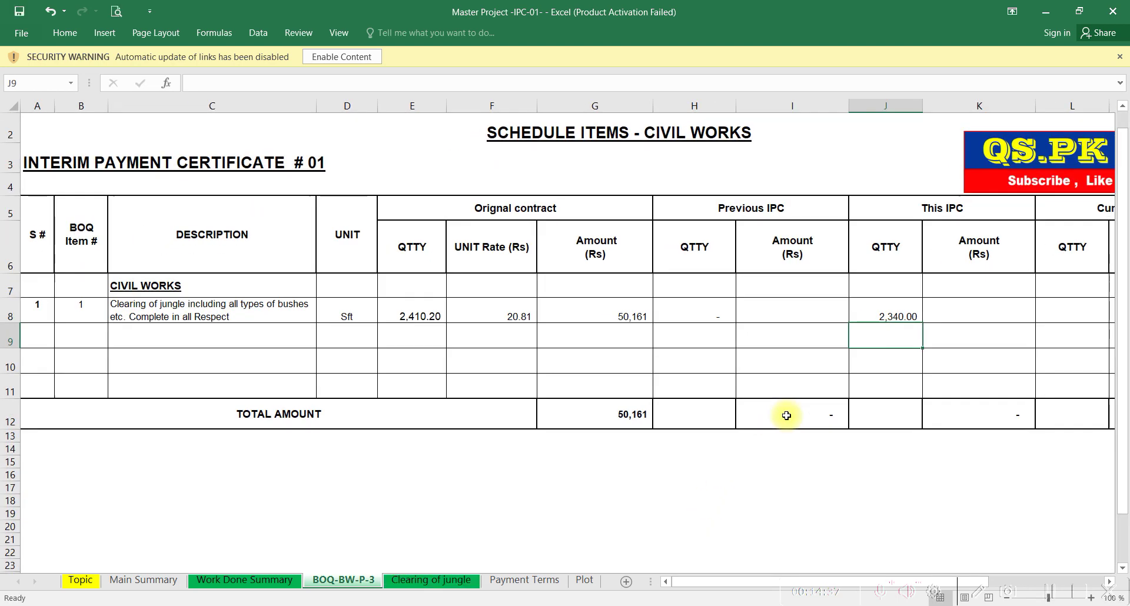
ctrl+scroll(888, 363, up, 1)
mouse_move(747, 579)
mouse_down()
mouse_move(736, 582)
mouse_move(762, 586)
mouse_up()
click(704, 313)
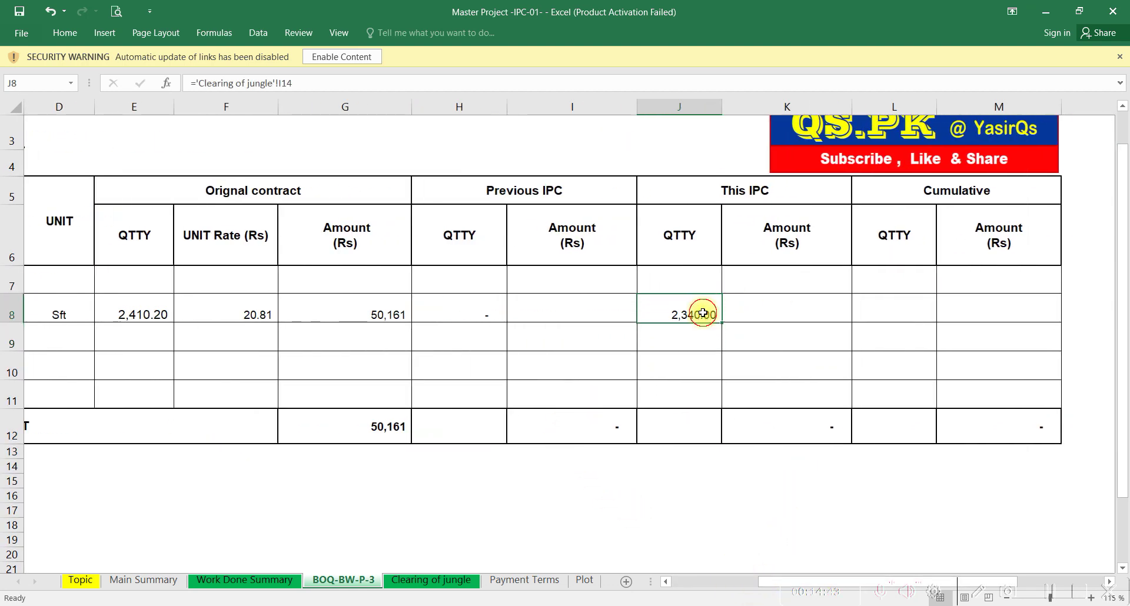
click(763, 311)
text(=)
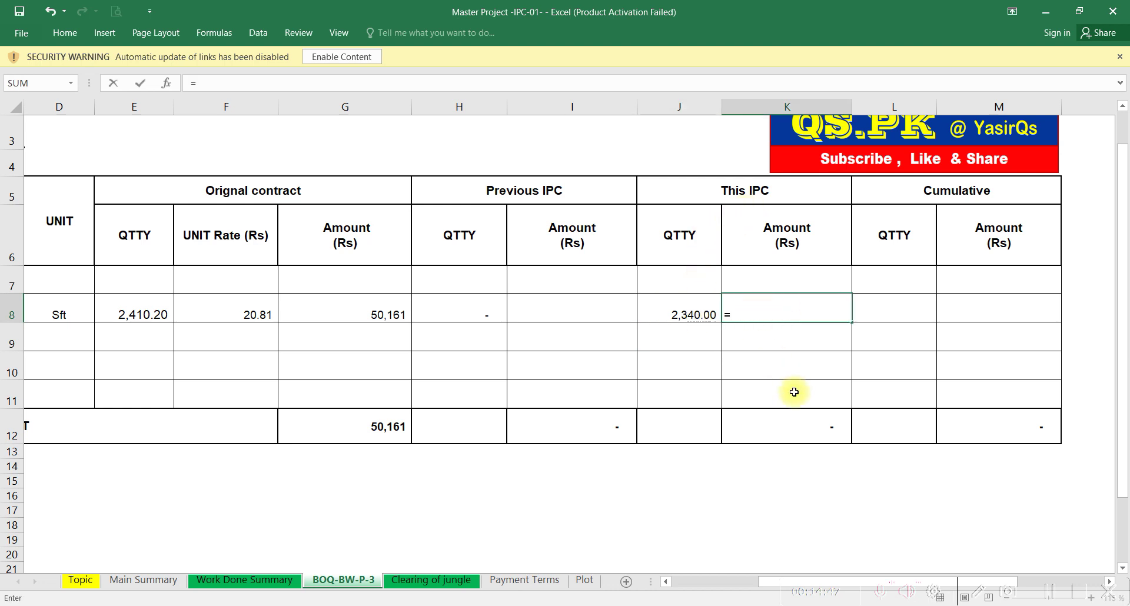
key(Left)
drag(675, 359, 288, 341)
key(Left)
key(Left)
key(Left)
key(Left)
key(Left)
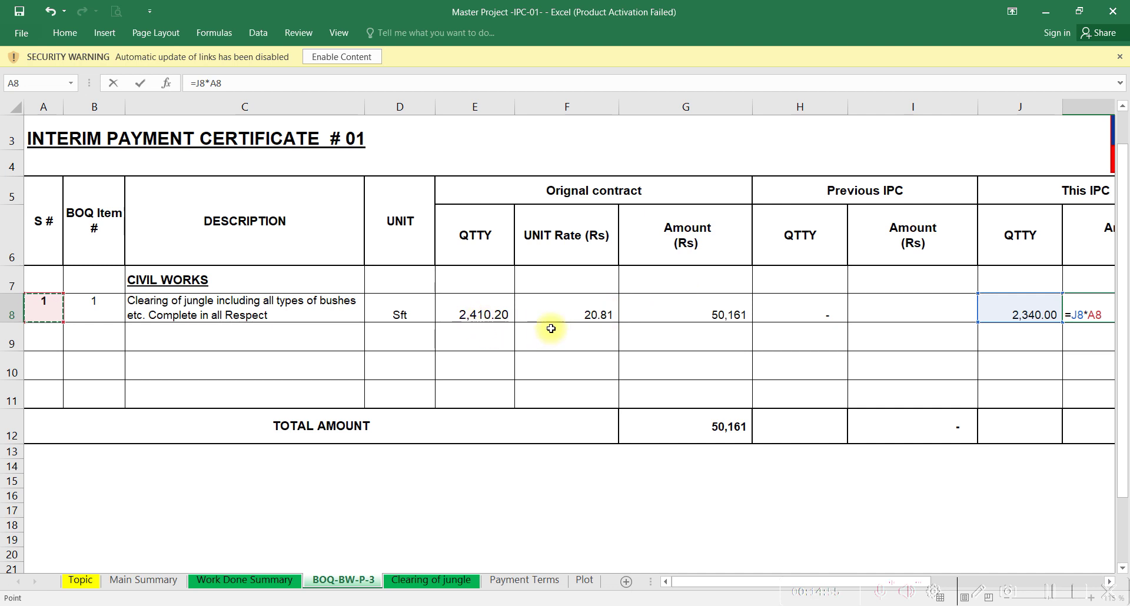
click(571, 314)
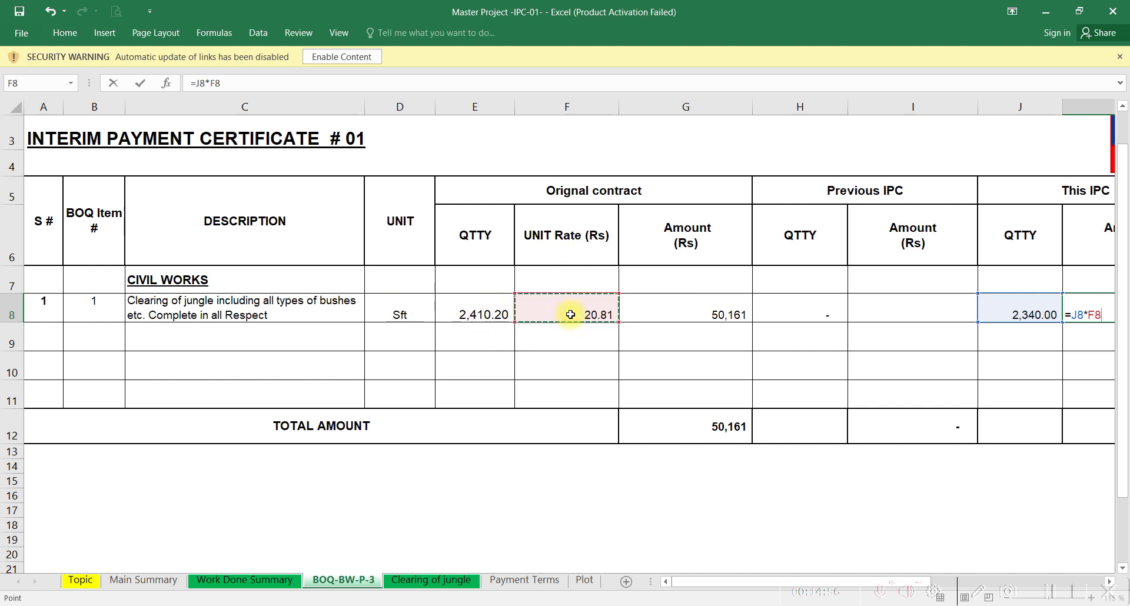
key(Return)
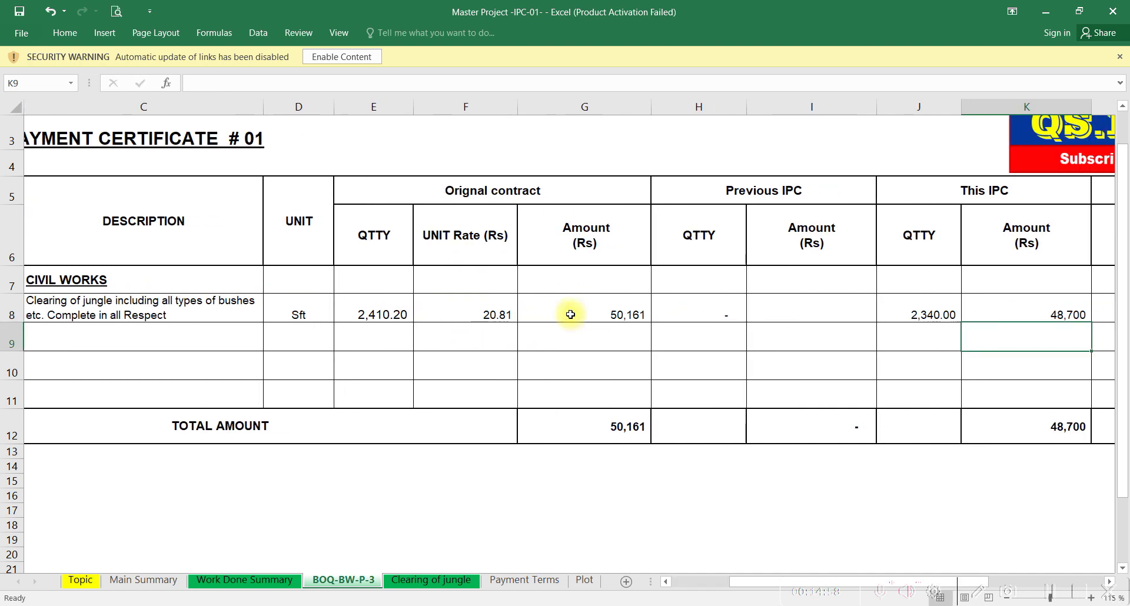
Calculate the cumulative quantity in L8 by adding the This IPC and previous IPC quantities, =J8+H8
drag(757, 585, 781, 590)
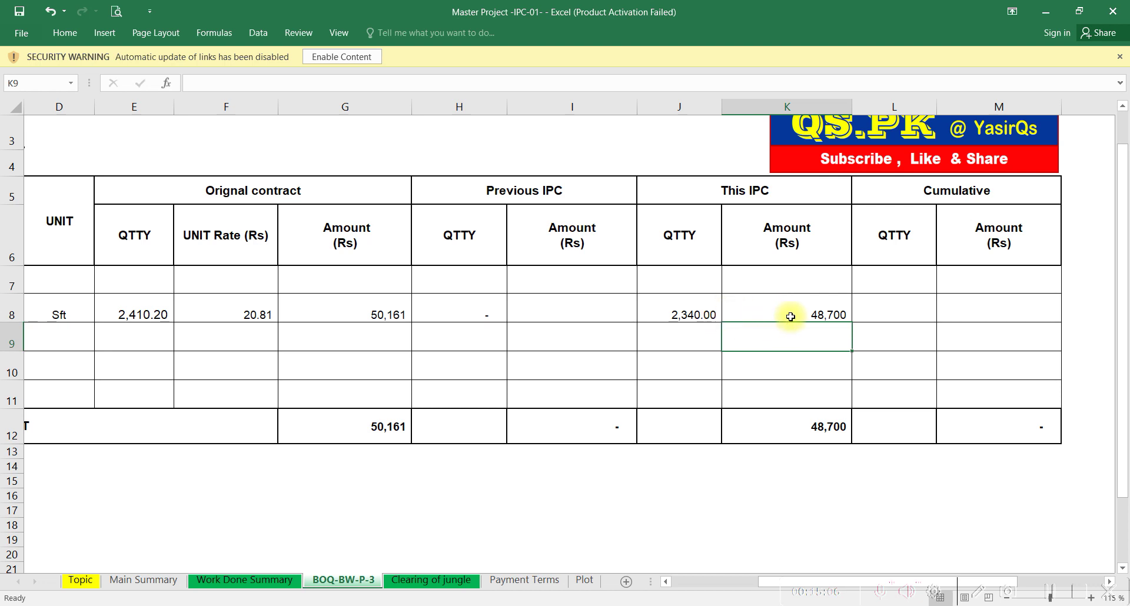
click(886, 307)
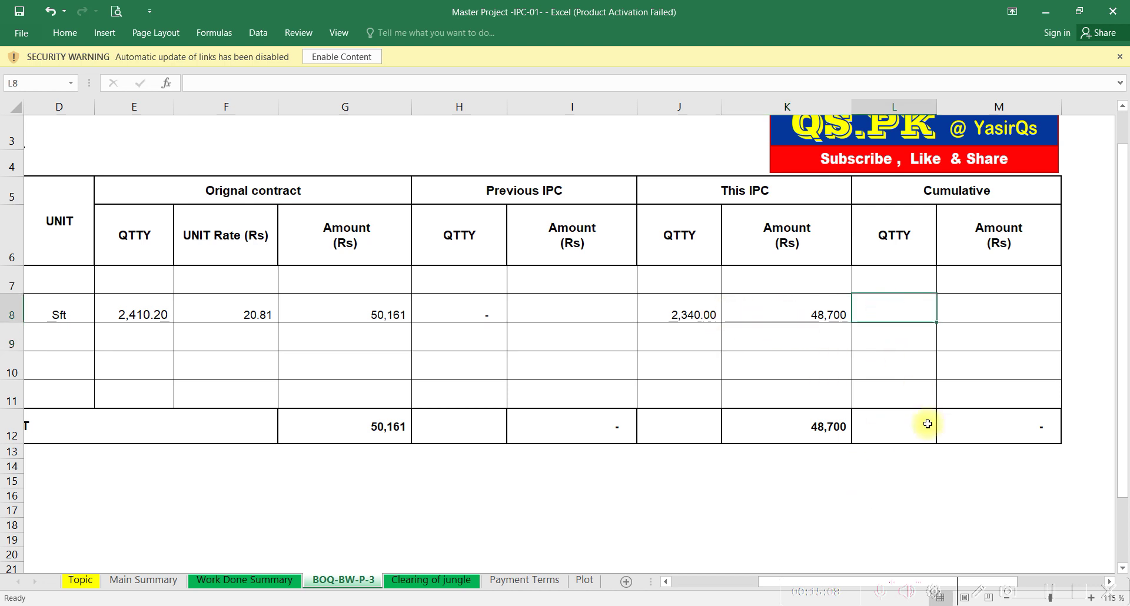
text(=)
key(Left)
key(Left)
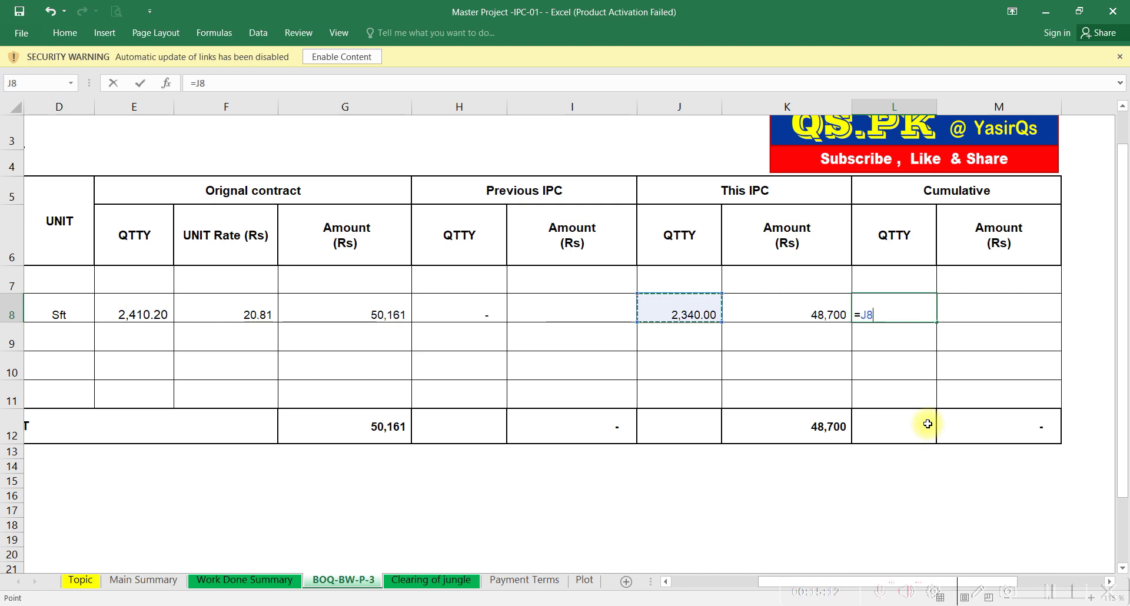
text(+)
key(Left)
key(Left)
key(Left)
key(Left)
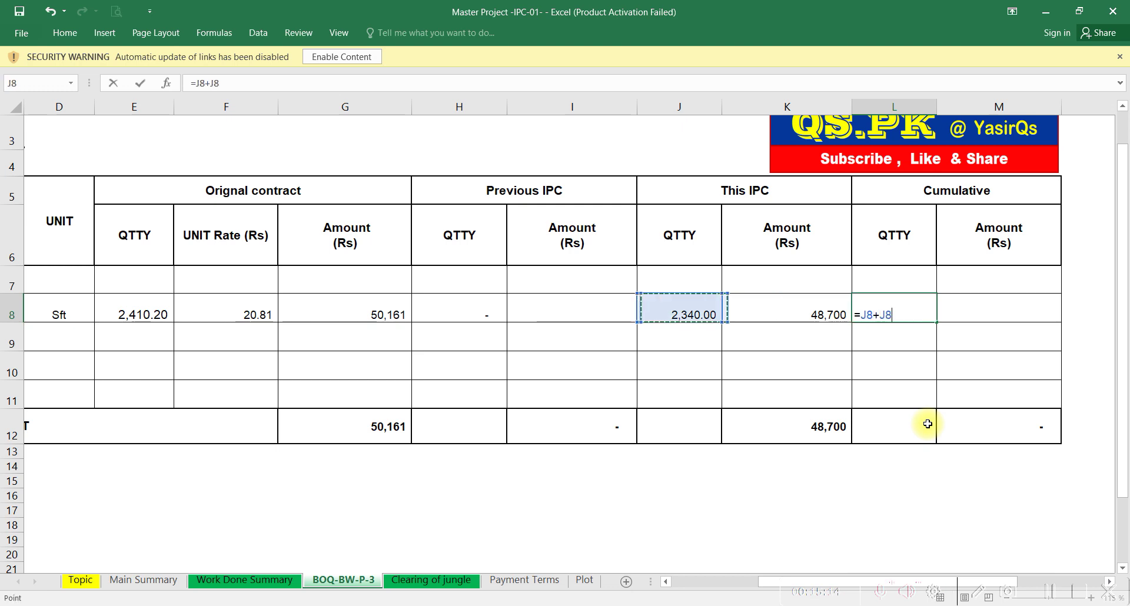
key(Return)
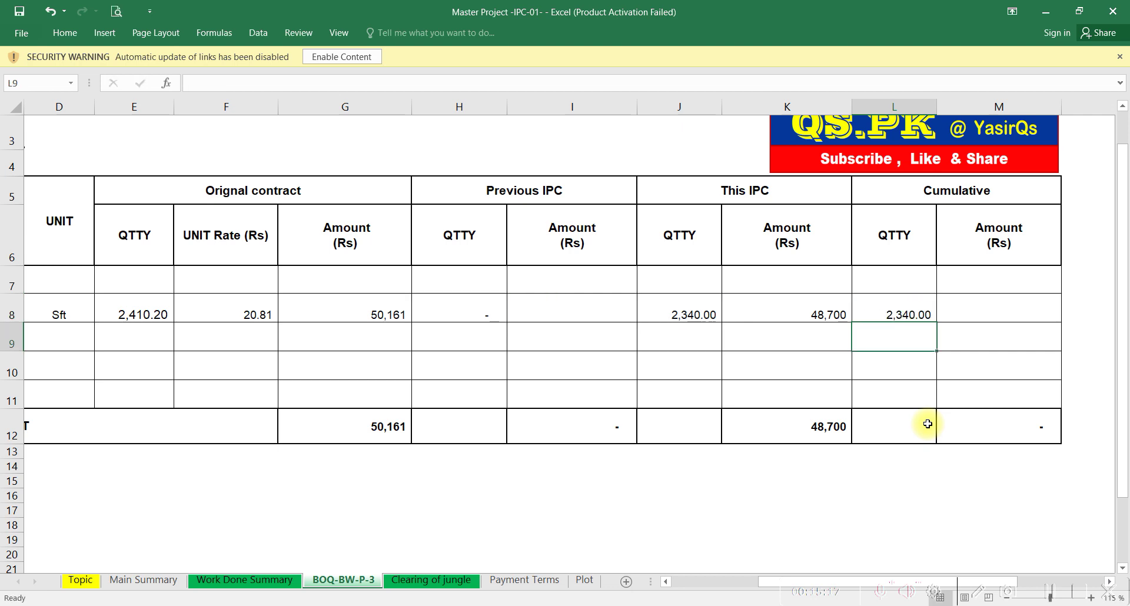
Calculate the cumulative amount in M8 by multiplying the cumulative quantity by the unit rate, =L8*F8
click(967, 312)
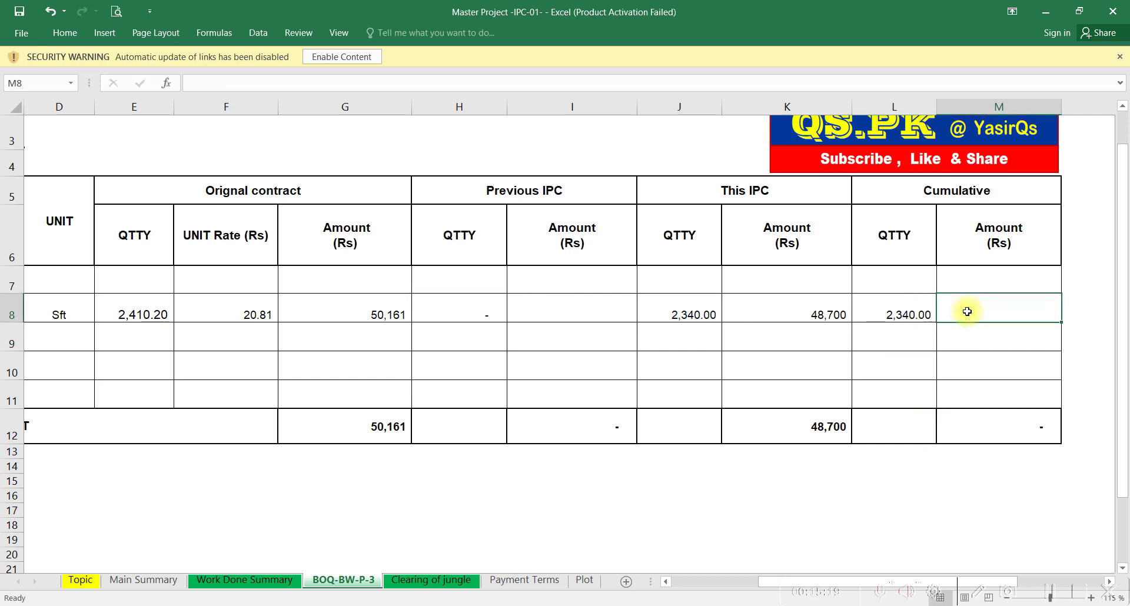
text(=)
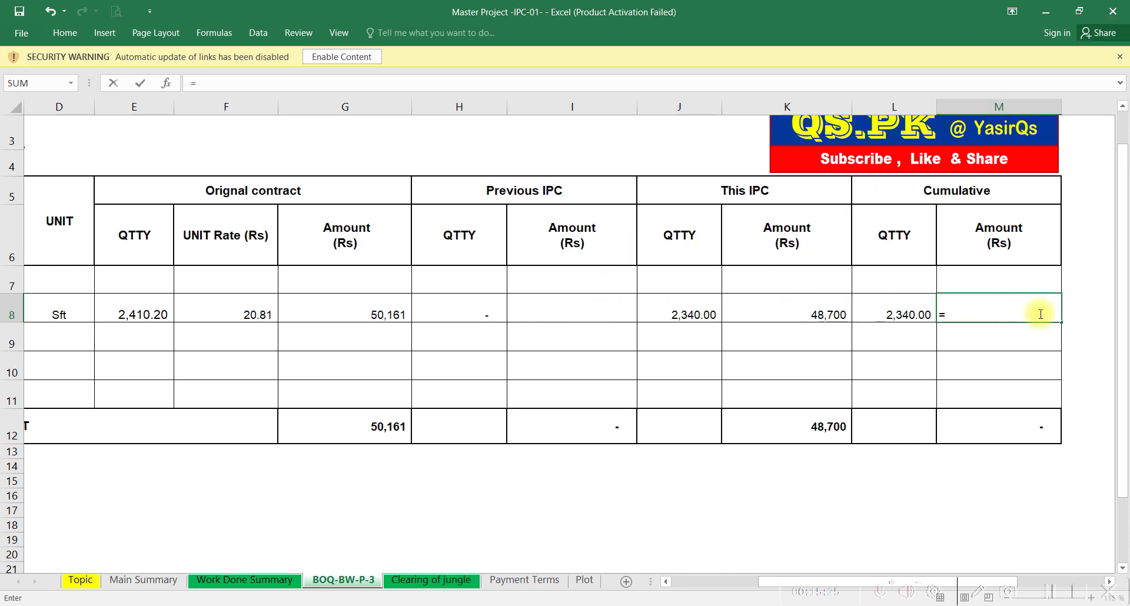
click(920, 312)
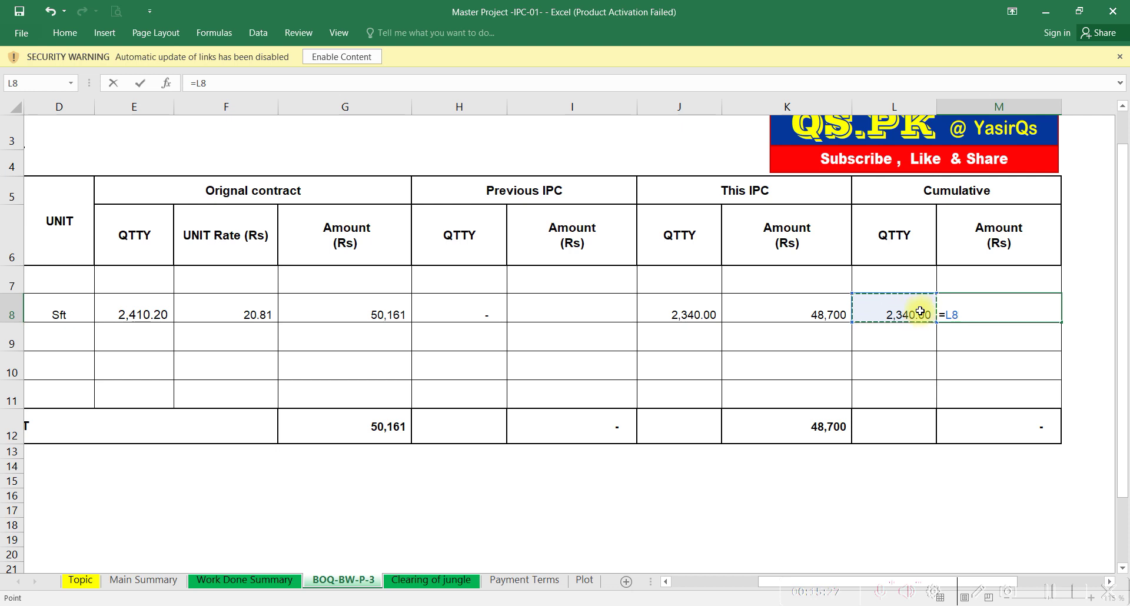
text(*)
key(Left)
key(Left)
key(Left)
key(Left)
key(Left)
key(Left)
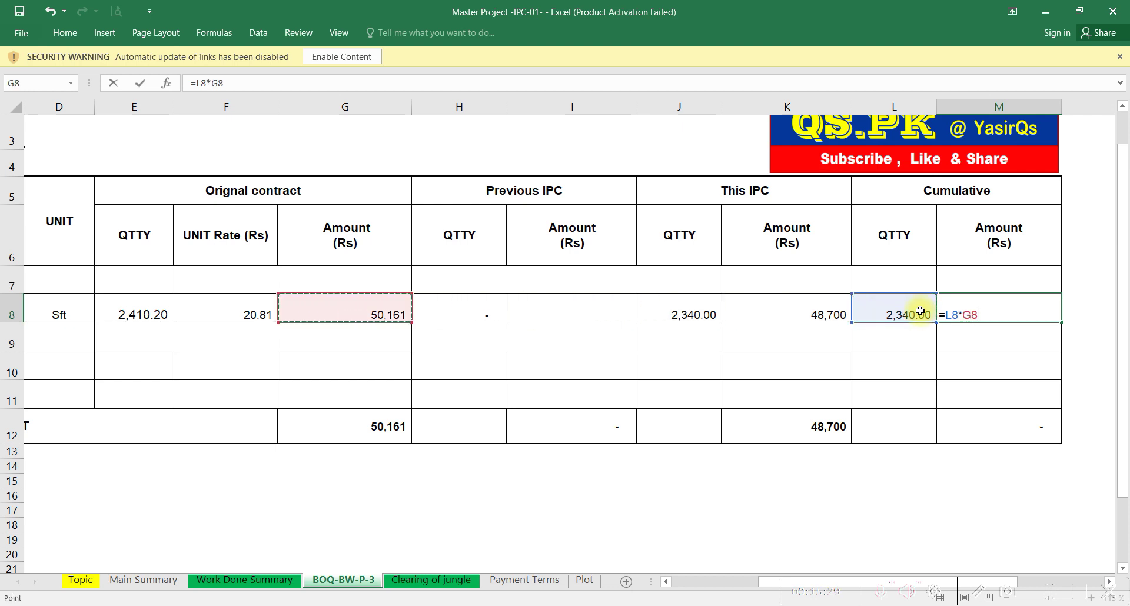
key(Left)
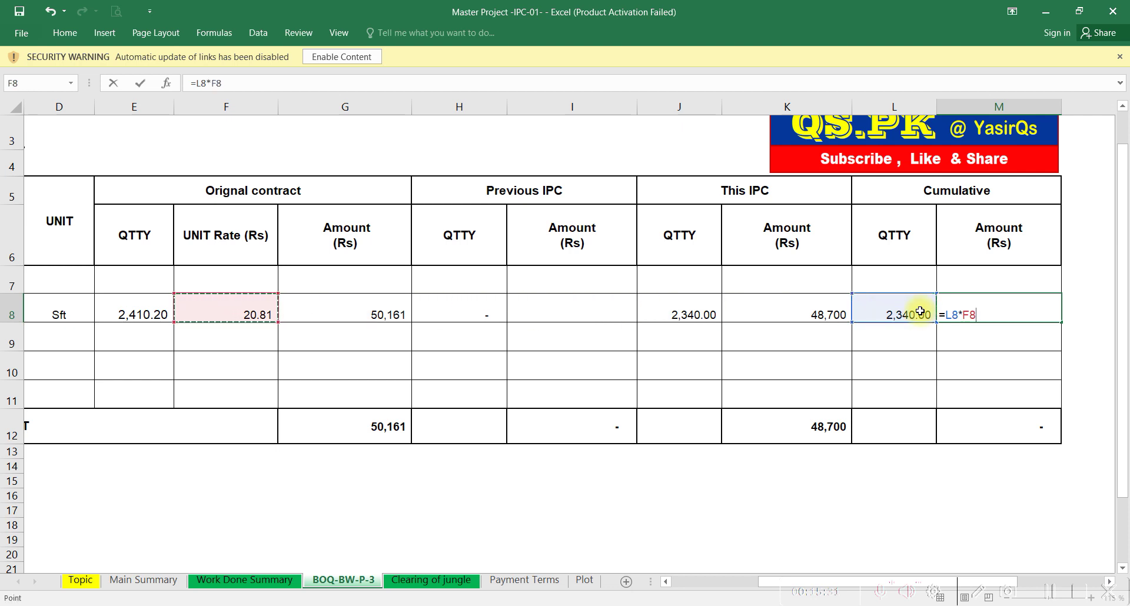
key(Return)
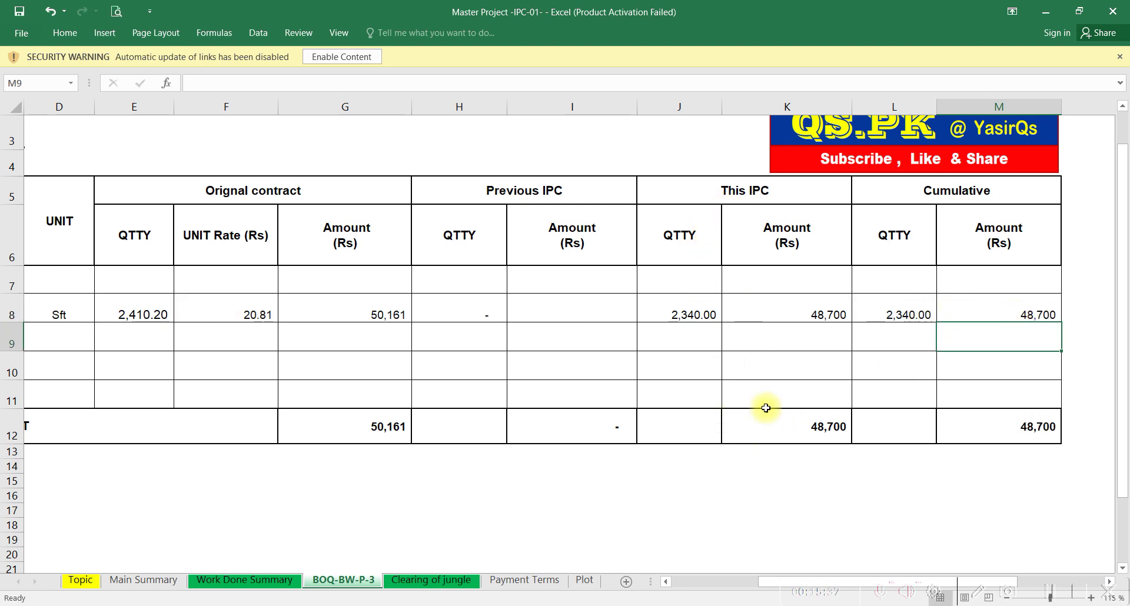
Inspect the total amount formulas in K12, M12 and I12 without changing them
double_click(783, 436)
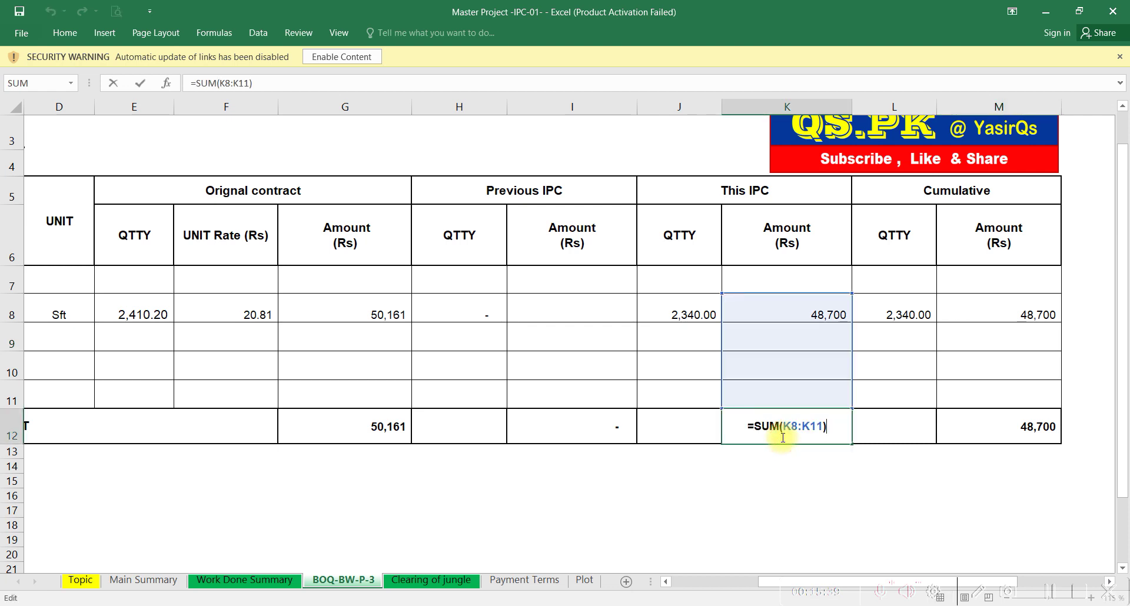
key(Escape)
click(951, 430)
double_click(952, 430)
key(Escape)
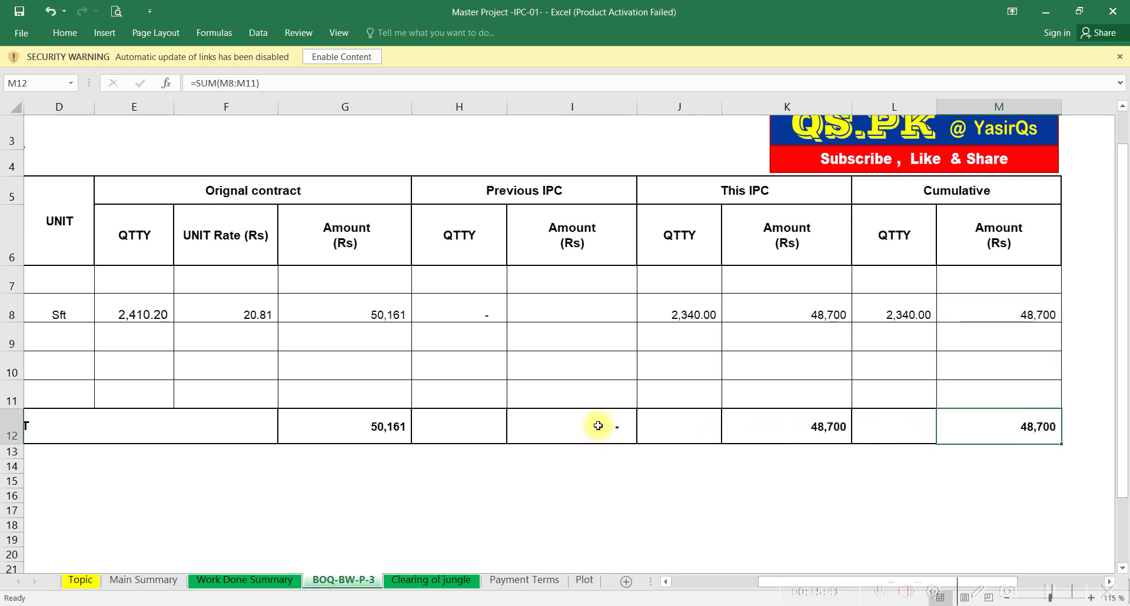
double_click(599, 427)
key(Escape)
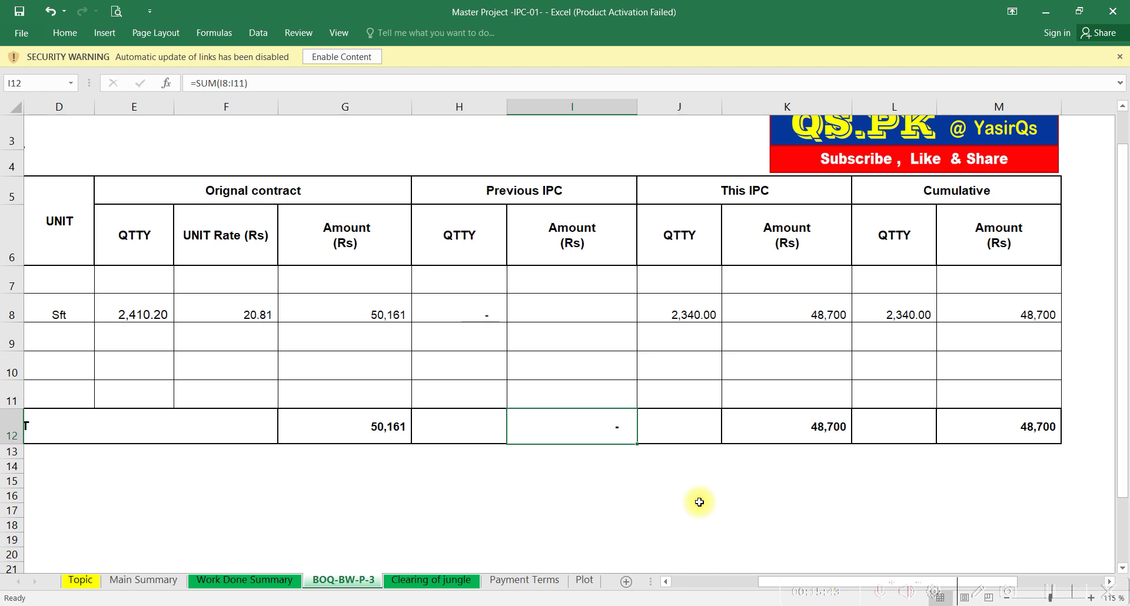
Review the whole Civil Works schedule, and open the Work Done Summary sheet
ctrl+scroll(640, 484, down, 1)
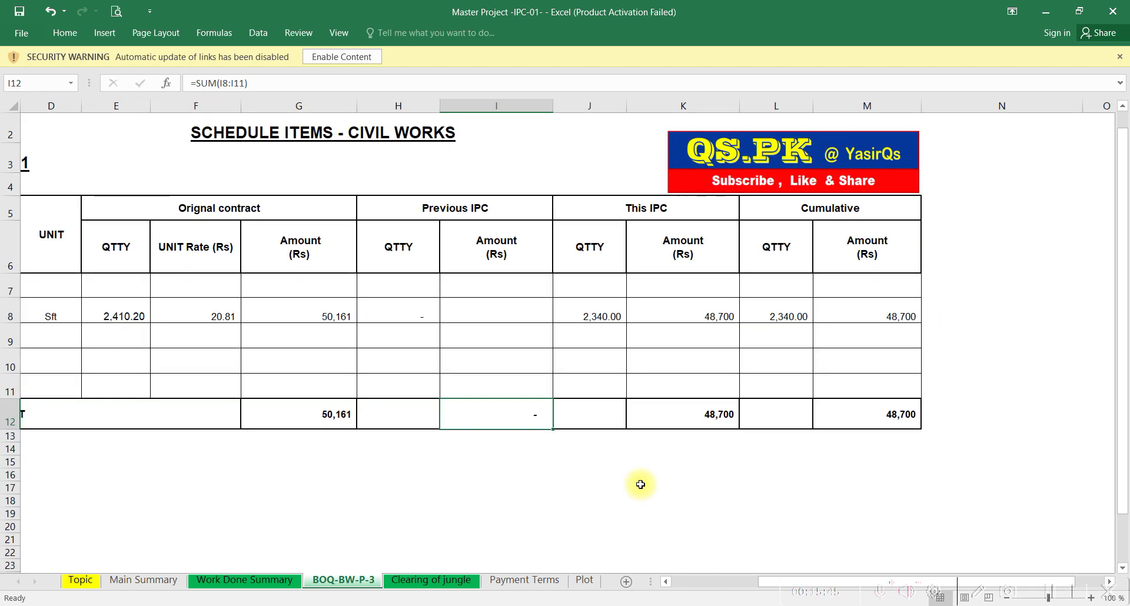
drag(759, 585, 736, 588)
ctrl+scroll(682, 489, down, 1)
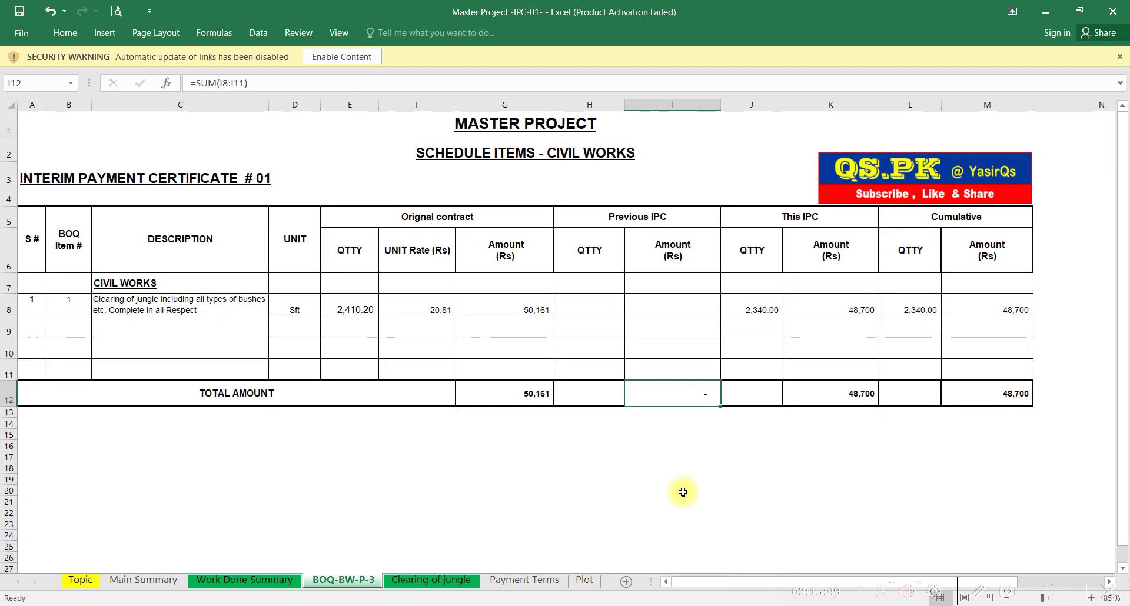
click(287, 581)
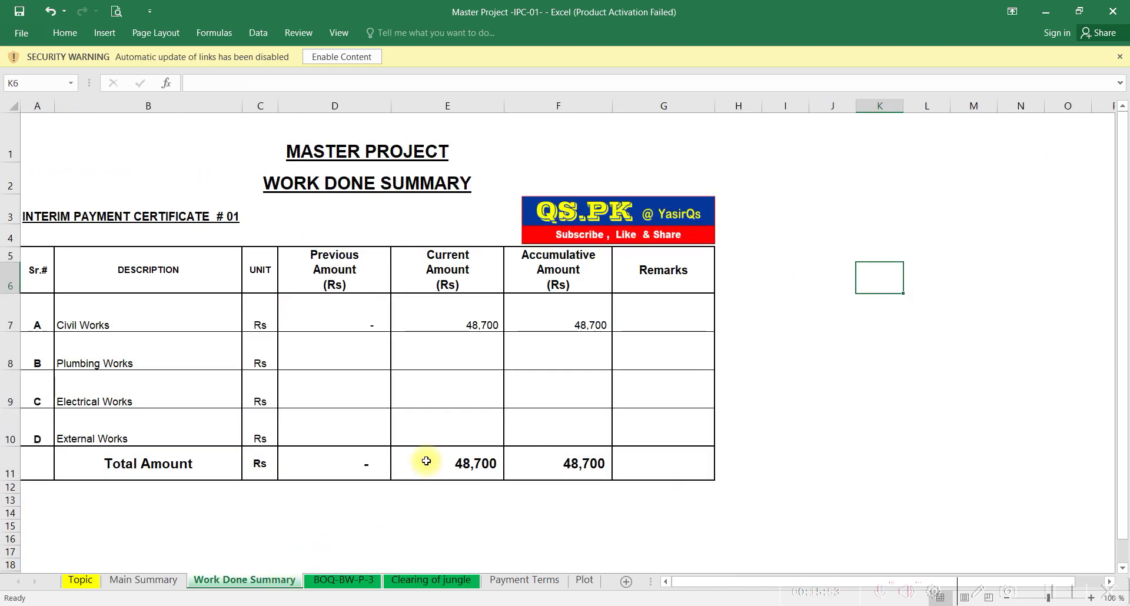
Link the Civil Works current amount in E7 to the This IPC total amount on the BOQ-BW-P-3 sheet, =' BOQ-BW-P-3'!K12
click(438, 308)
double_click(440, 308)
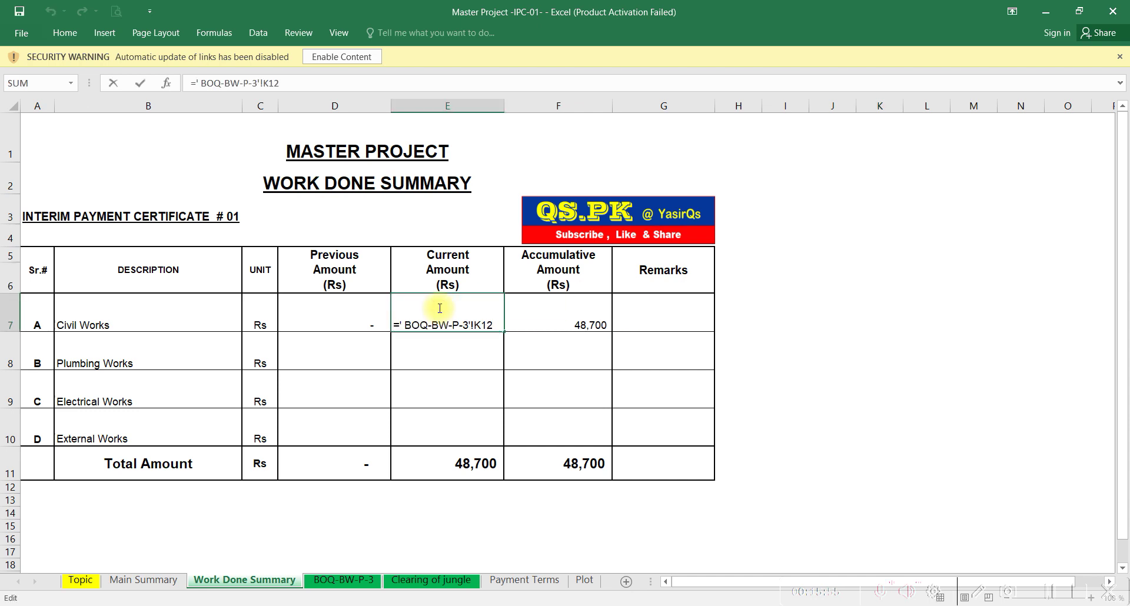
key(Escape)
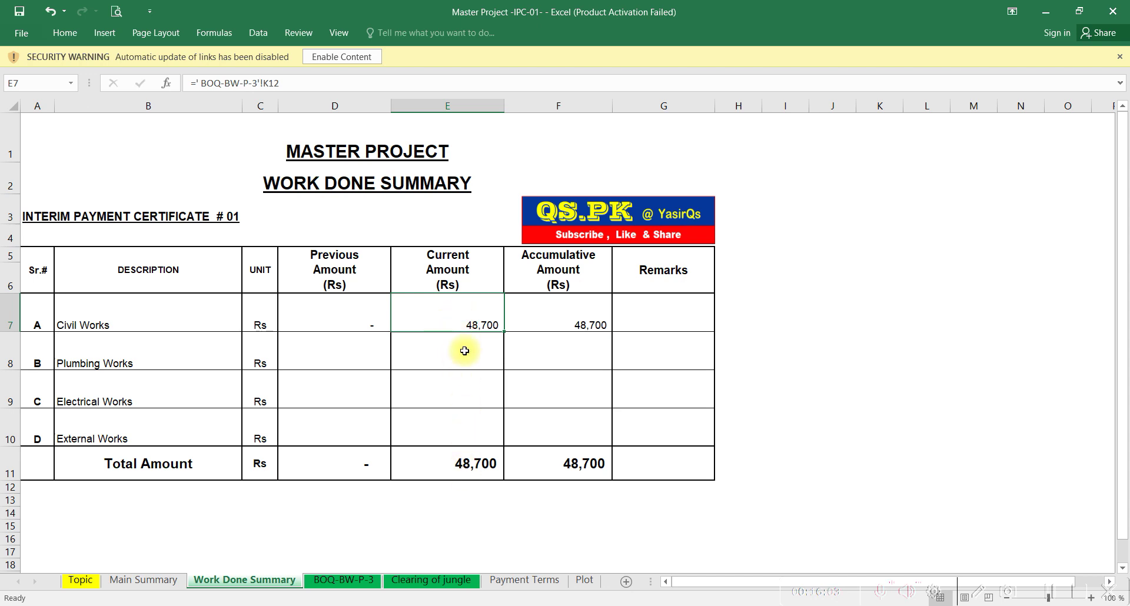
text(=)
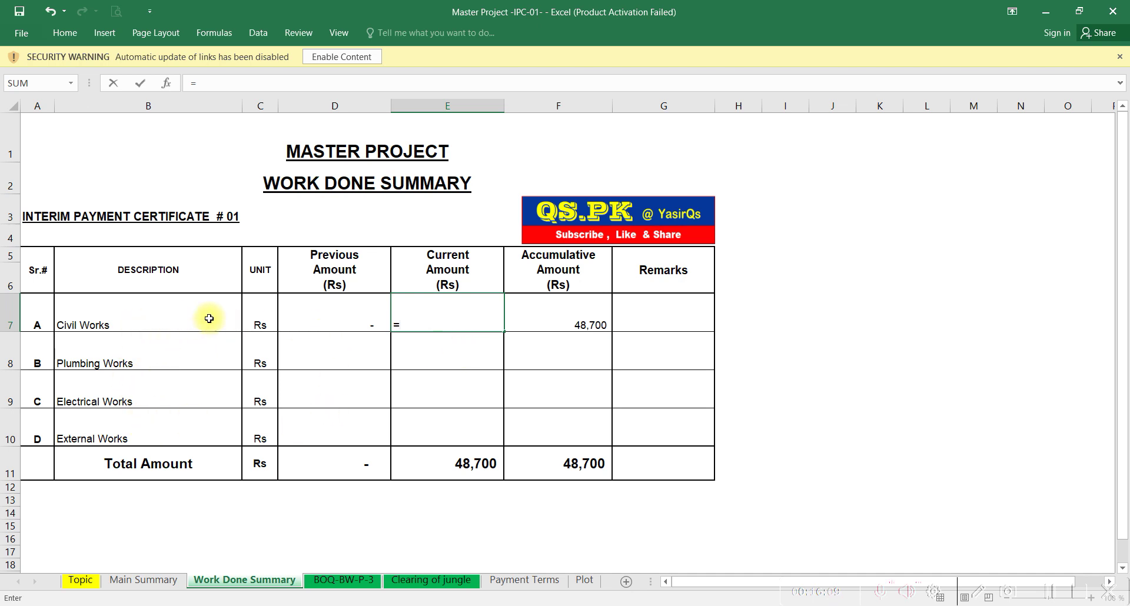
click(350, 585)
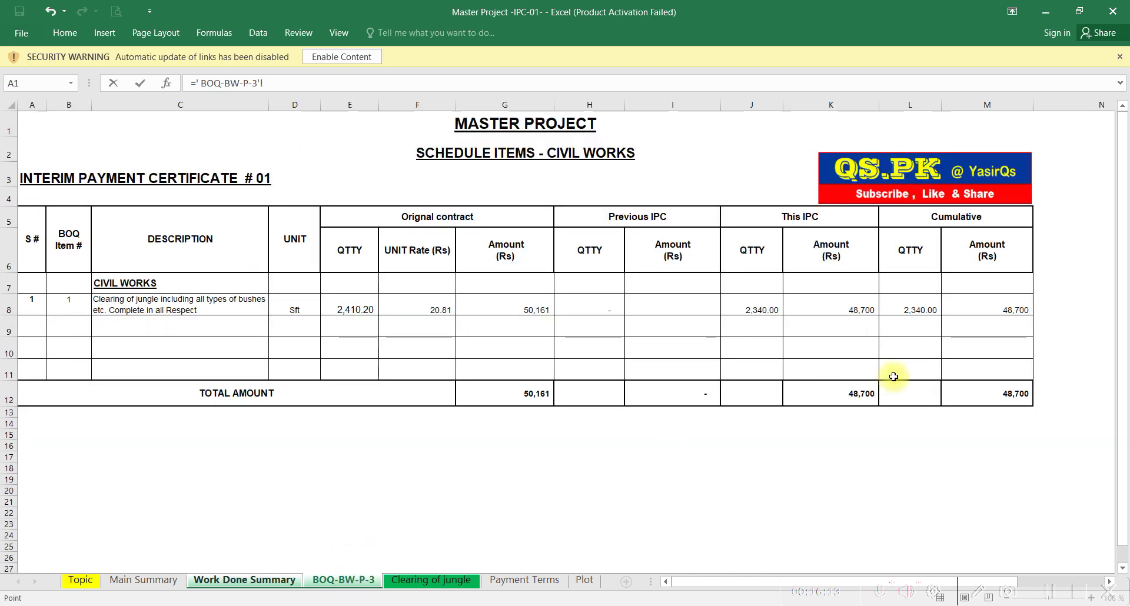
click(827, 393)
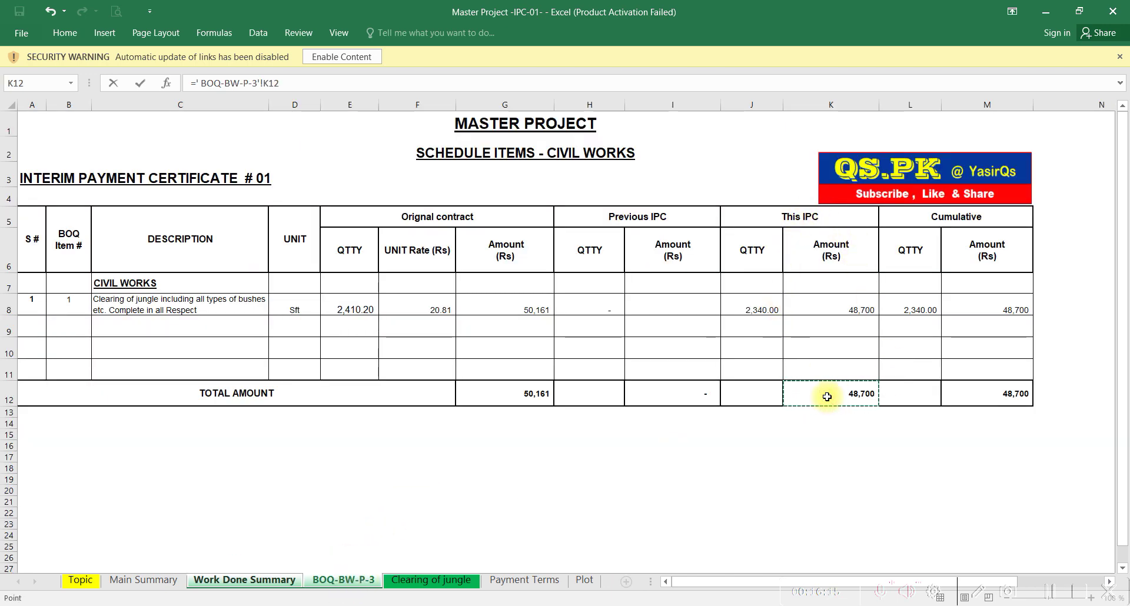
key(Return)
Link the Civil Works accumulative amount in F7 to the cumulative total amount on the BOQ-BW-P-3 sheet, =' BOQ-BW-P-3'!M12
click(590, 324)
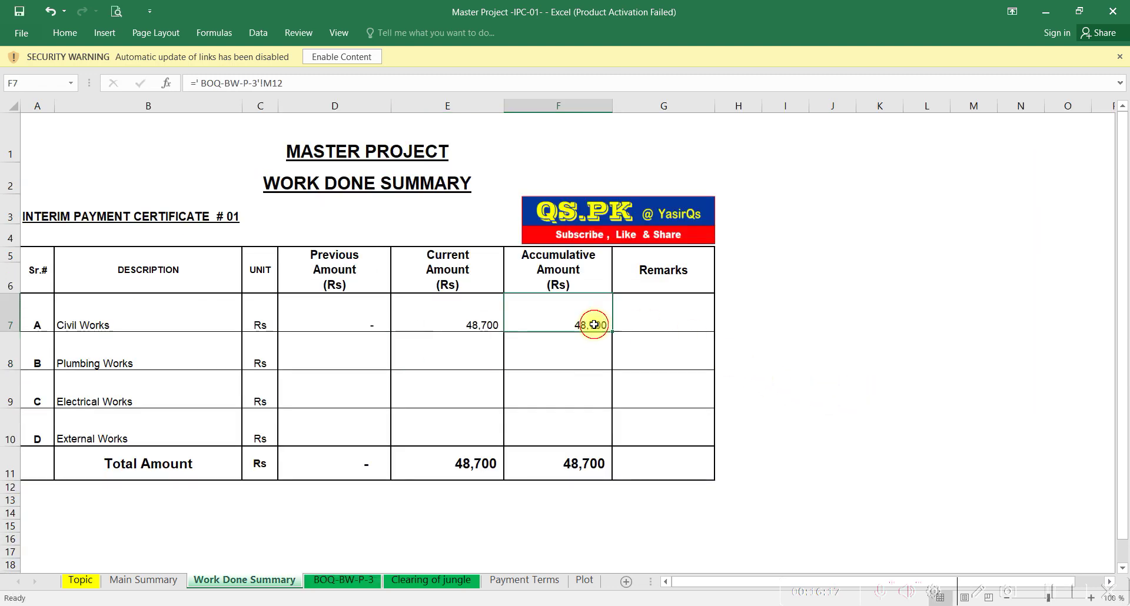
text(=)
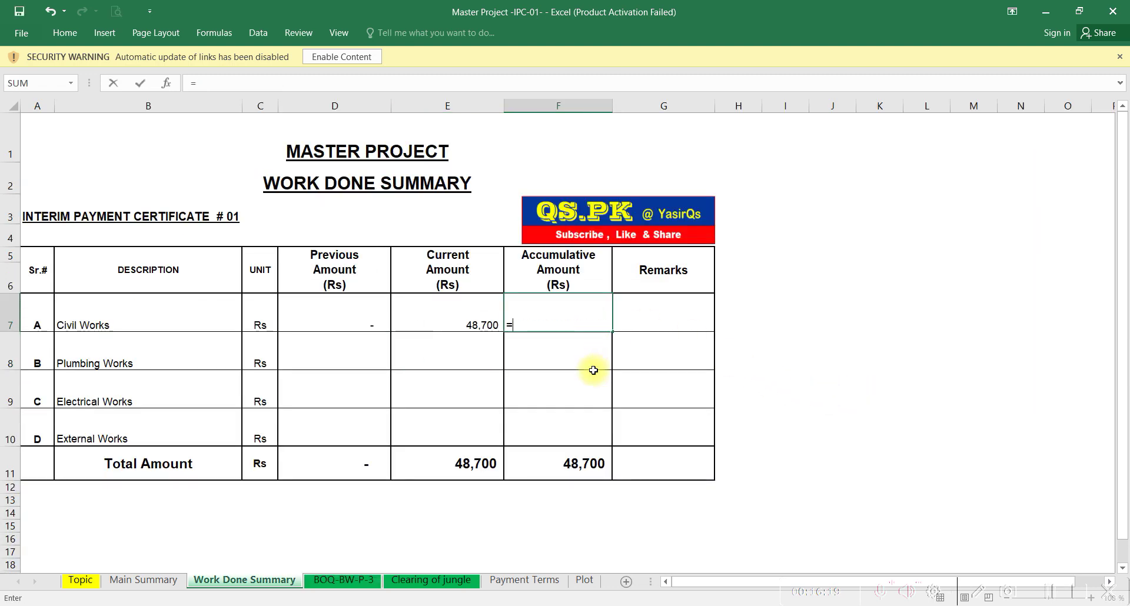
click(343, 581)
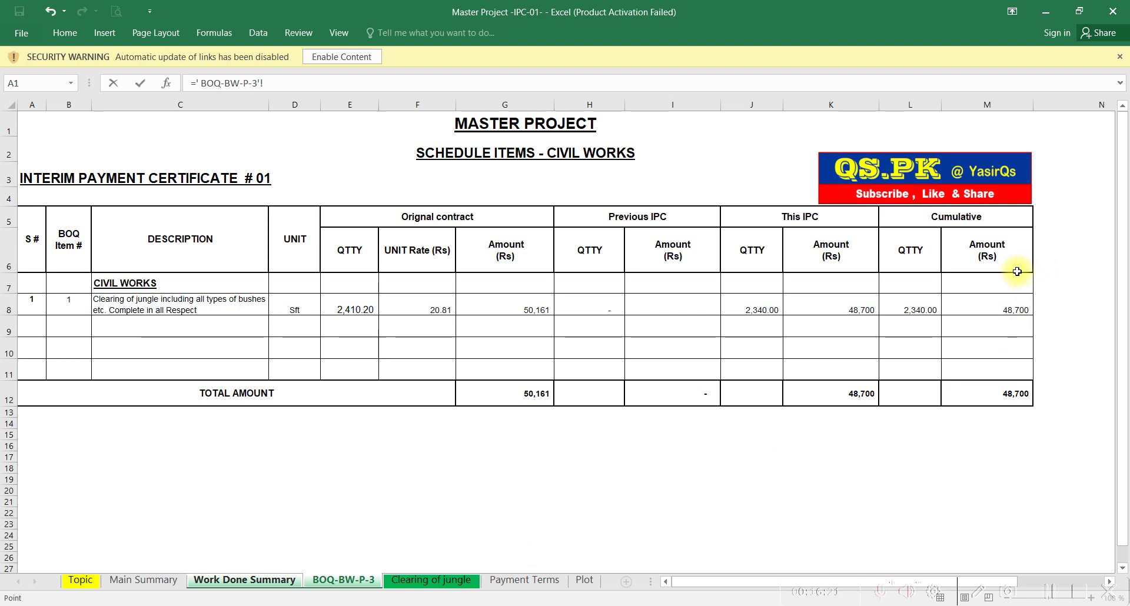
click(996, 394)
key(Return)
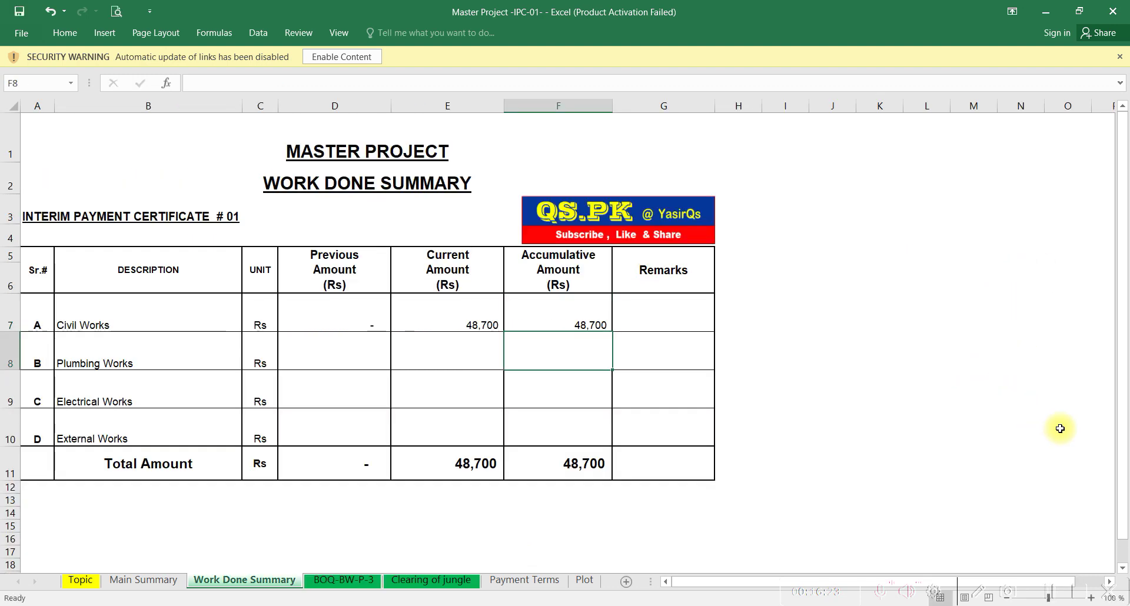
Inspect the Total Amount formulas for the current and accumulative amounts in E11 and F11 without changing them
double_click(484, 465)
click(560, 467)
double_click(521, 464)
key(Escape)
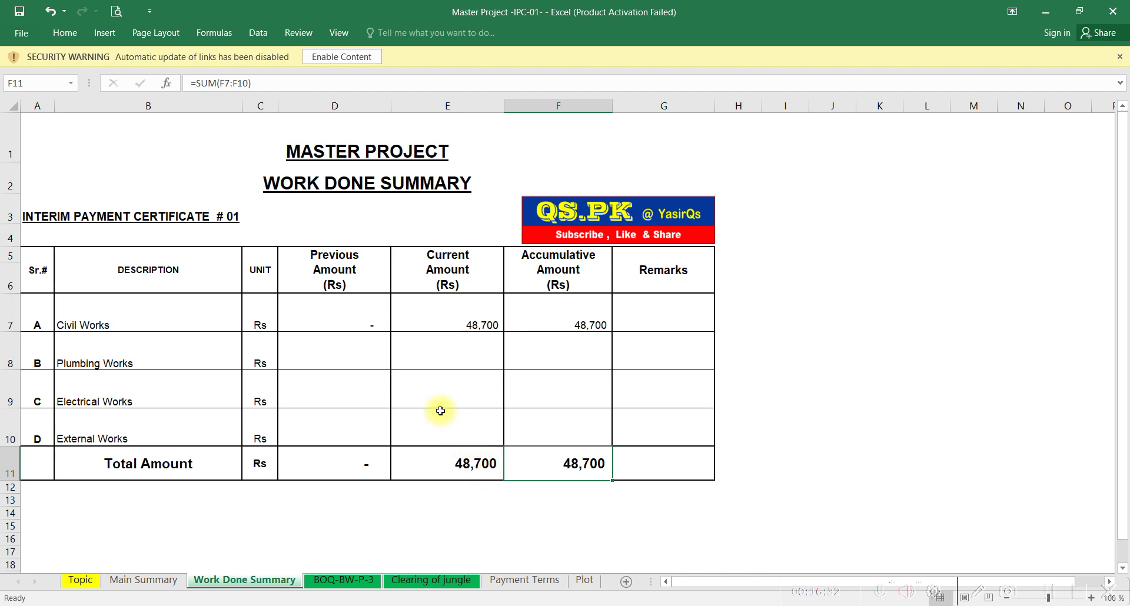
Review the Main Summary against the Work Done Summary, including the net payable amount for this IPC, and return to the Topic sheet
click(160, 581)
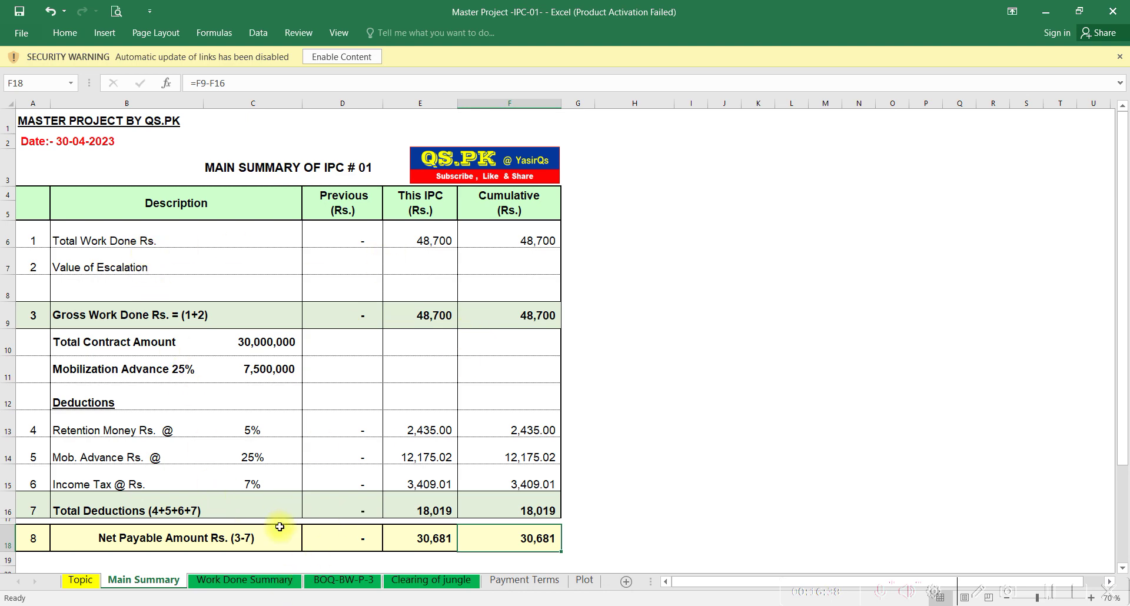
click(243, 581)
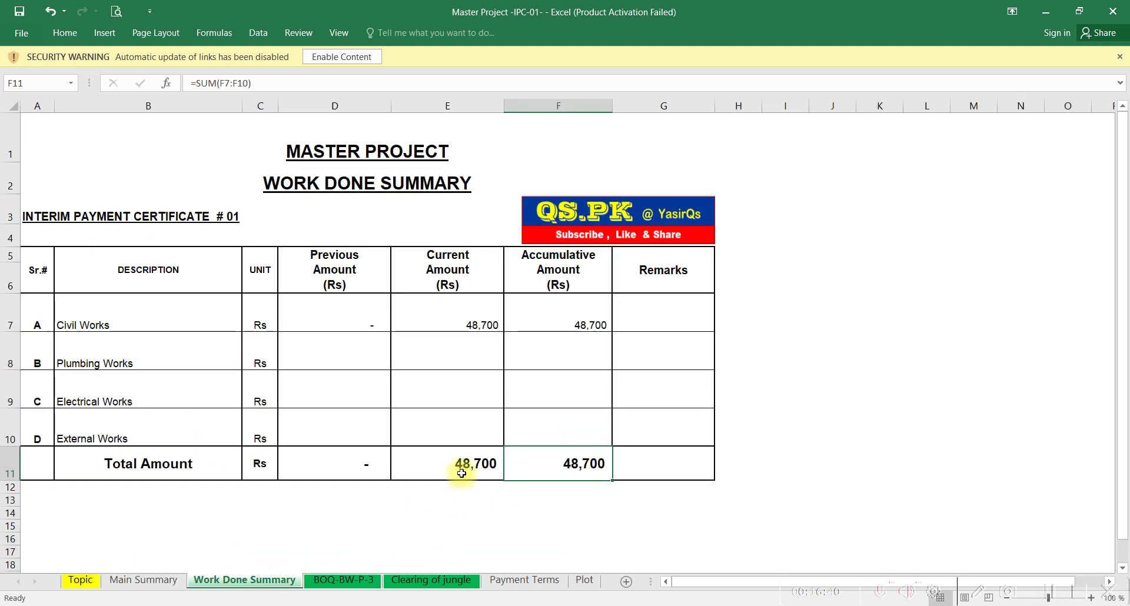
click(124, 581)
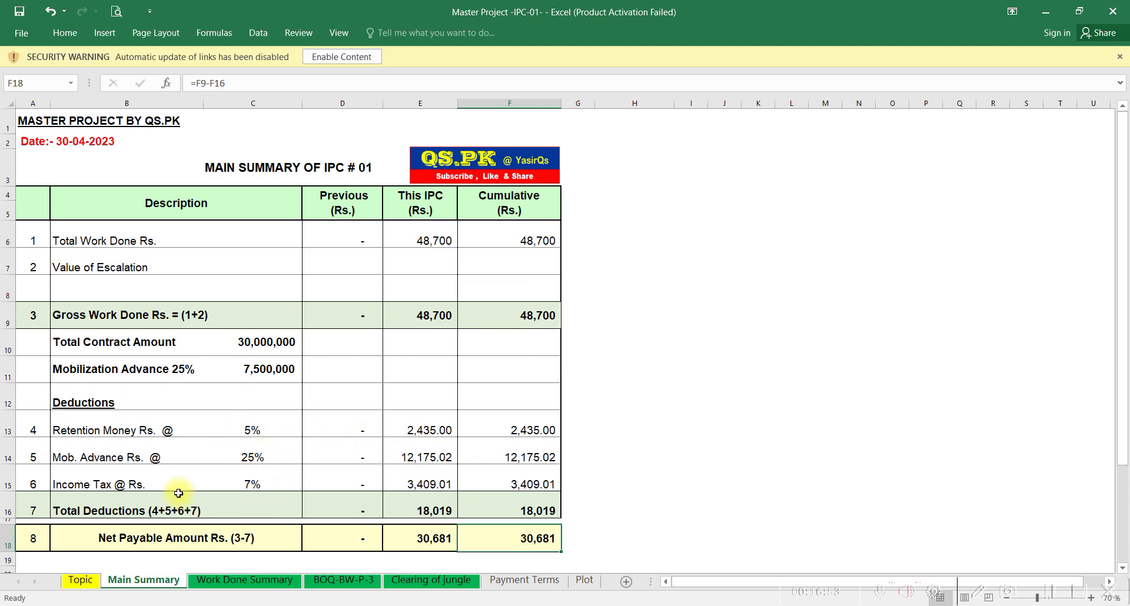
click(428, 543)
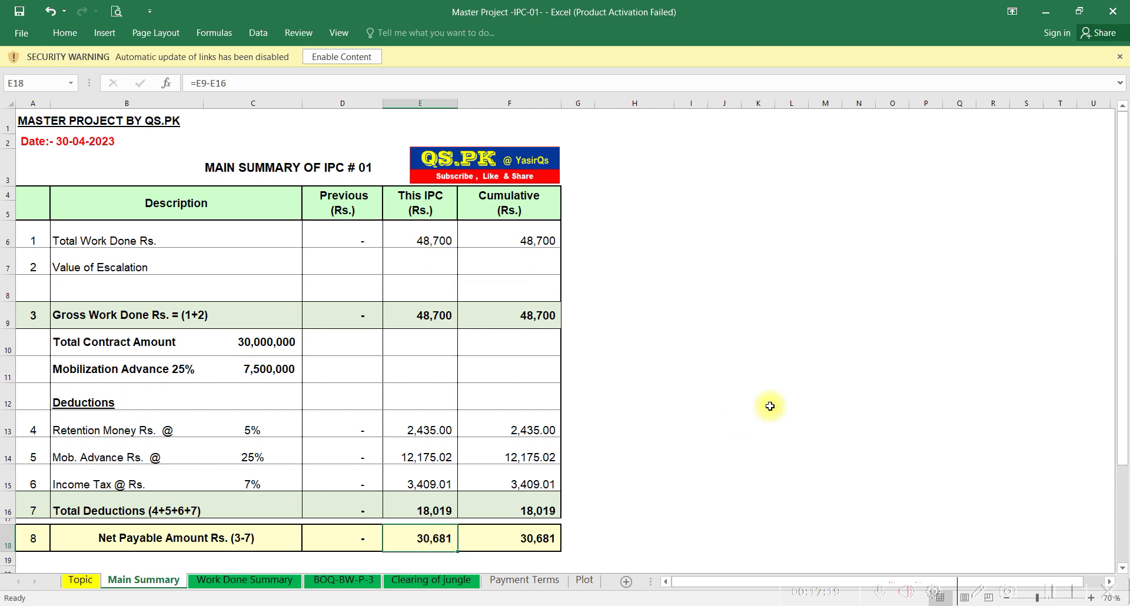
click(346, 581)
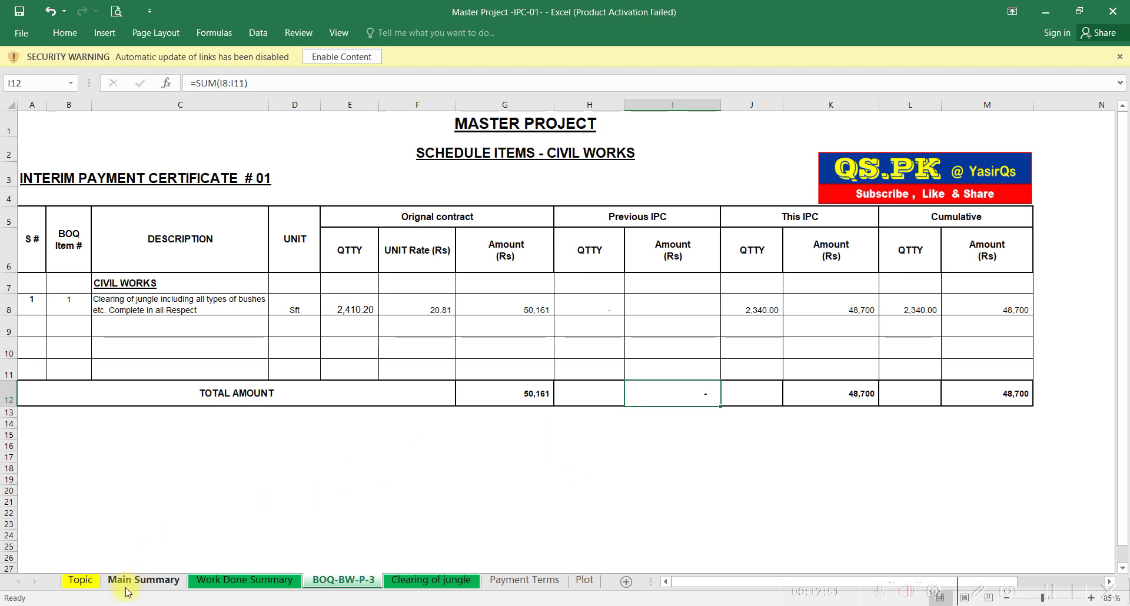
click(88, 584)
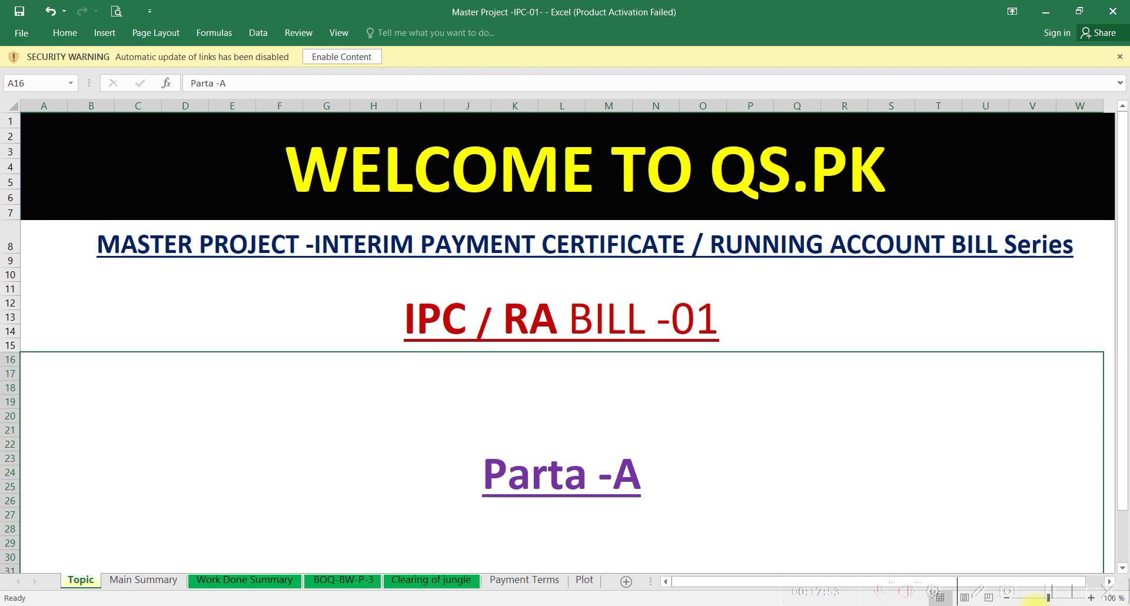